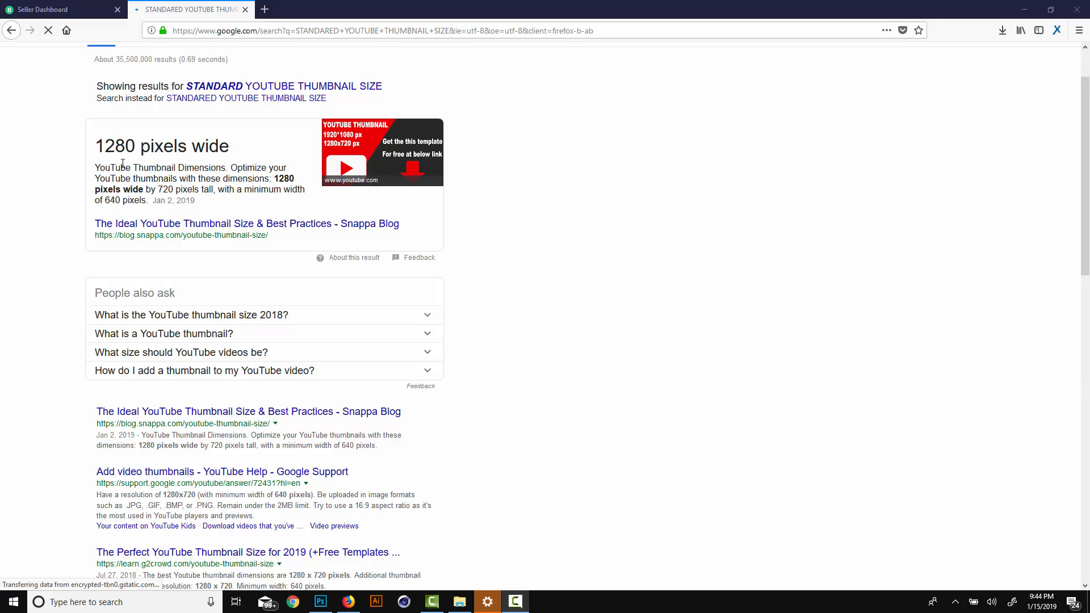
# Highlight the recommended YouTube thumbnail width and height in the search result, and switch to Photoshop.
pyautogui.moveTo(275, 180); pyautogui.dragTo(295, 178)
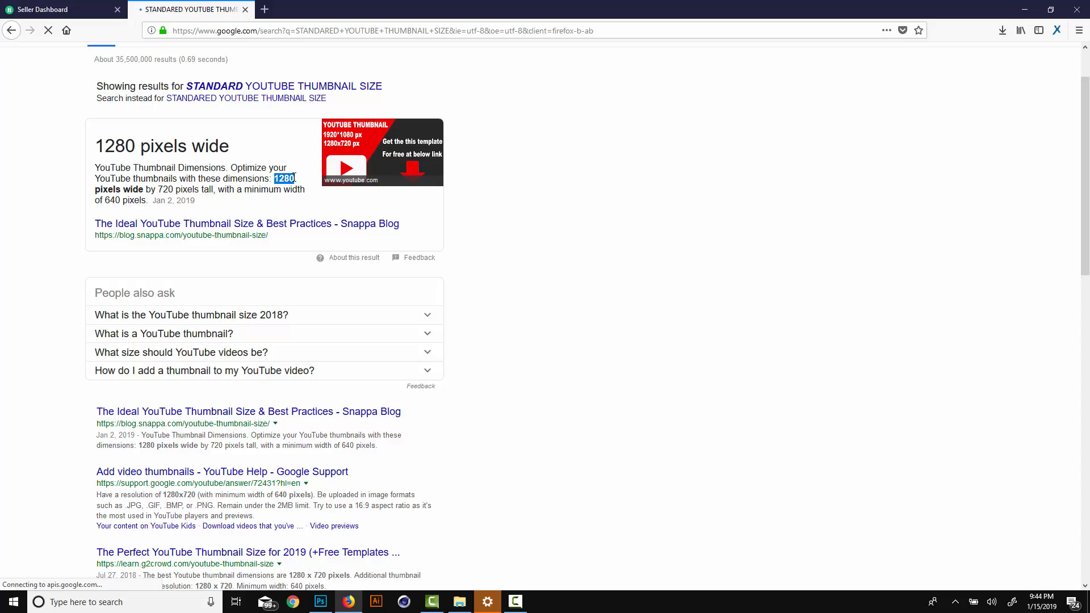
pyautogui.moveTo(158, 189); pyautogui.dragTo(172, 190)
pyautogui.click(324, 603)
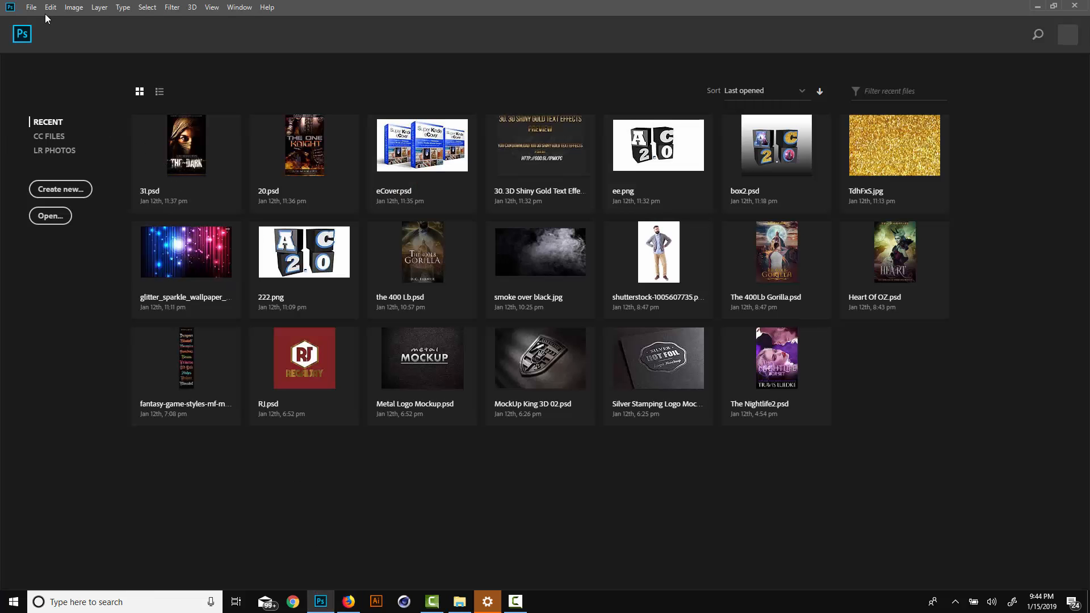
pyautogui.click(32, 8)
pyautogui.click(37, 19)
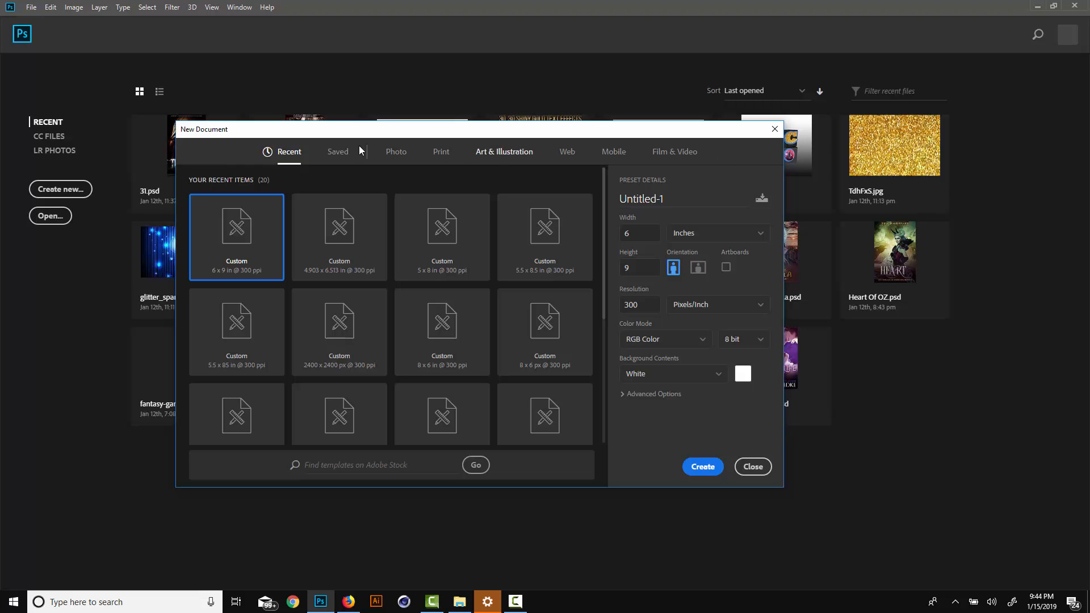
pyautogui.moveTo(433, 136); pyautogui.dragTo(417, 114)
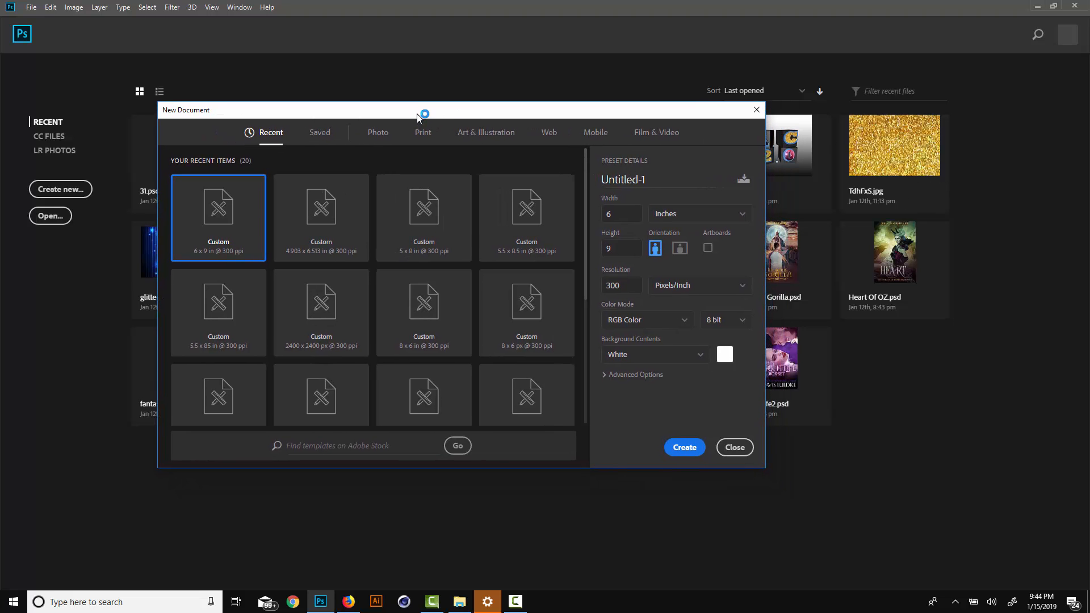
pyautogui.click(756, 111)
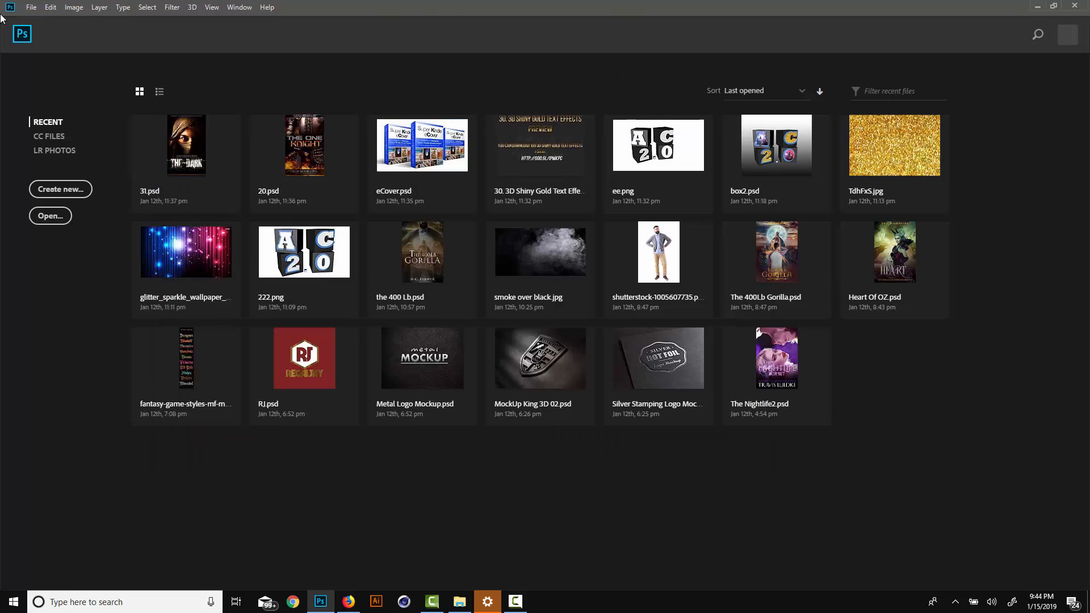
# Start a new document and set its measurement unit to Pixels.
pyautogui.click(31, 7)
pyautogui.click(35, 20)
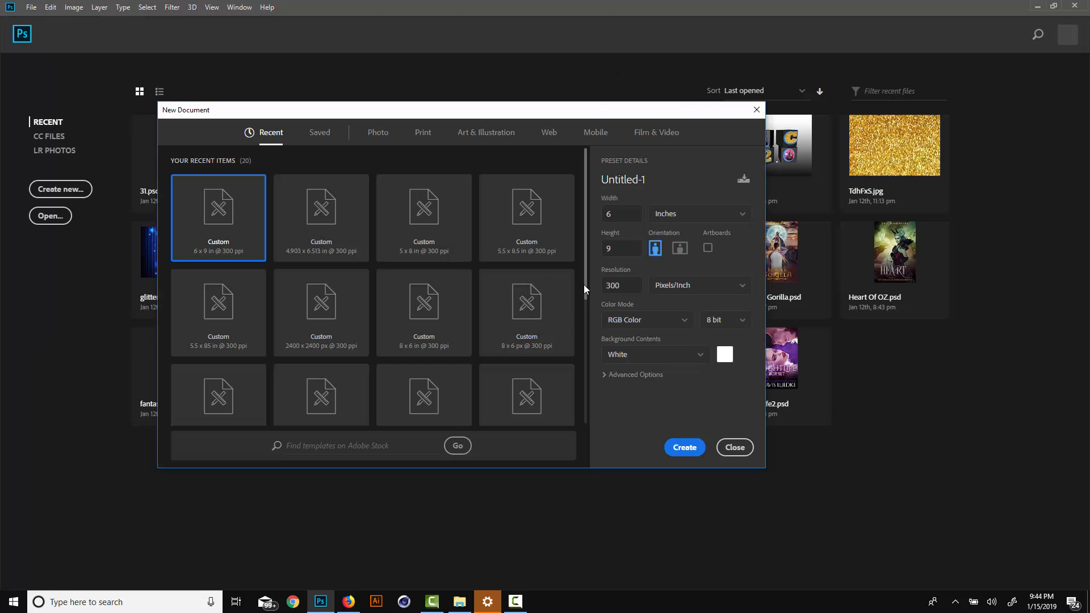
pyautogui.click(673, 213)
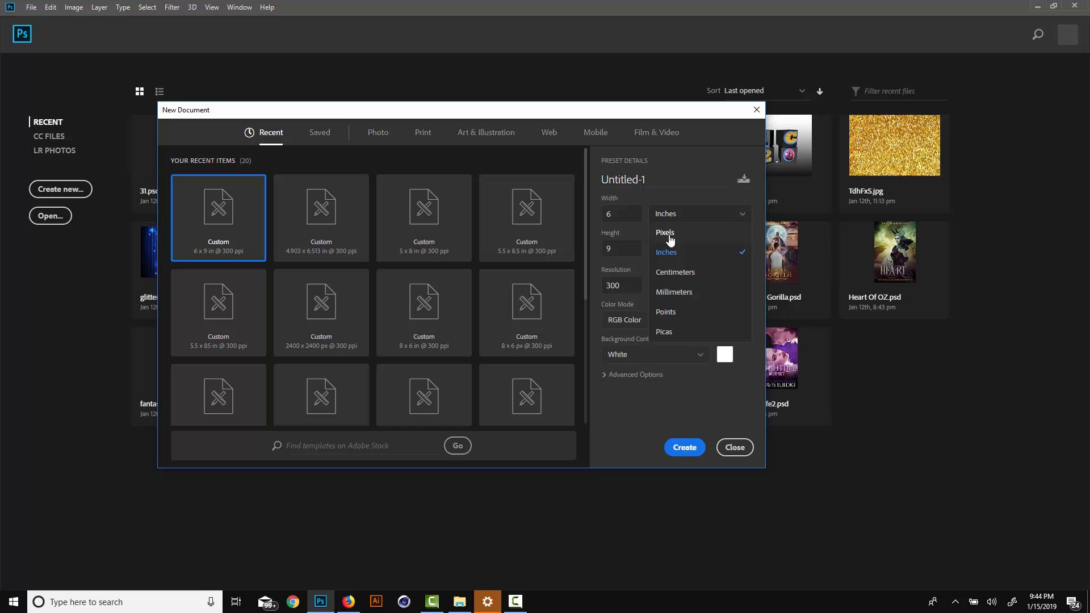
pyautogui.click(670, 239)
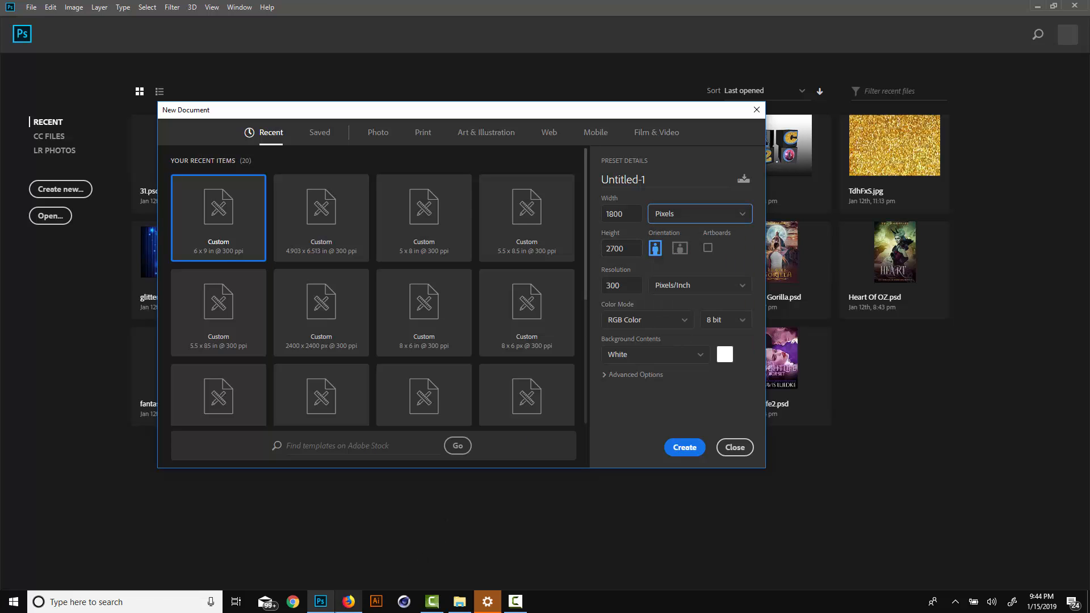
# Copy the value 1280 from the search result in Firefox and paste it as the new document's width in Photoshop.
pyautogui.click(344, 605)
pyautogui.moveTo(95, 146); pyautogui.dragTo(136, 146)
pyautogui.hotkey('ctrl', 'c')
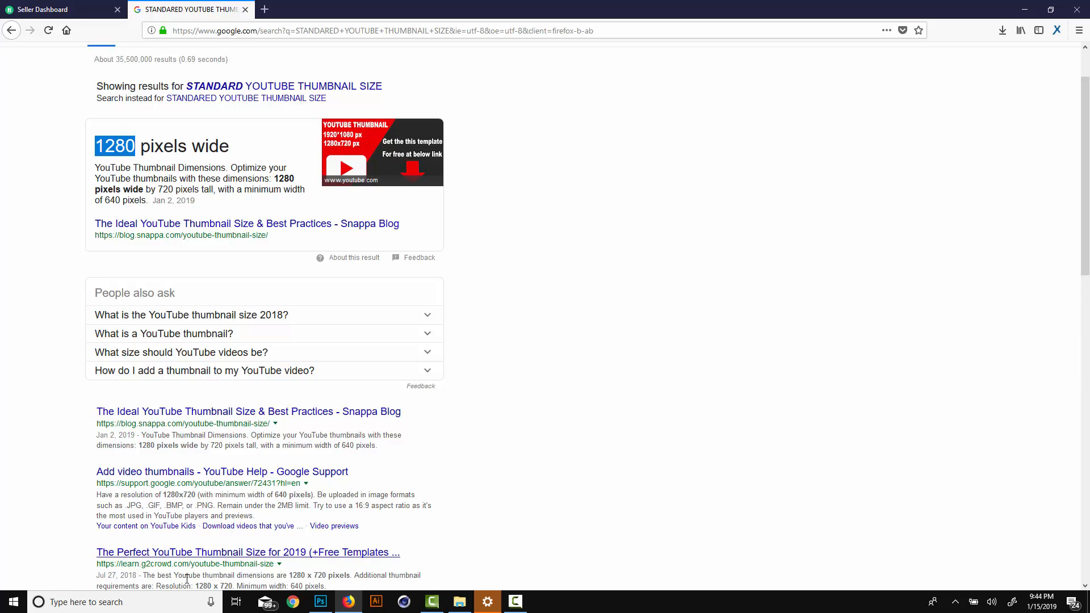
pyautogui.click(320, 601)
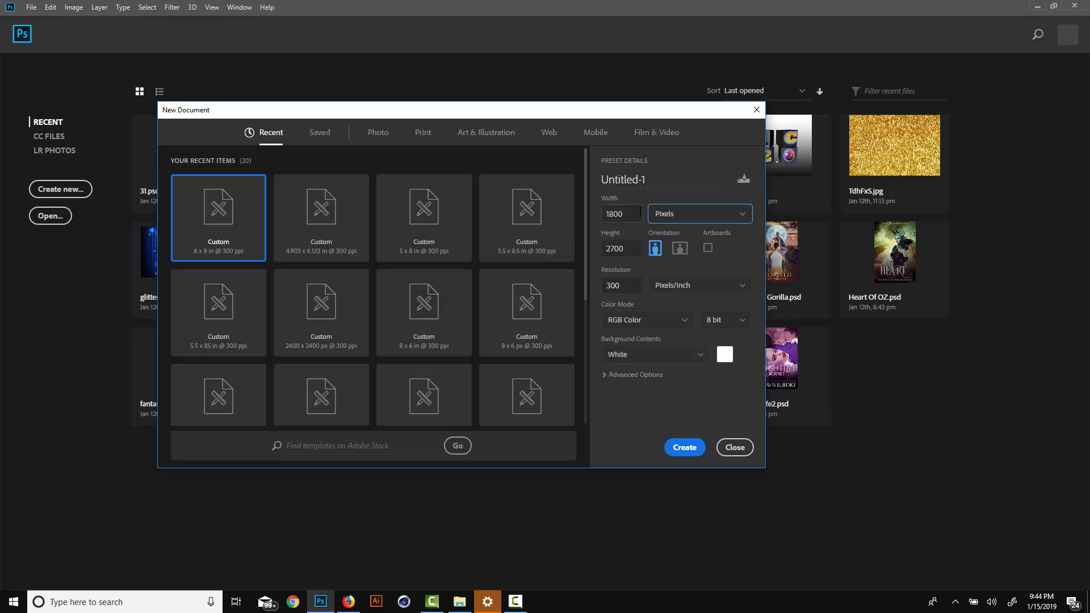
pyautogui.doubleClick(616, 214)
pyautogui.hotkey('ctrl', 'v')
pyautogui.hotkey('ctrl', 'v')
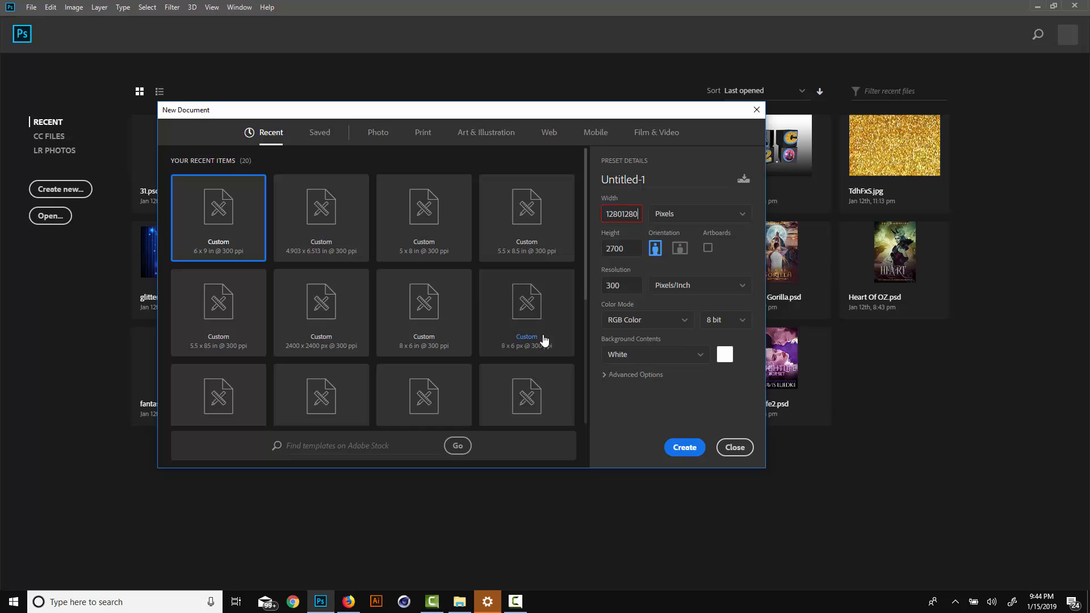
pyautogui.hotkey('ctrl', 'a')
pyautogui.hotkey('ctrl', 'v')
# Check the recommended thumbnail height in Firefox and set the new document's height to 720 pixels in Photoshop.
pyautogui.click(343, 603)
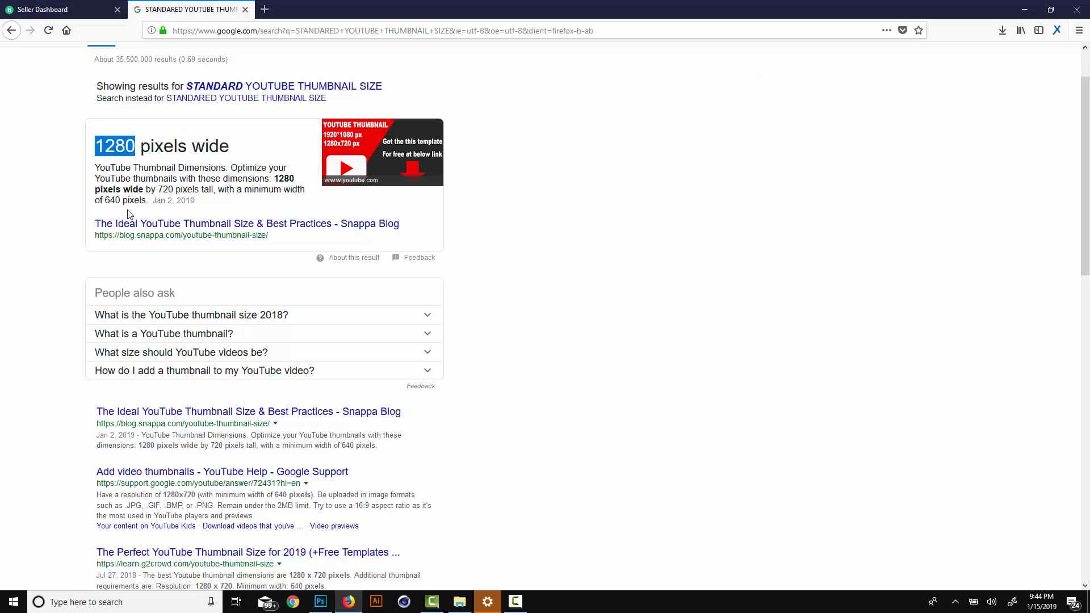
pyautogui.click(321, 602)
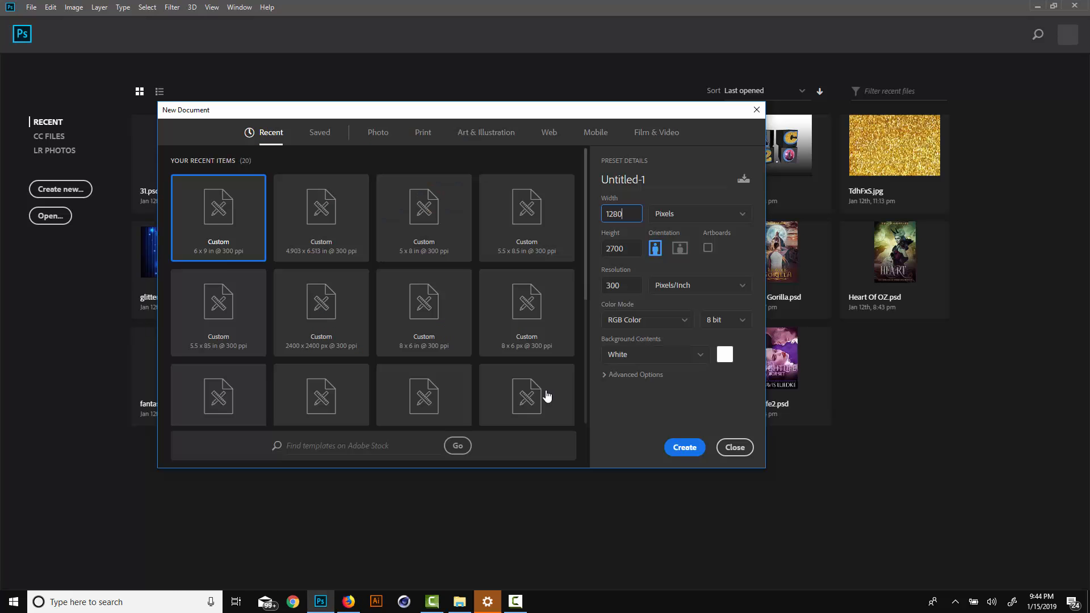
pyautogui.hotkey('ctrl', 'a')
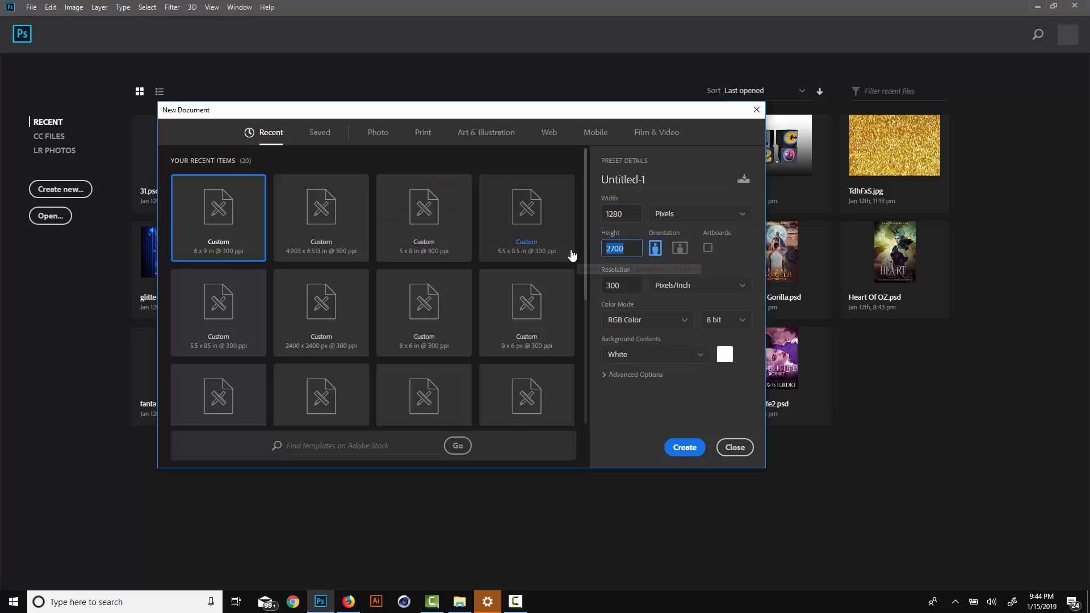
pyautogui.write('720')
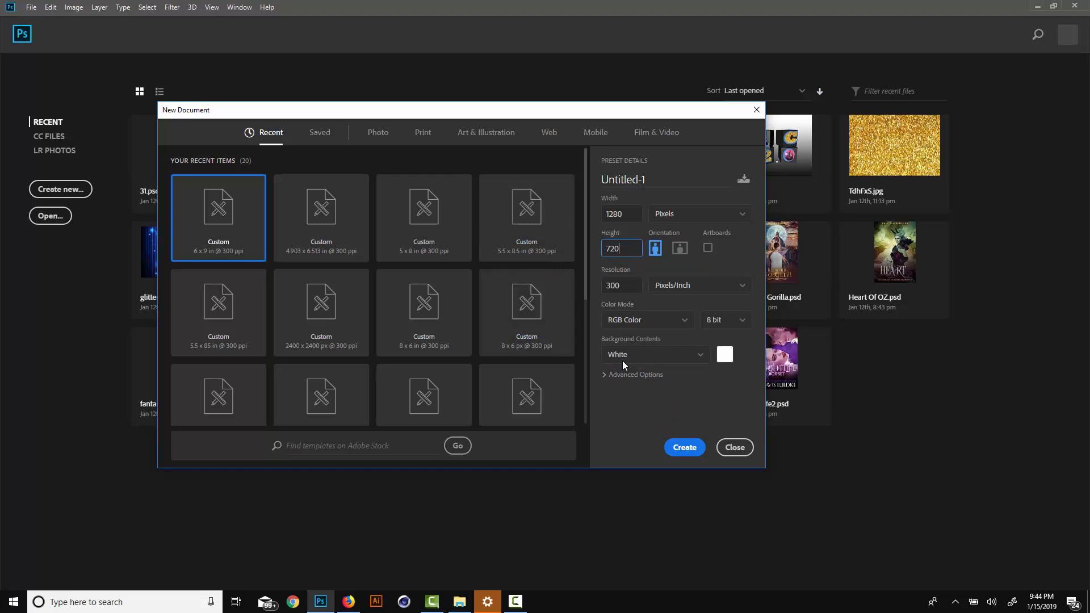
# Create the document with a resolution of 300 pixels/inch and activate the Move tool.
pyautogui.click(634, 290)
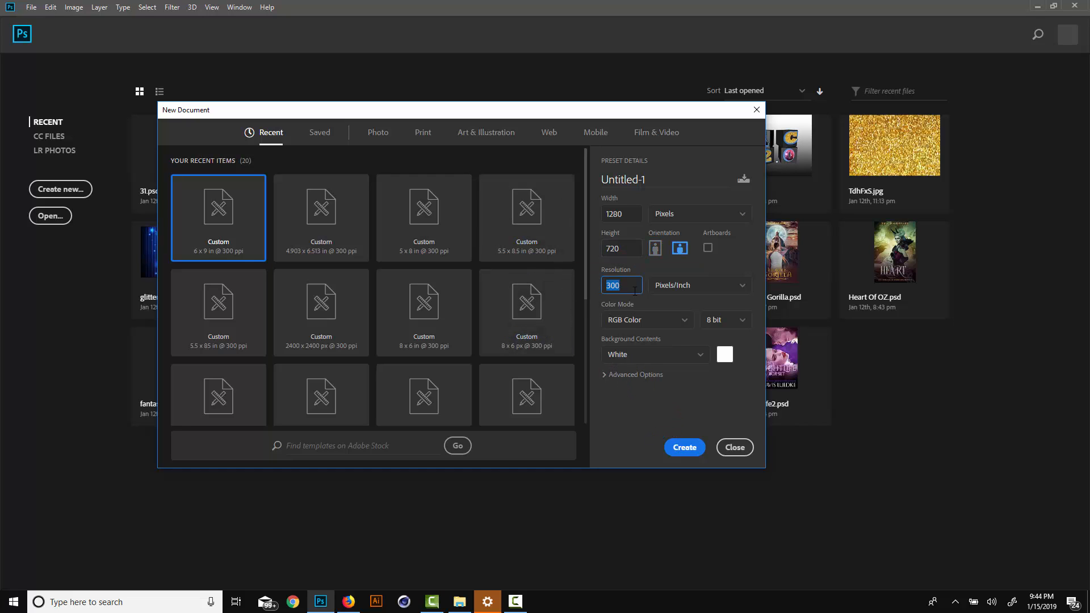
pyautogui.click(606, 287)
pyautogui.moveTo(547, 290); pyautogui.dragTo(600, 294)
pyautogui.click(622, 287)
pyautogui.click(688, 449)
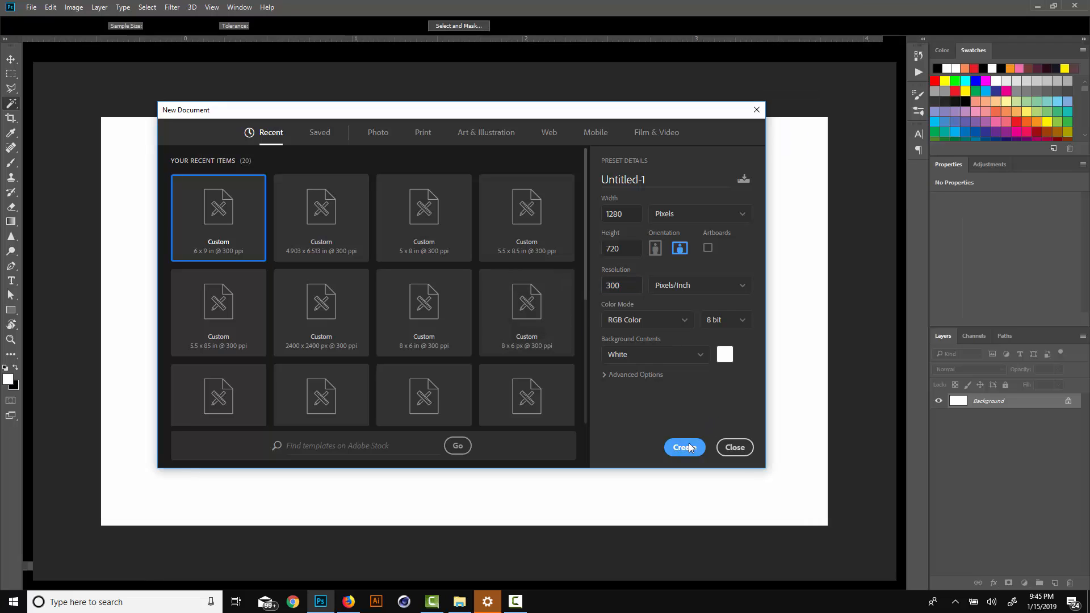
pyautogui.scroll(-1, 491, 319)
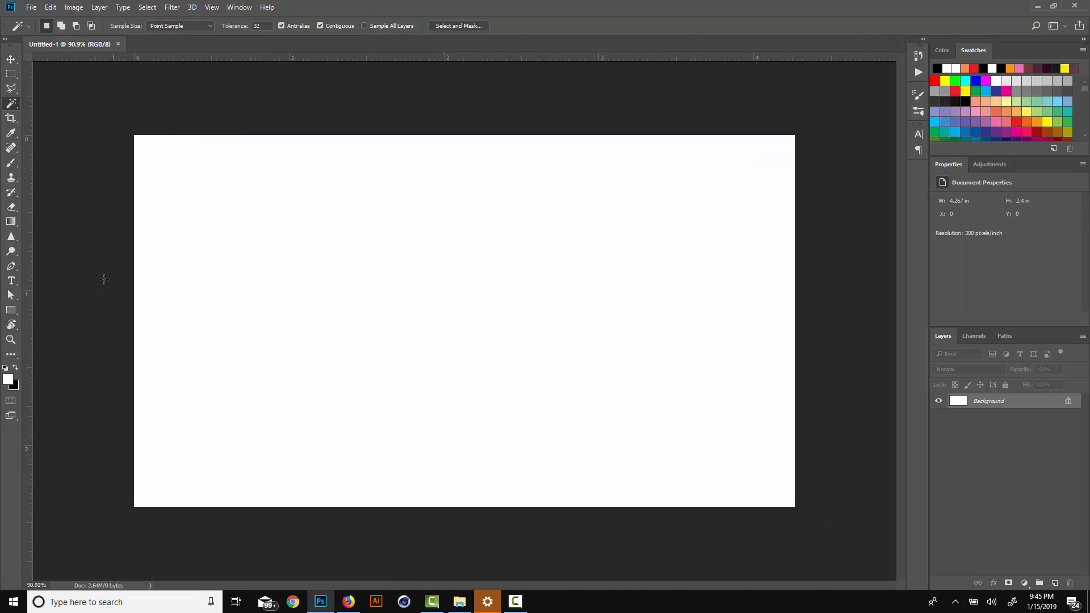
pyautogui.click(11, 60)
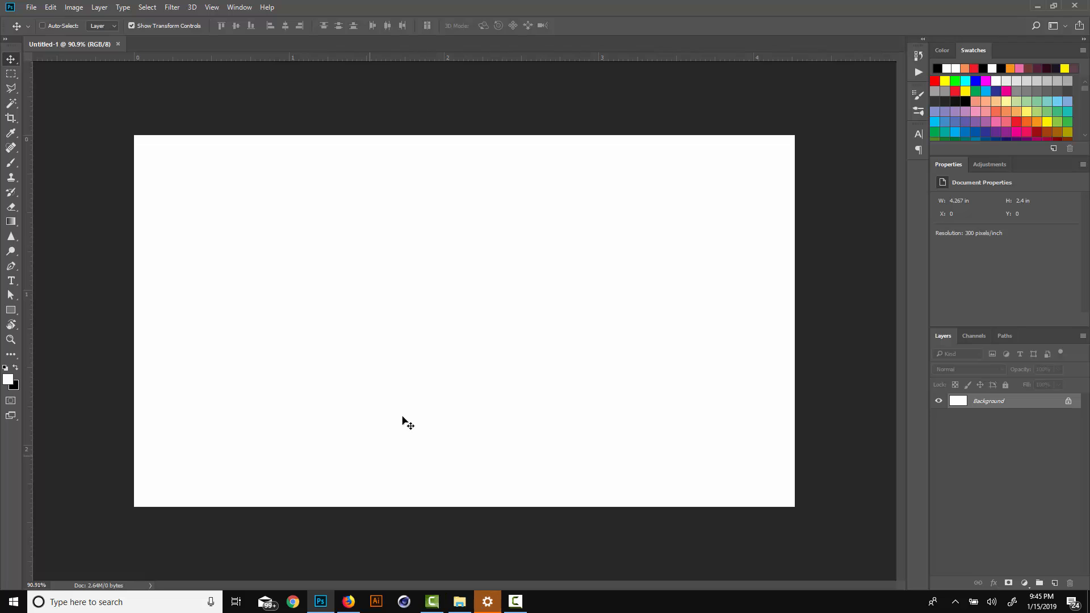
# Switch to File Explorer and view the print picture in the Photos app.
pyautogui.click(460, 602)
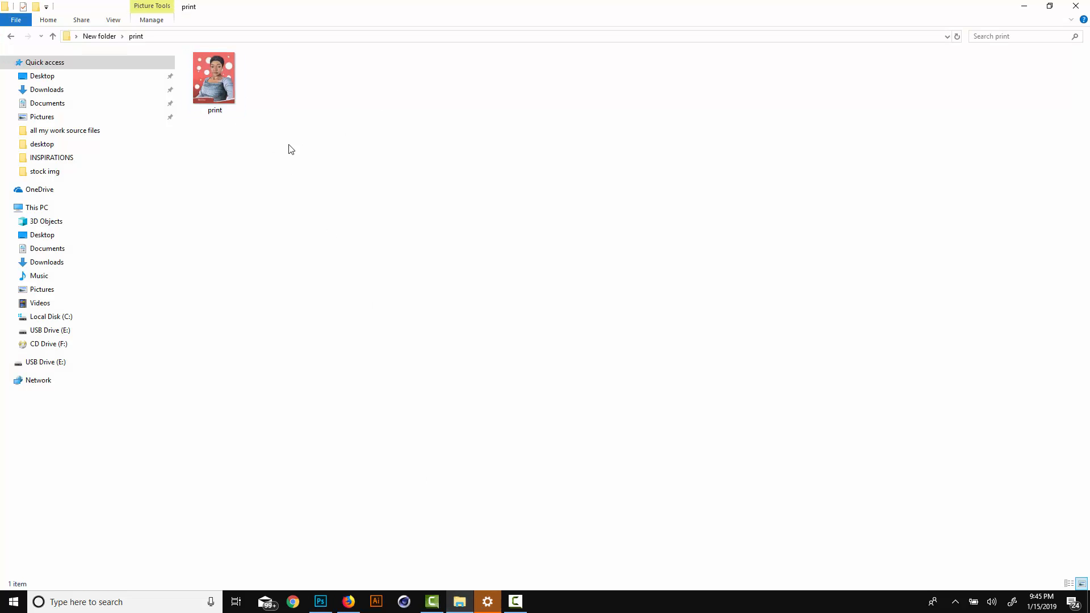
pyautogui.doubleClick(213, 78)
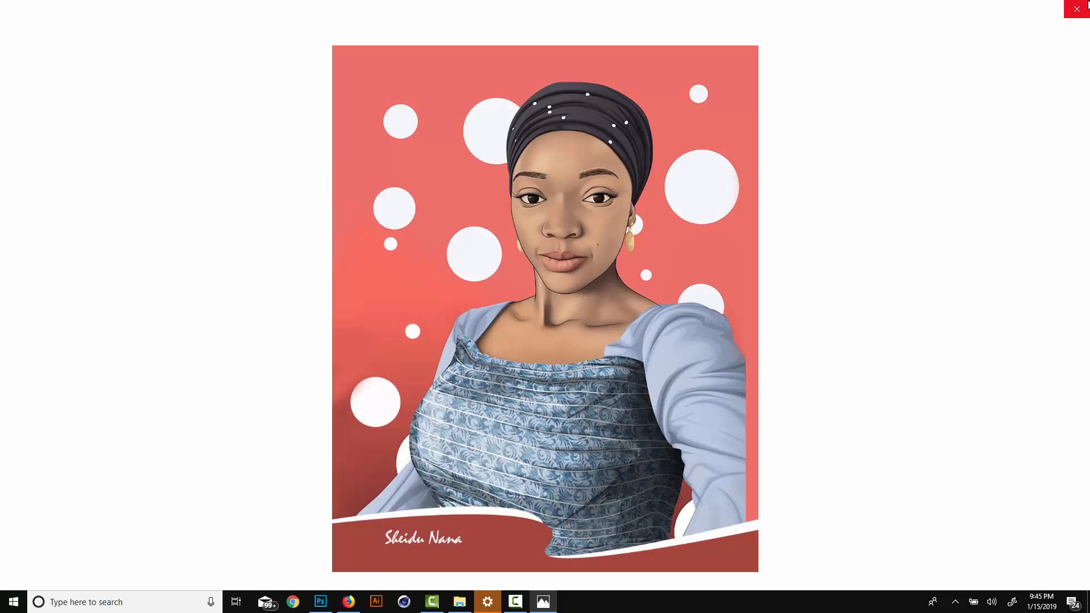
pyautogui.click(1076, 9)
pyautogui.doubleClick(230, 84)
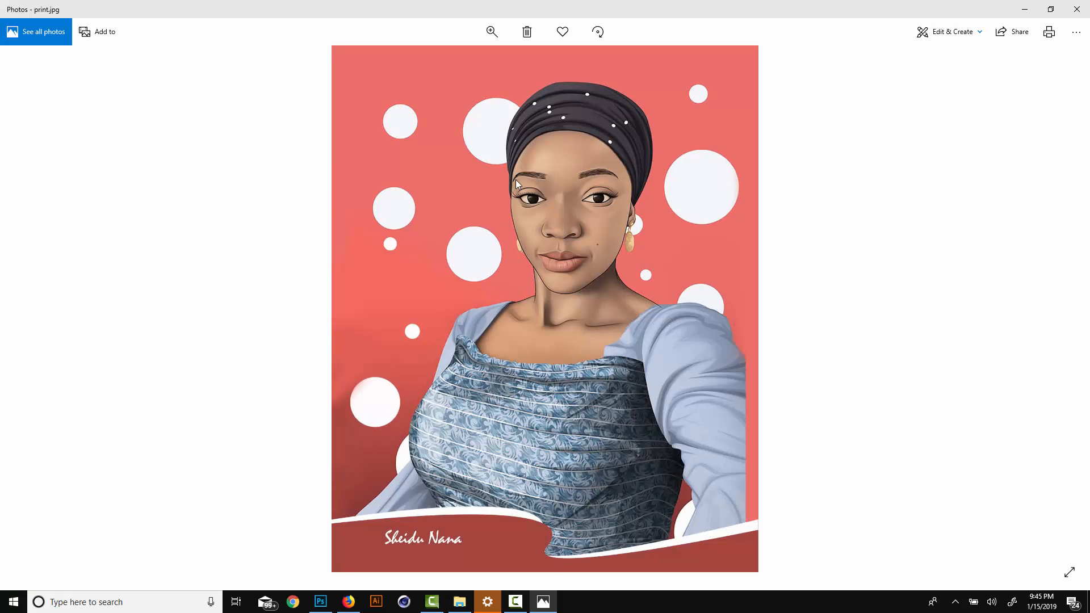
# Open the viewed print picture in Photoshop through Open with, and close its document.
pyautogui.rightClick(516, 180)
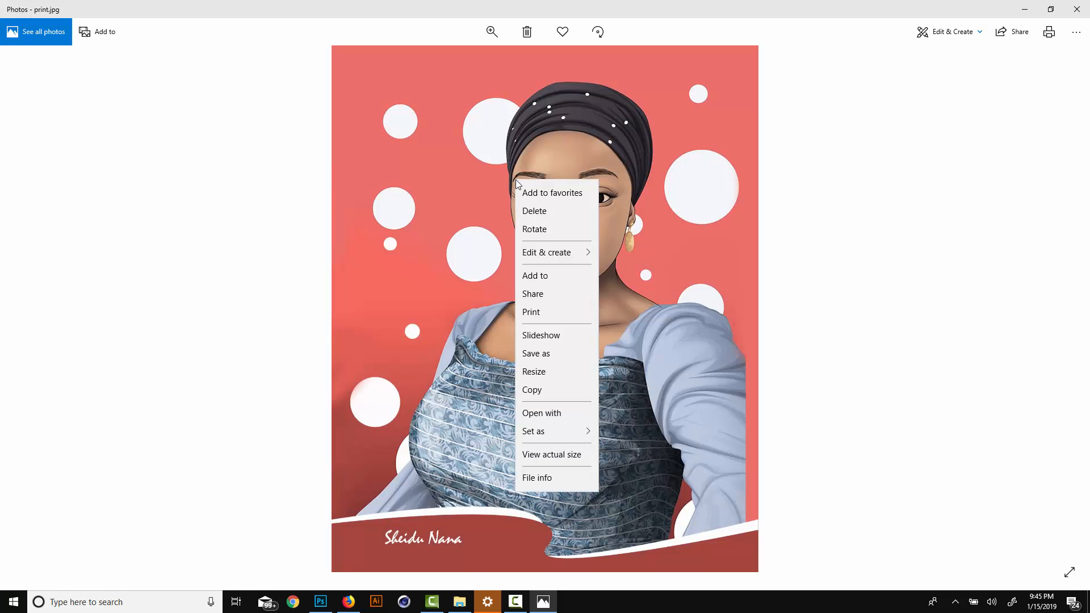
pyautogui.click(537, 413)
pyautogui.doubleClick(97, 168)
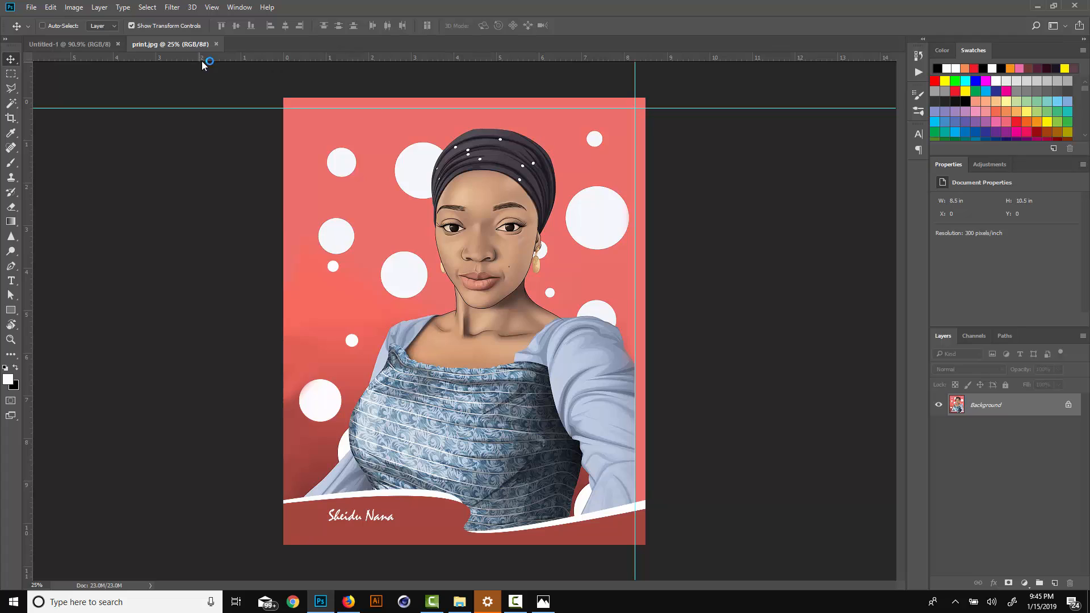
pyautogui.click(216, 44)
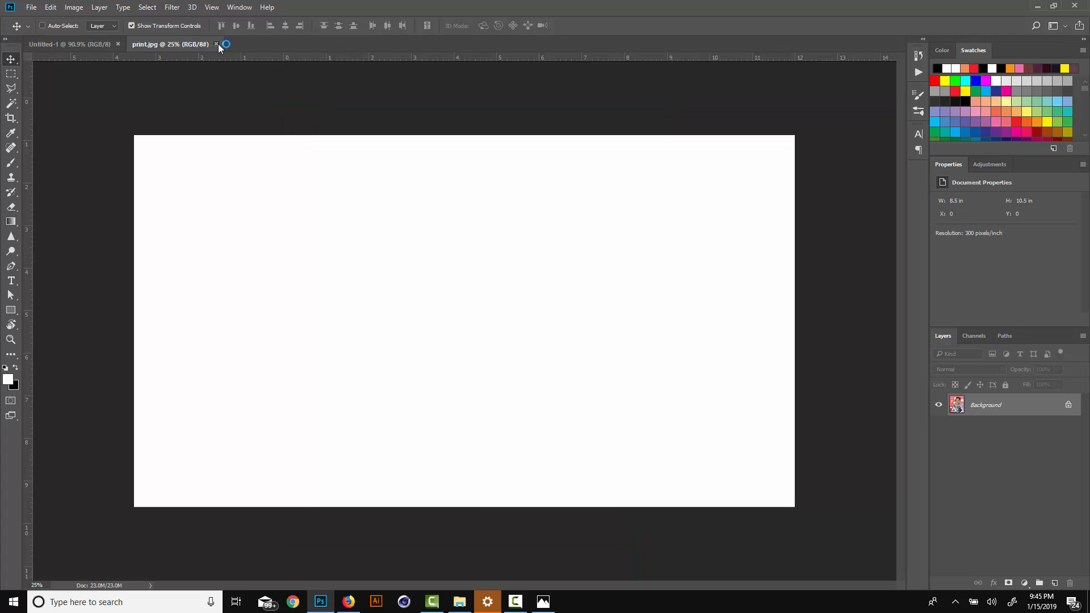
# Open the unicorn image 1-copy-copy33 from the Desktop's ads folder, and close its document.
pyautogui.click(35, 7)
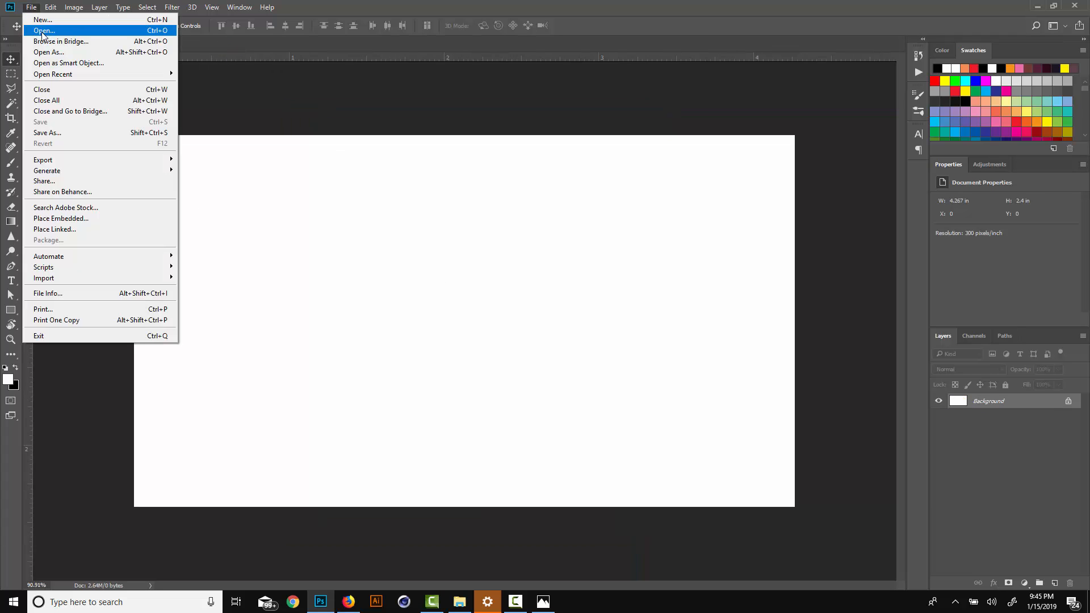
pyautogui.click(43, 32)
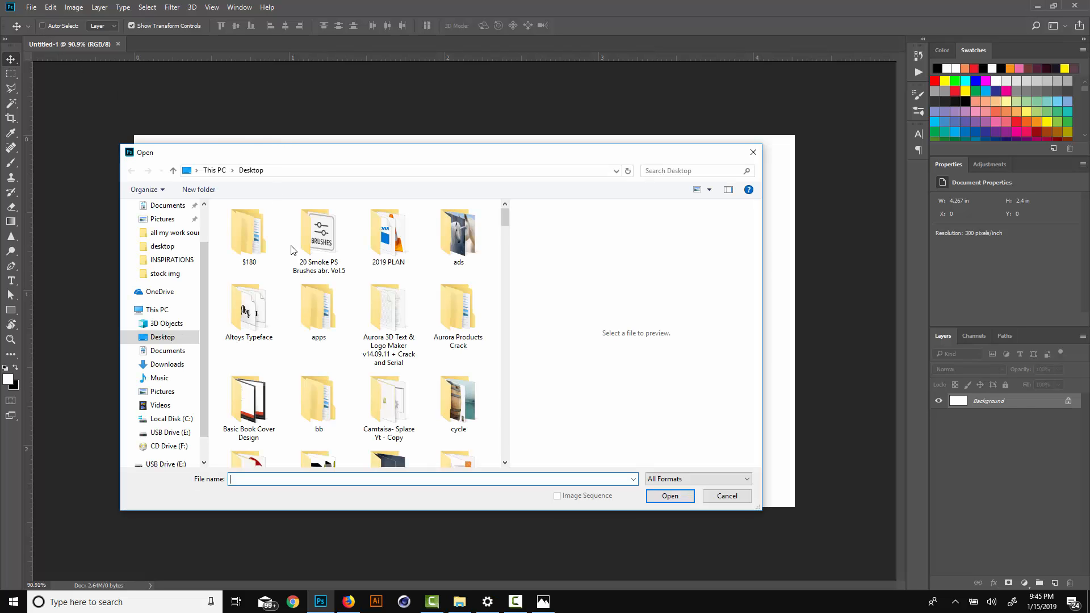
pyautogui.click(466, 244)
pyautogui.doubleClick(466, 244)
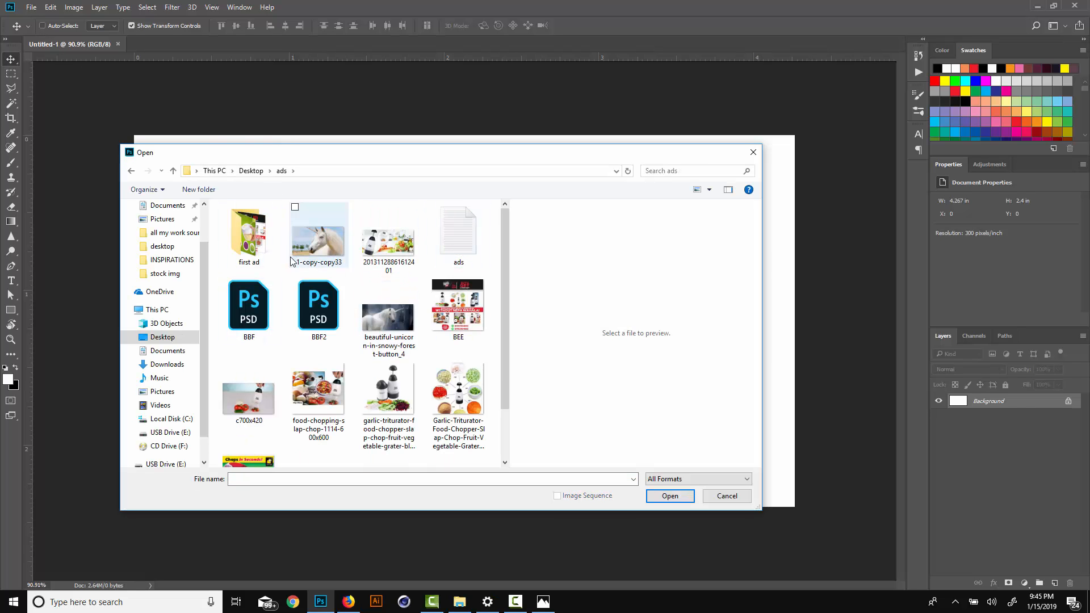
pyautogui.doubleClick(301, 240)
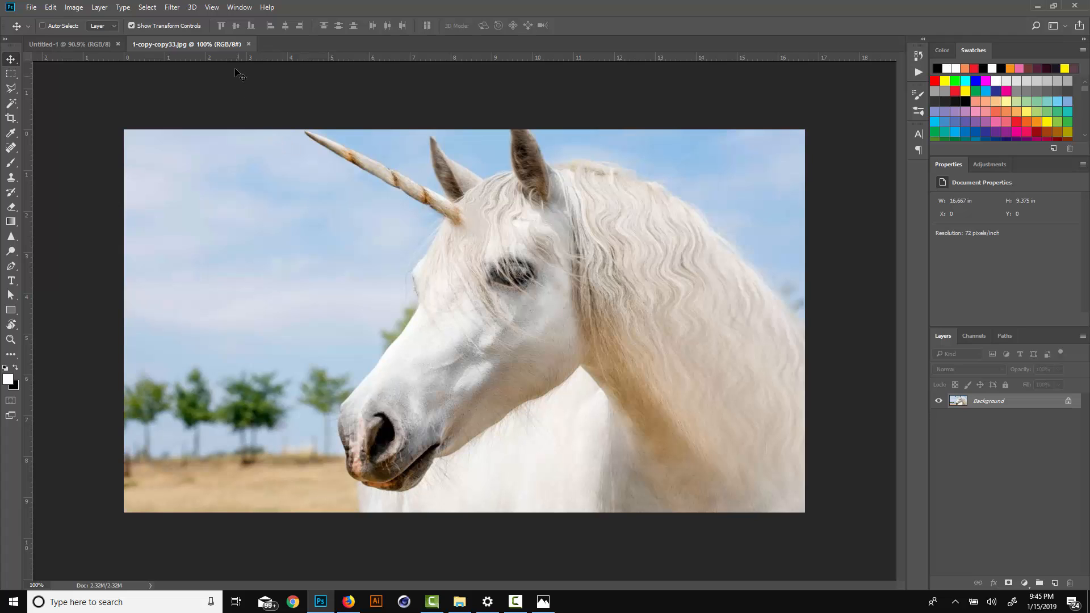
pyautogui.click(248, 45)
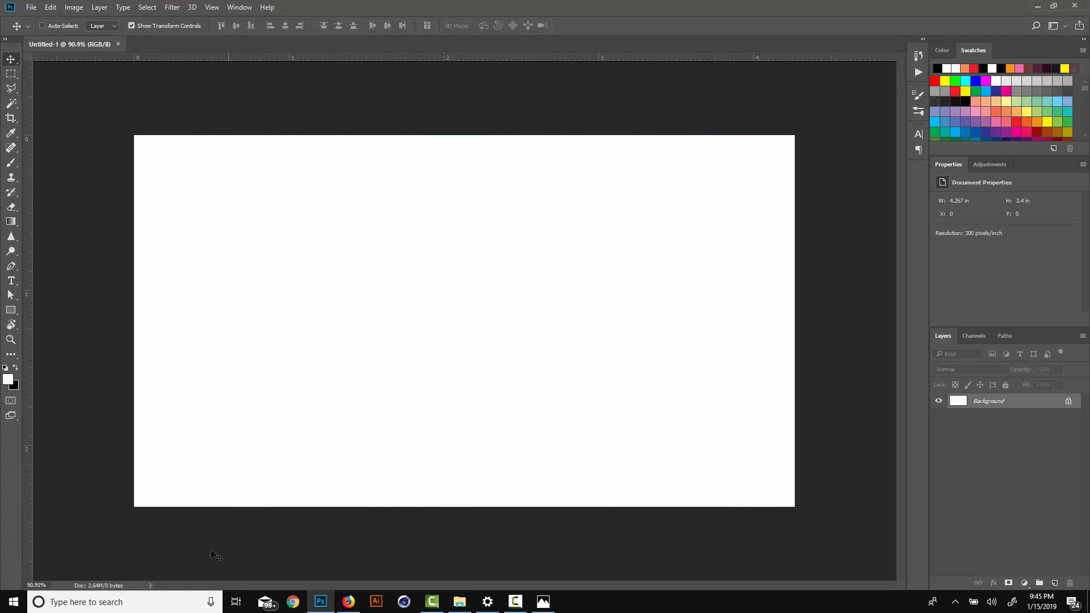
# Search Windows for STOCK and open the stock img folder in File Explorer.
pyautogui.click(153, 604)
pyautogui.write('ST')
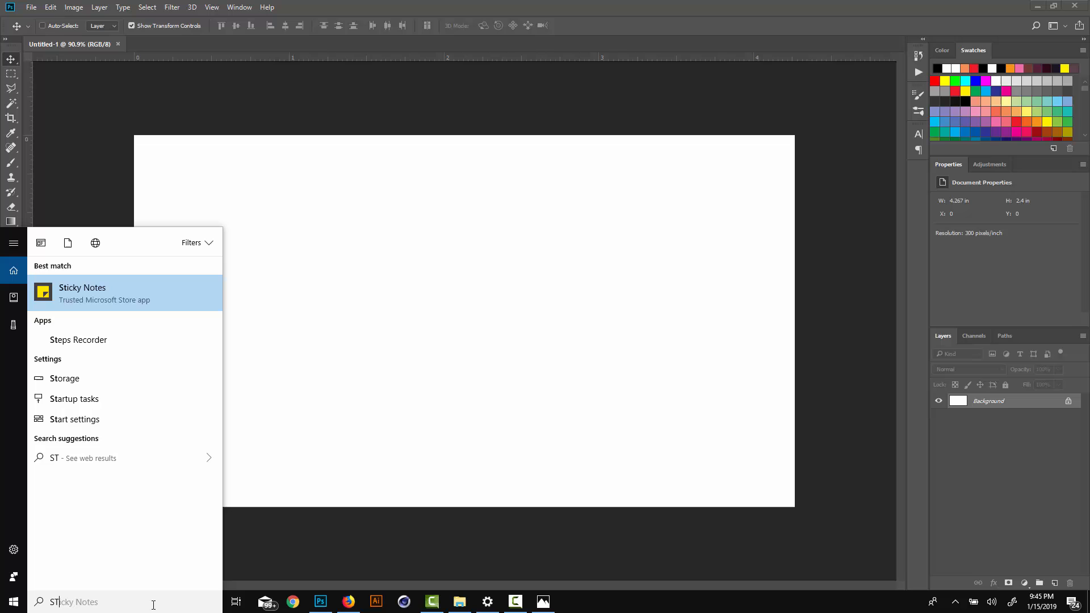
pyautogui.press('BackSpace')
pyautogui.press('BackSpace')
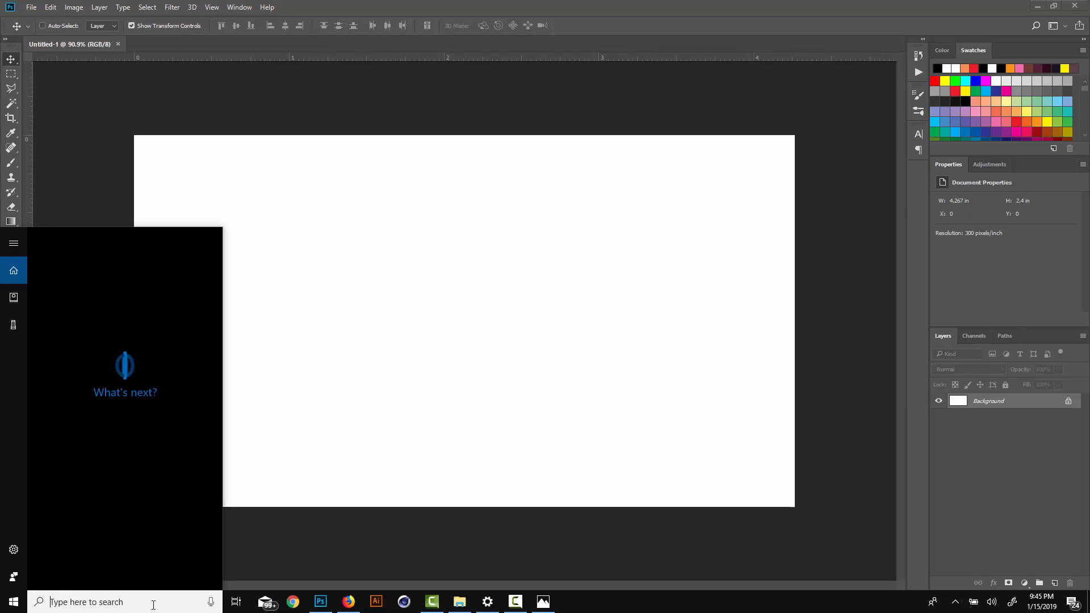
pyautogui.write('STOCK')
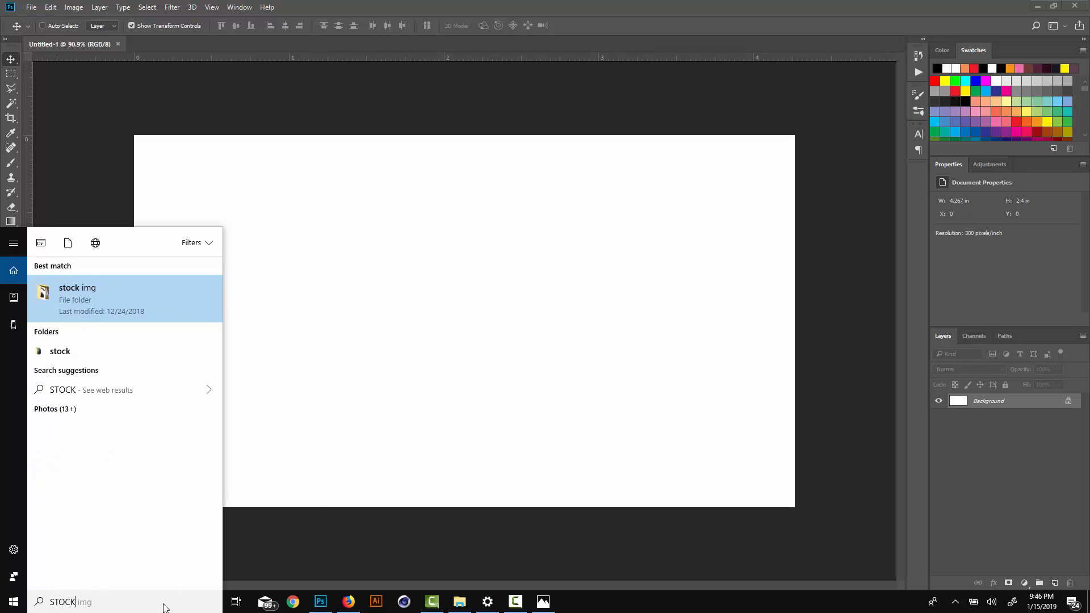
pyautogui.click(192, 309)
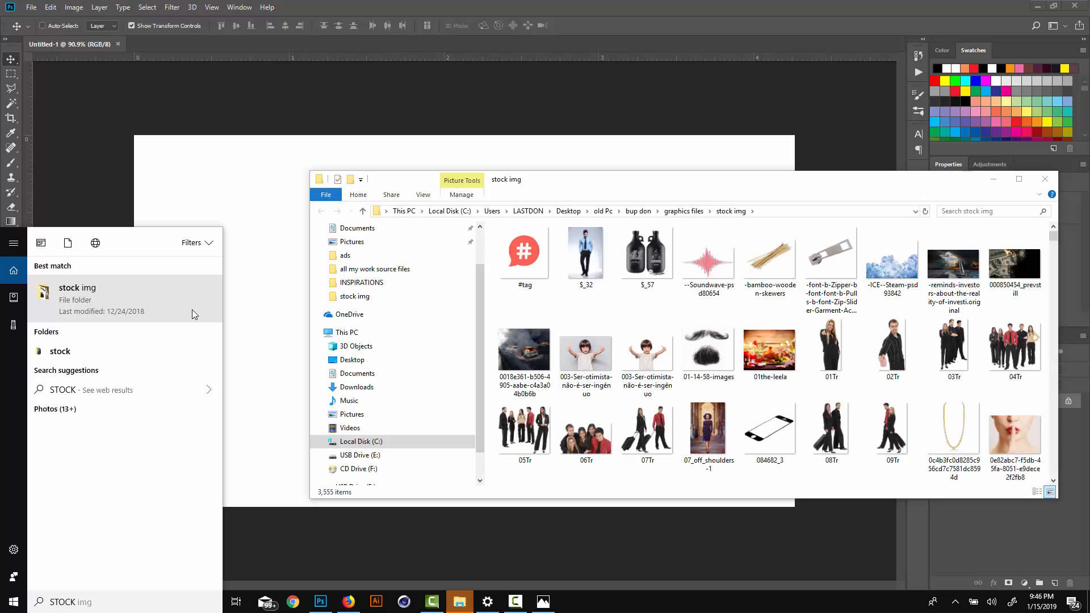
pyautogui.click(729, 352)
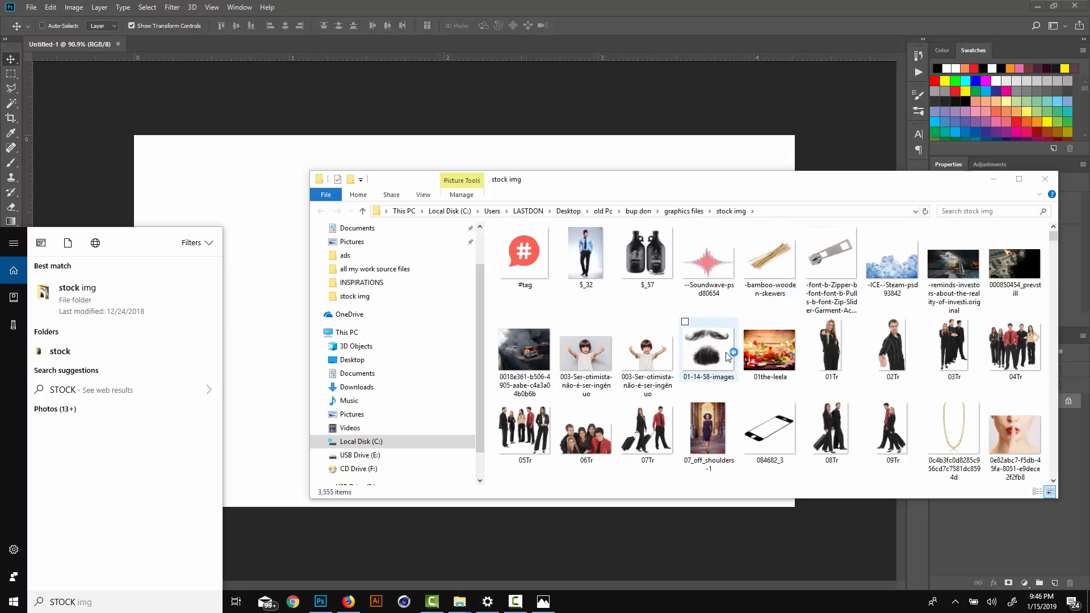
pyautogui.scroll(-5, 816, 345)
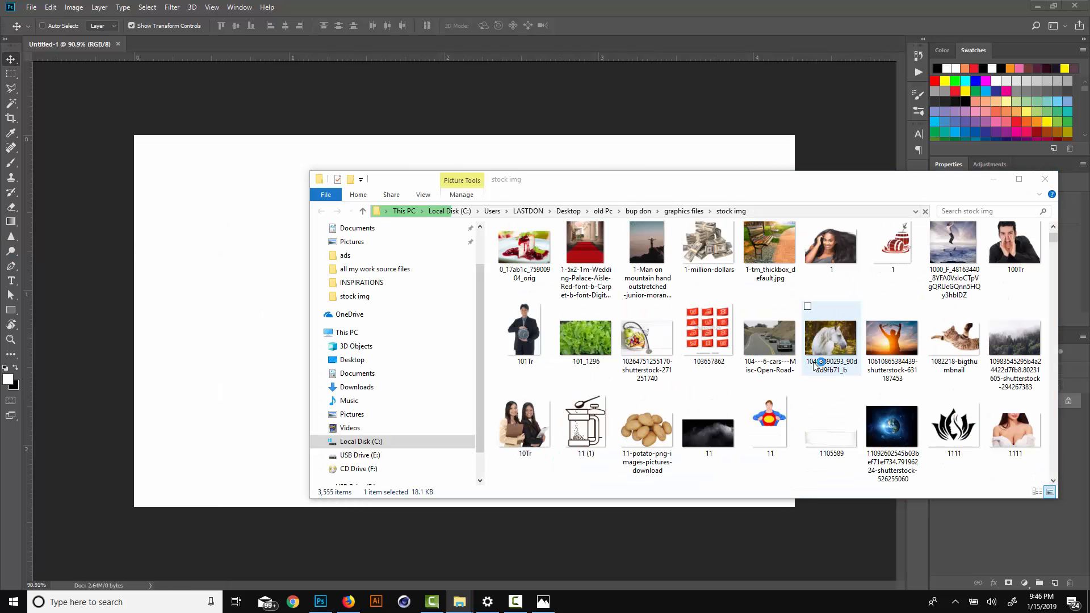
pyautogui.scroll(-5, 816, 363)
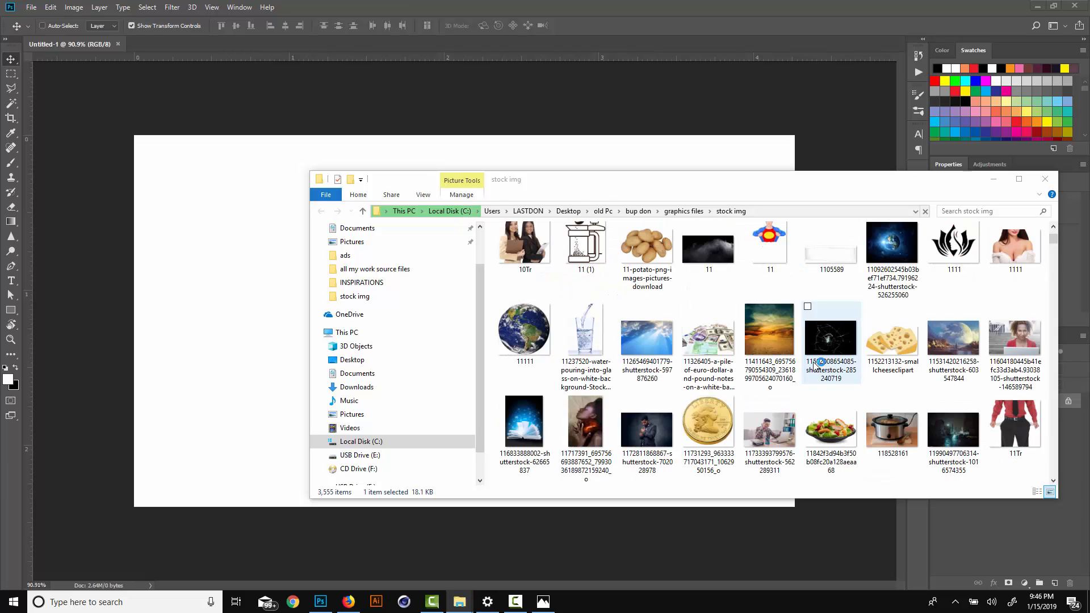
pyautogui.scroll(-3, 815, 365)
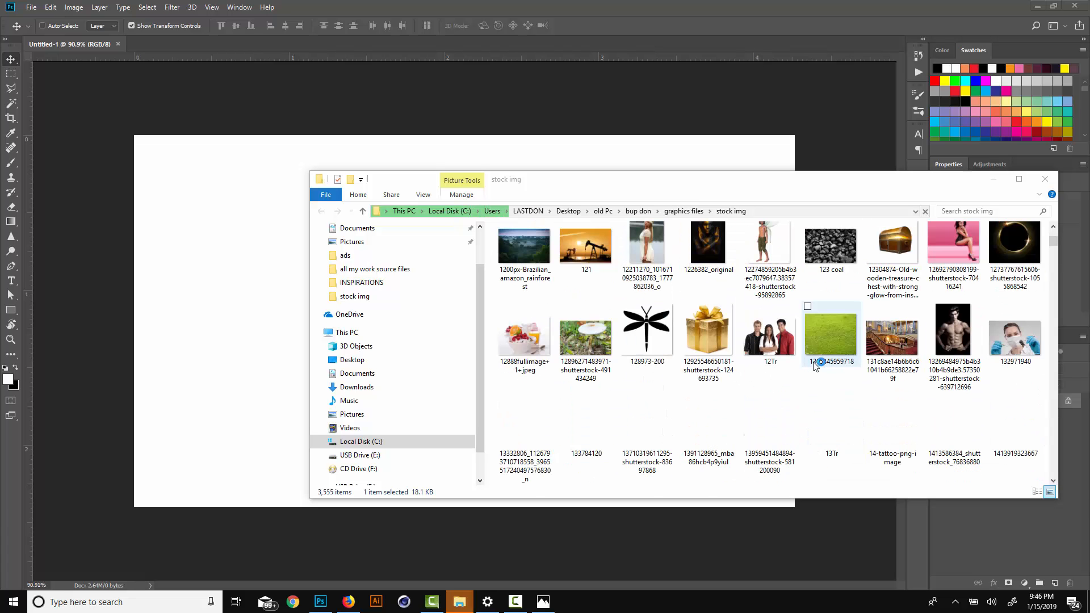
pyautogui.scroll(-3, 816, 366)
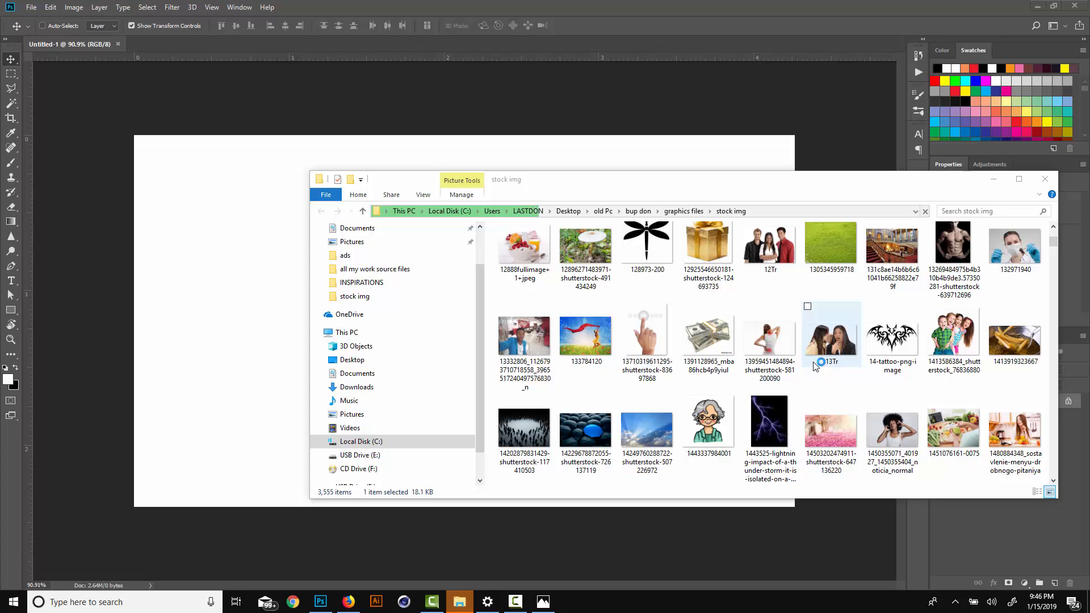
pyautogui.scroll(-3, 790, 345)
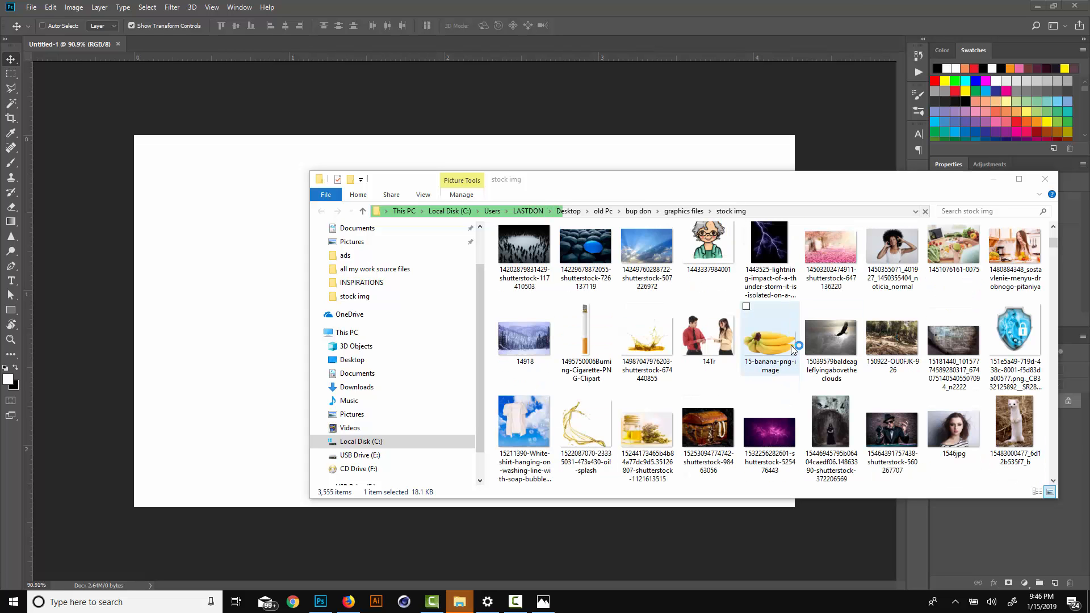
pyautogui.scroll(-1, 791, 345)
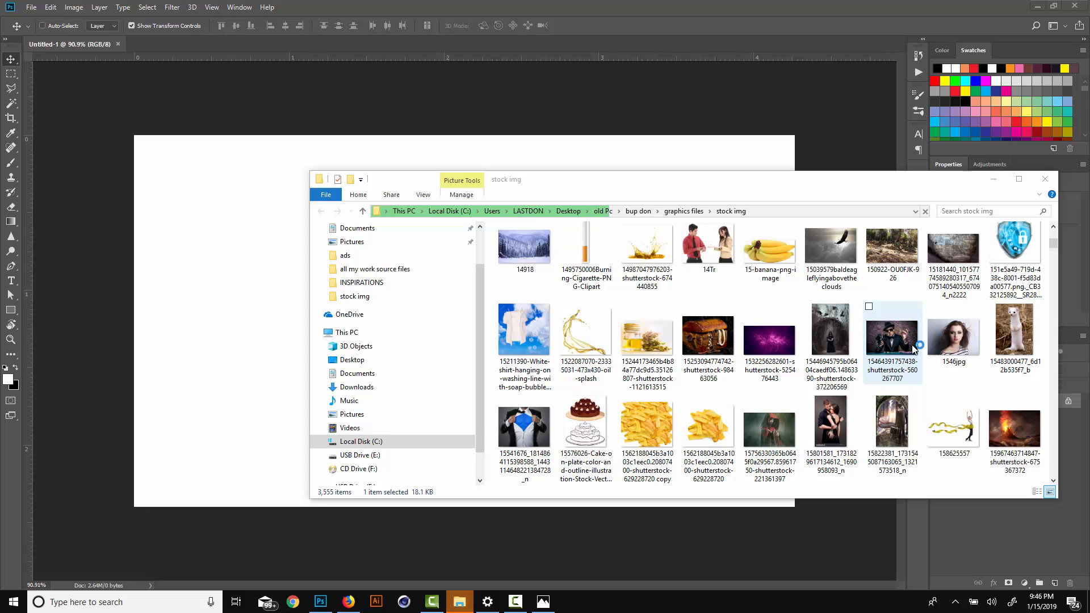
pyautogui.moveTo(905, 341); pyautogui.dragTo(244, 329)
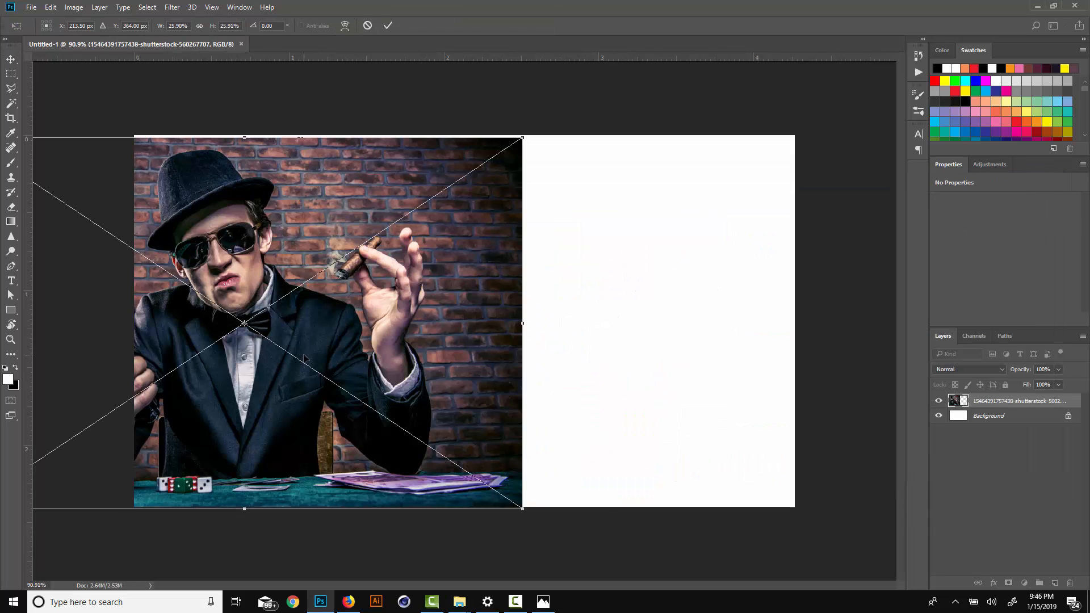
pyautogui.press('Return')
# Move the placed image of the man with the gun to the middle of the canvas, flush with its upper edge.
pyautogui.moveTo(272, 356); pyautogui.dragTo(504, 350)
pyautogui.scroll(-2, 460, 340)
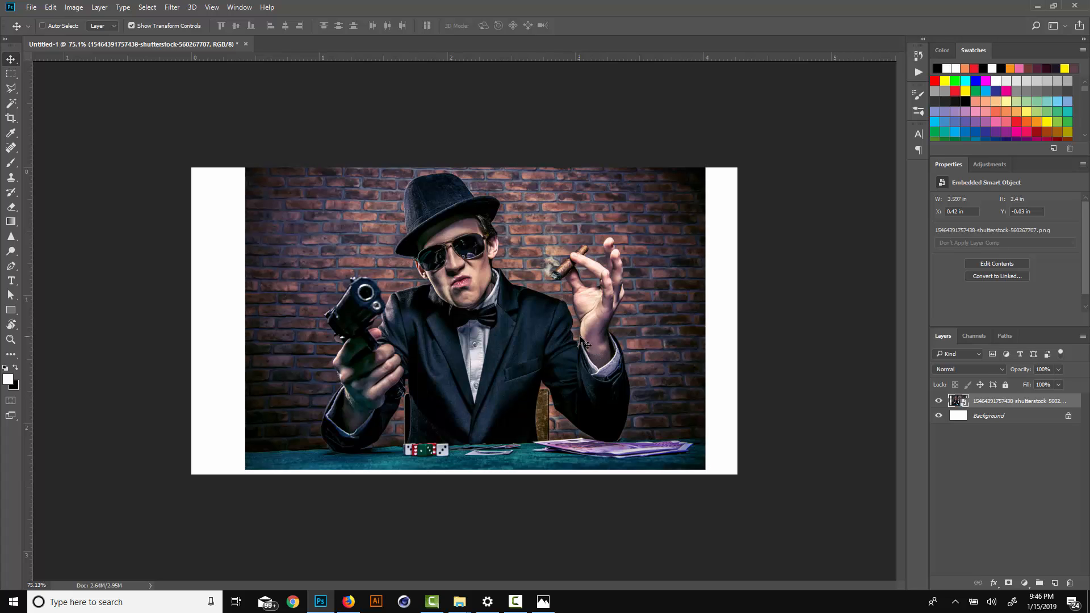
pyautogui.moveTo(603, 328); pyautogui.dragTo(593, 330)
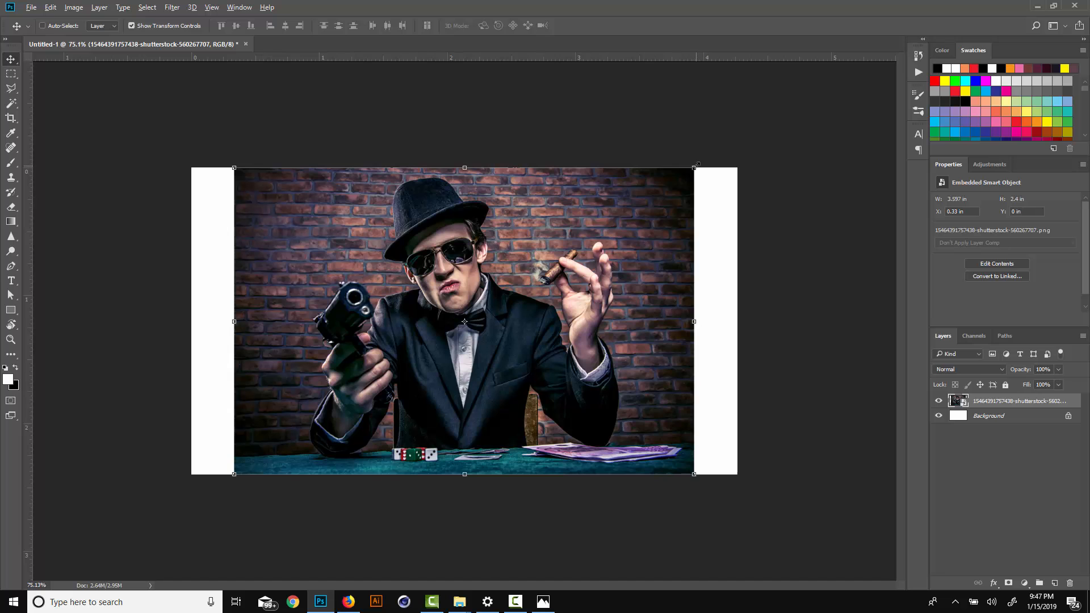
# Enlarge the man's image proportionally about its centre to 30.91% to span the canvas width, and delete its layer.
pyautogui.moveTo(696, 165); pyautogui.dragTo(740, 135)
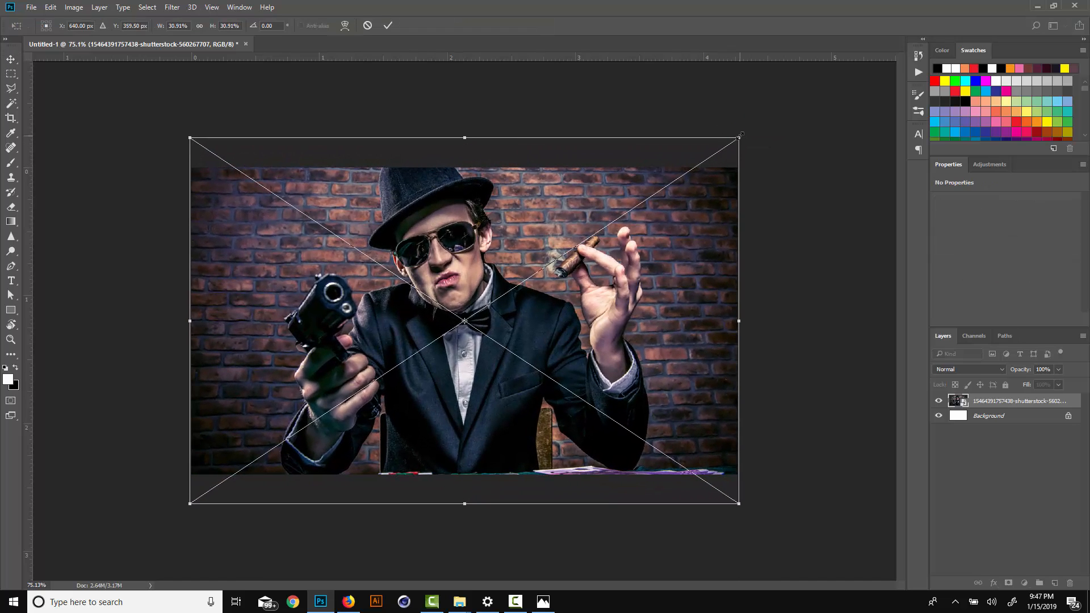
pyautogui.press('Return')
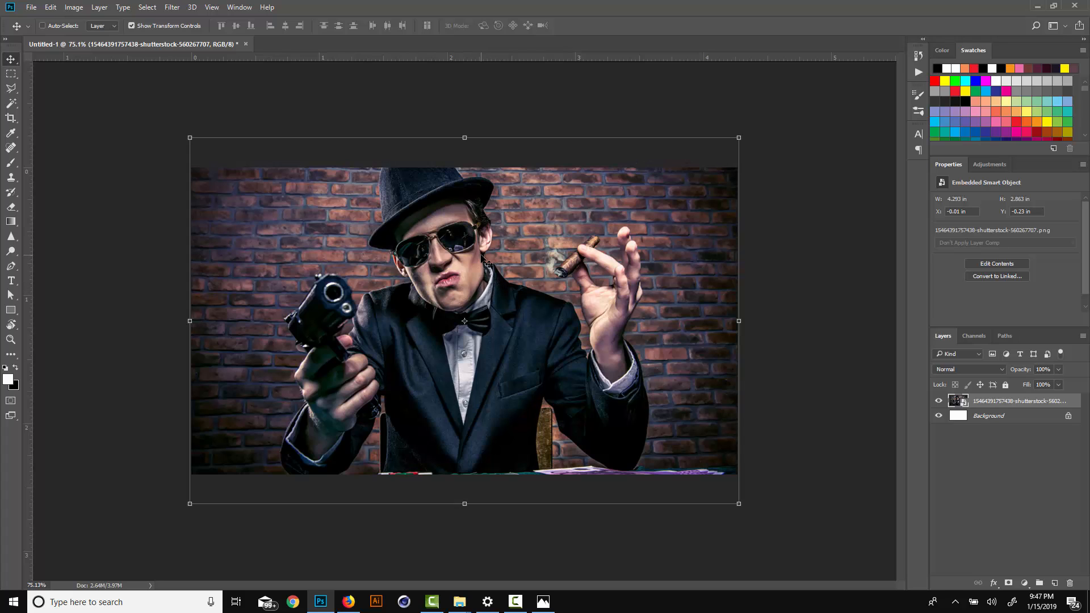
pyautogui.press('Delete')
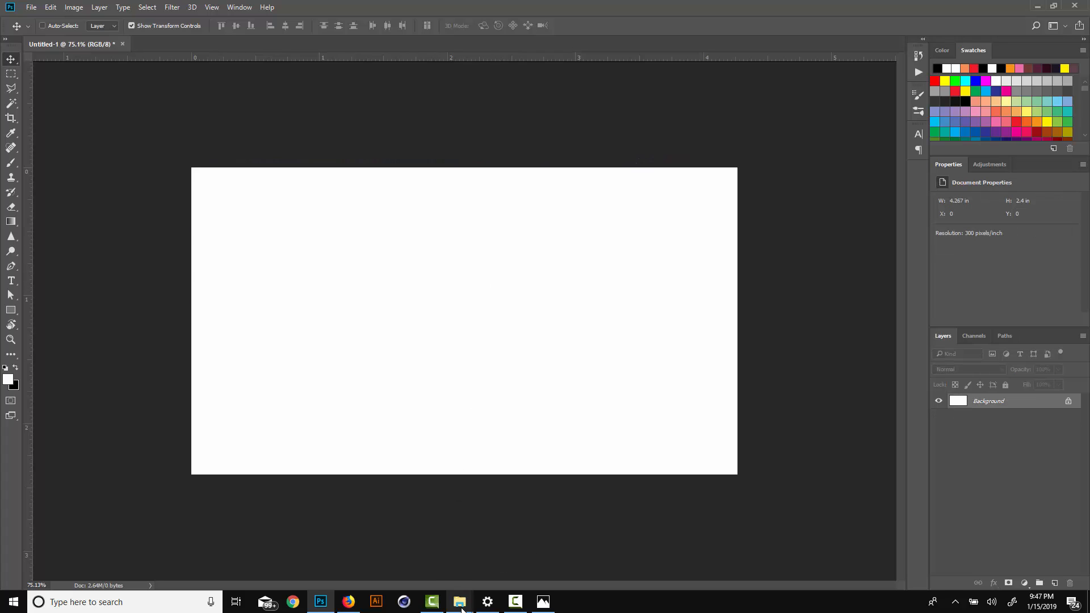
# Switch to File Explorer and place the image dangerous_mens_cologne from the stock img folder near the middle of the Photoshop canvas.
pyautogui.moveTo(459, 602)
pyautogui.click(542, 565)
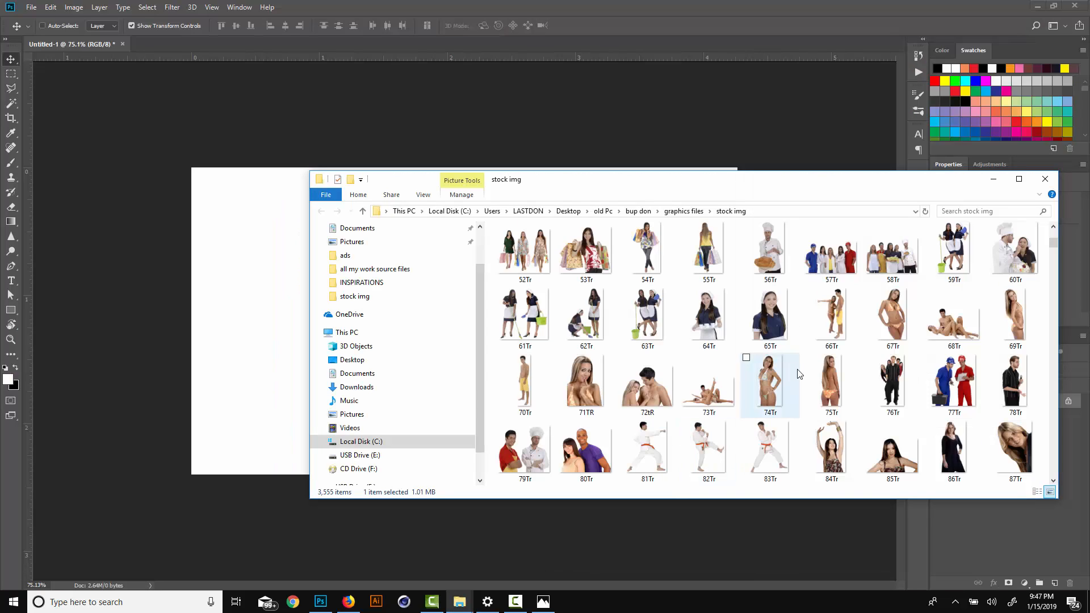
pyautogui.scroll(-4, 887, 399)
pyautogui.moveTo(890, 365); pyautogui.dragTo(514, 293)
pyautogui.press('Return')
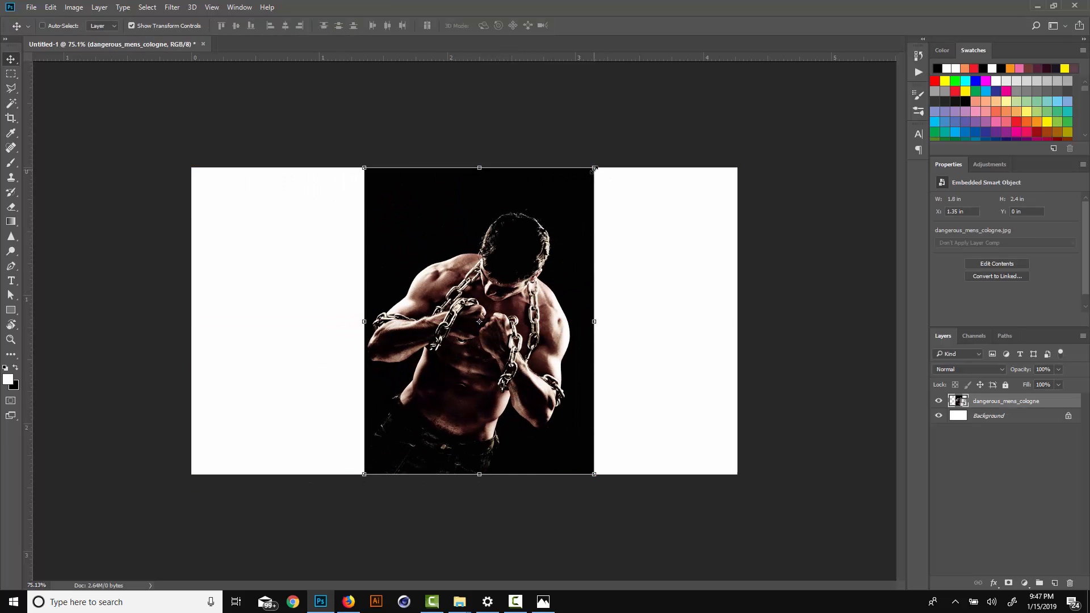
# Try enlarging the dangerous_mens_cologne image about its centre to about 4.75 x 6.34 in, and undo the scaling.
pyautogui.moveTo(594, 168); pyautogui.dragTo(937, 32)
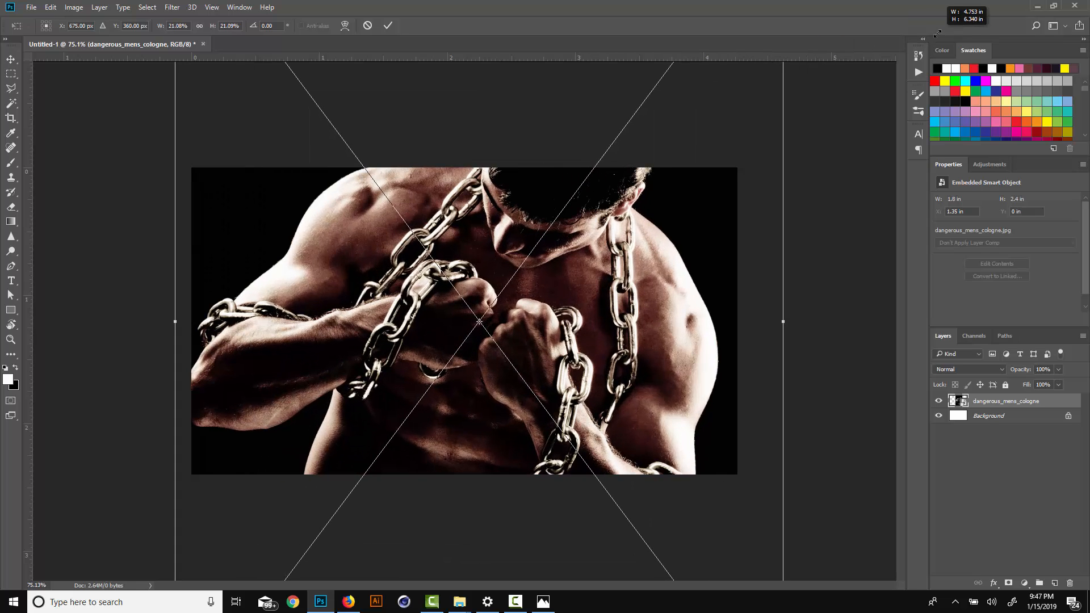
pyautogui.press('Return')
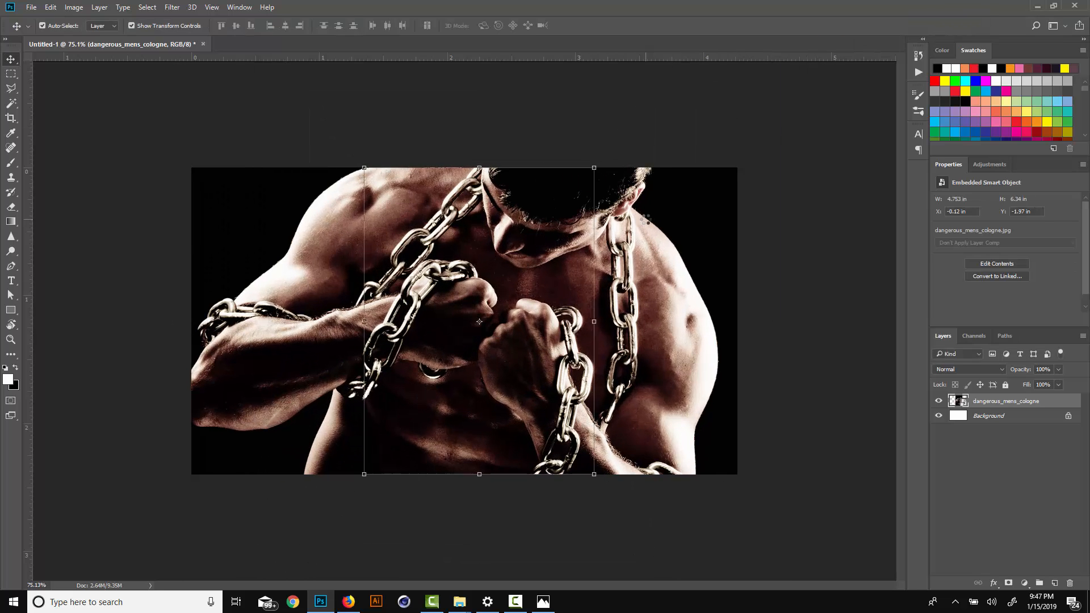
pyautogui.hotkey('ctrl', 'z')
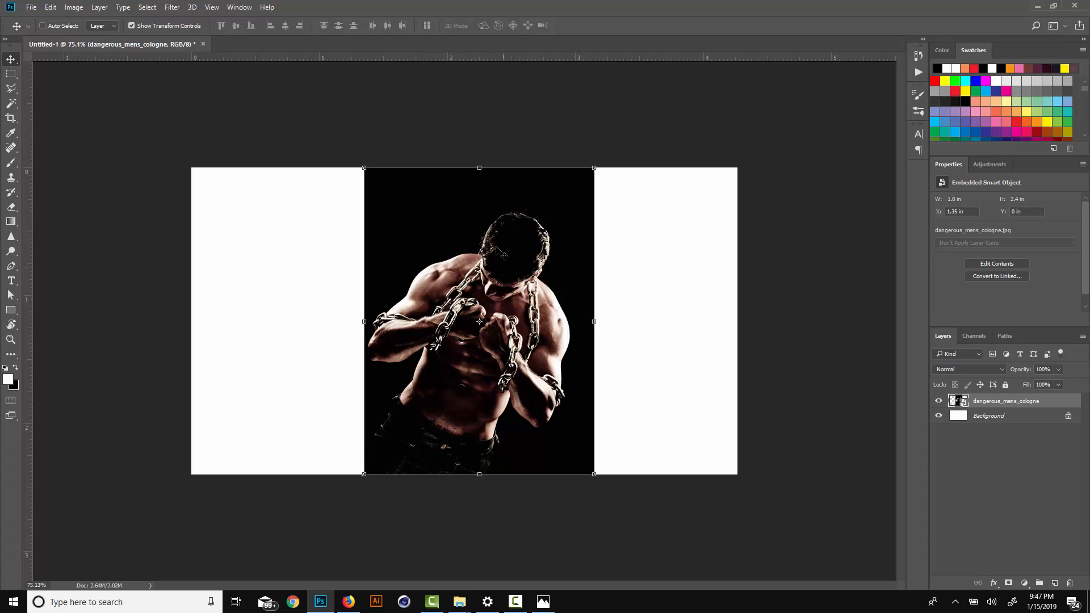
# Add a Solid Color fill layer above Background, using the near-black #020202 sampled from the placed image's dark backdrop.
pyautogui.click(1003, 416)
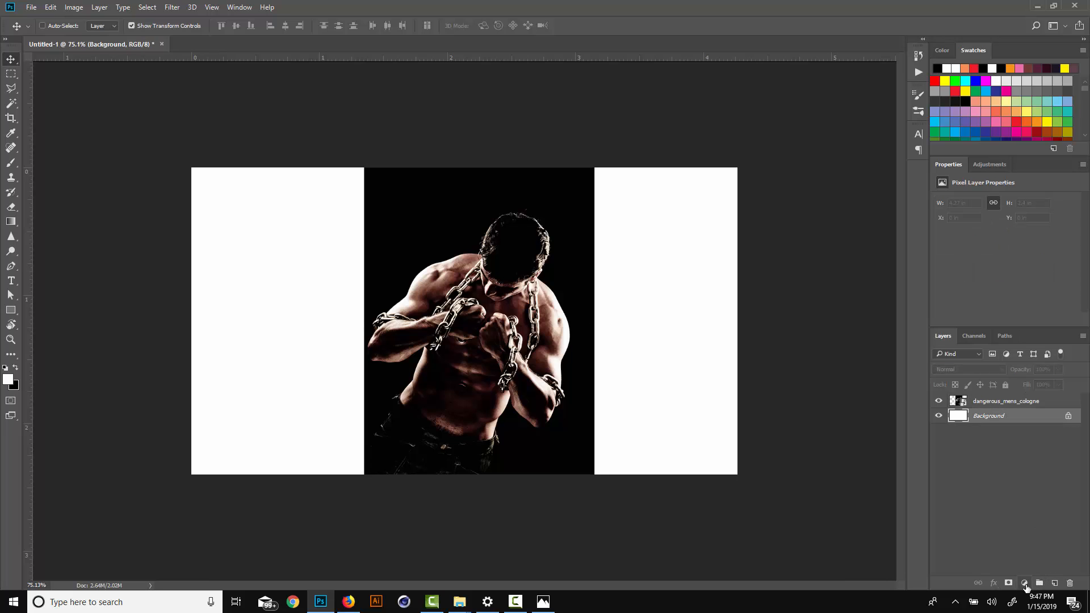
pyautogui.click(1025, 583)
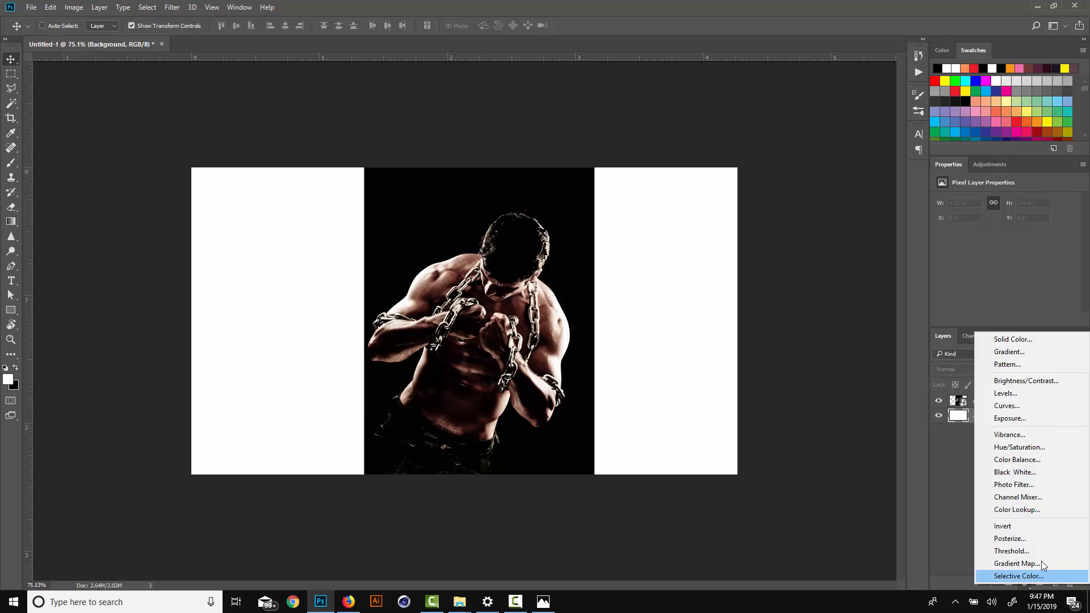
pyautogui.click(1039, 342)
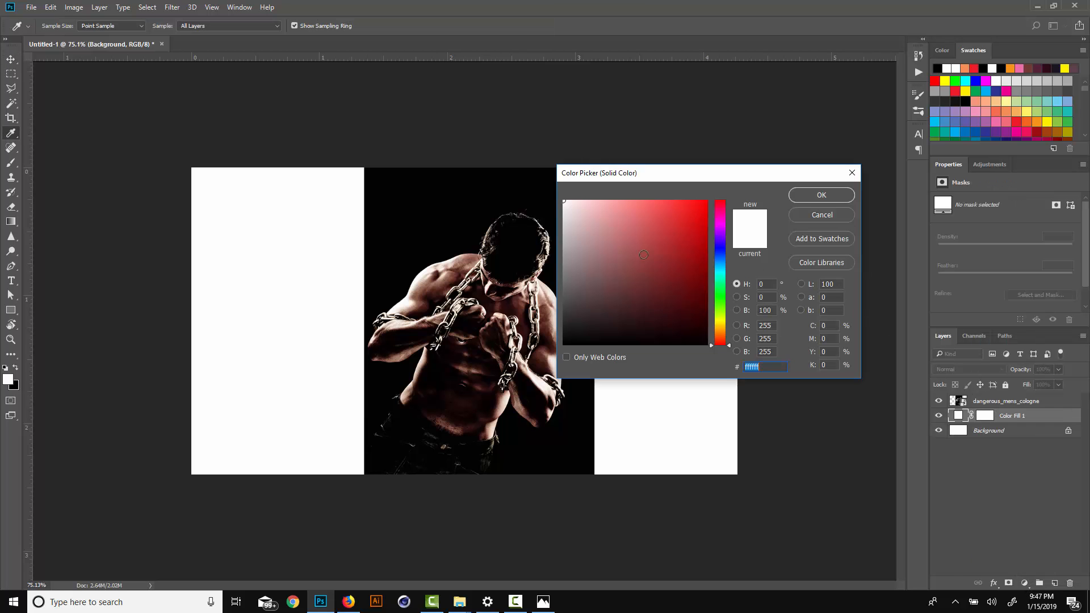
pyautogui.moveTo(632, 176); pyautogui.dragTo(661, 176)
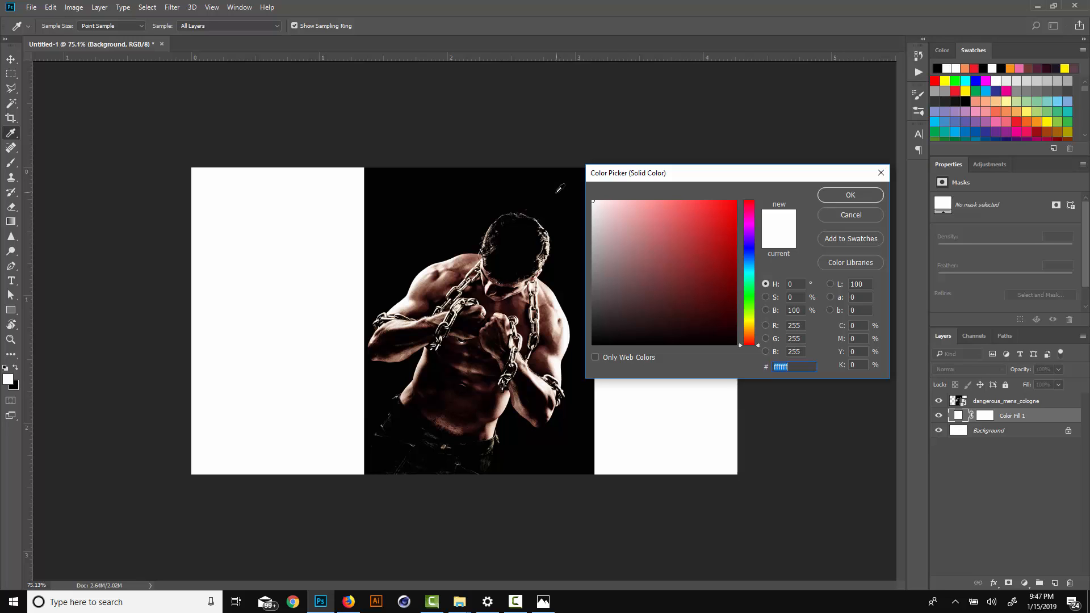
pyautogui.click(448, 182)
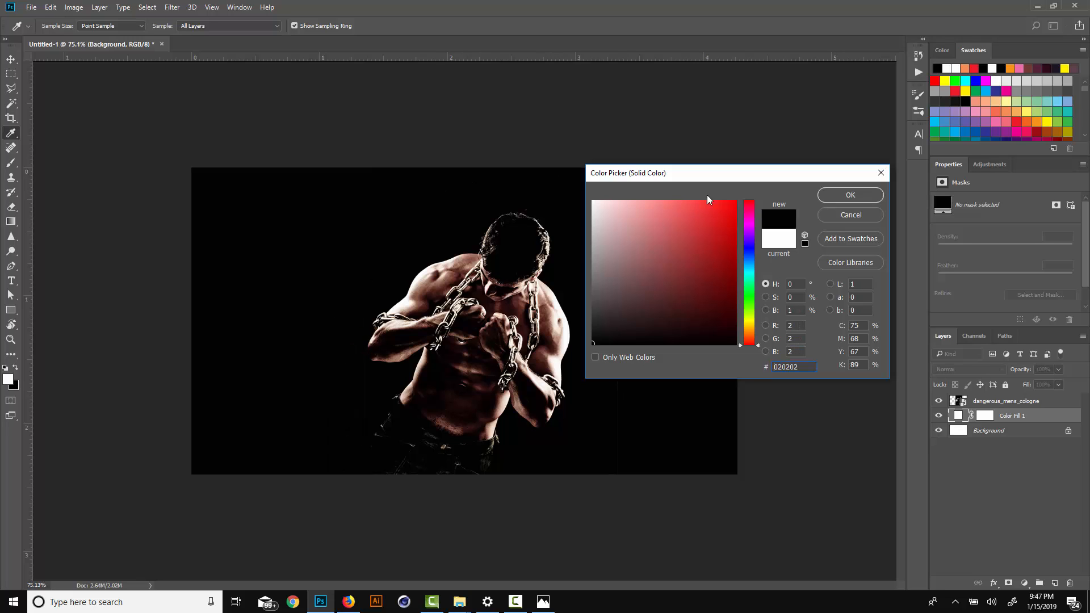
pyautogui.click(838, 196)
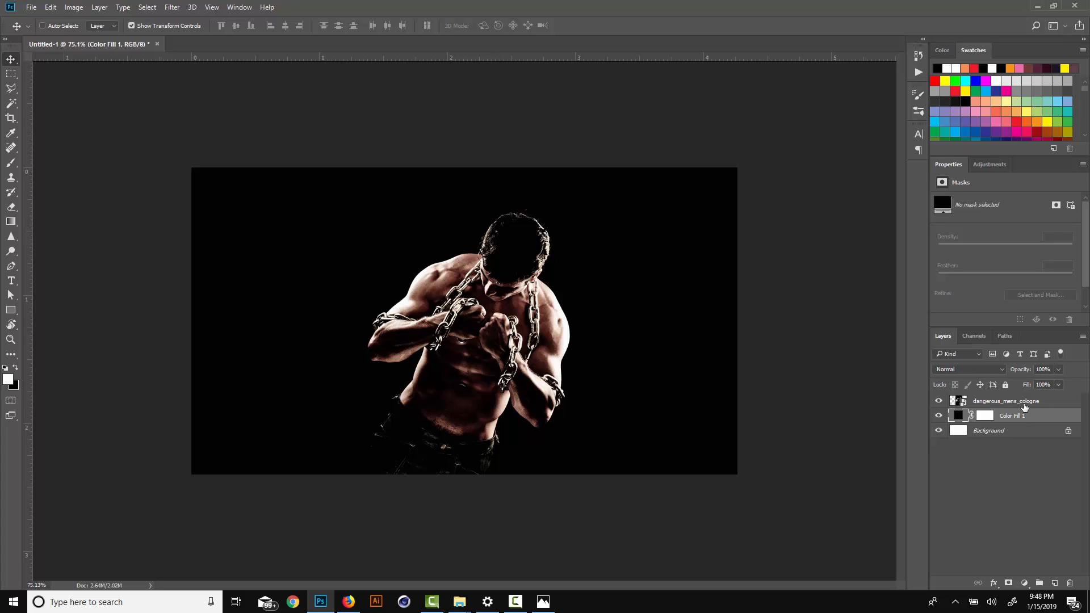
# Delete the dangerous_mens_cologne layer and the black color fill layer, leaving only the Background.
pyautogui.click(1026, 406)
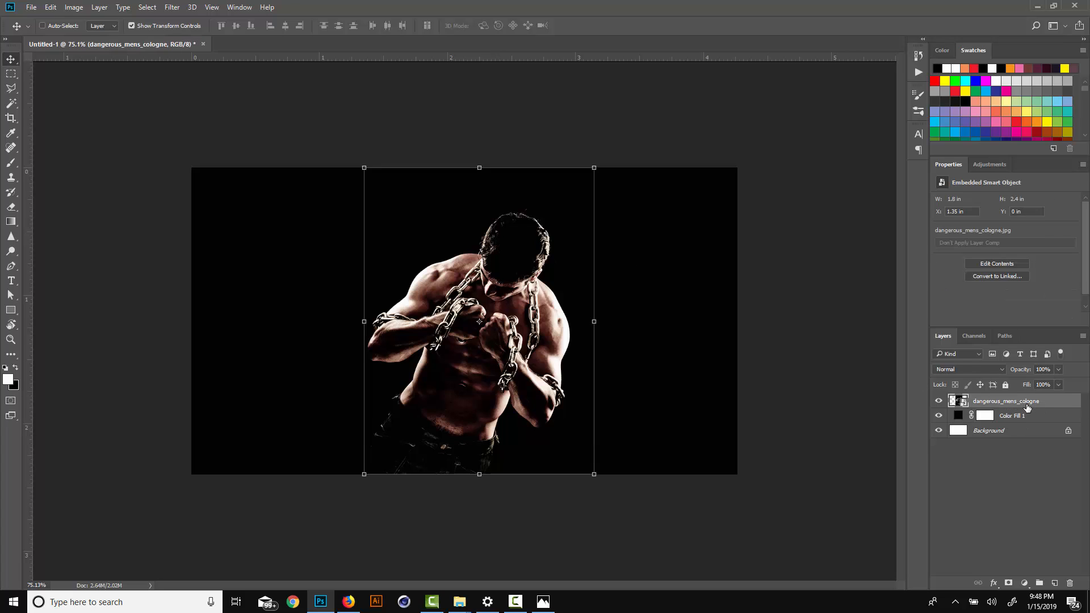
pyautogui.press('Delete')
pyautogui.press('Delete')
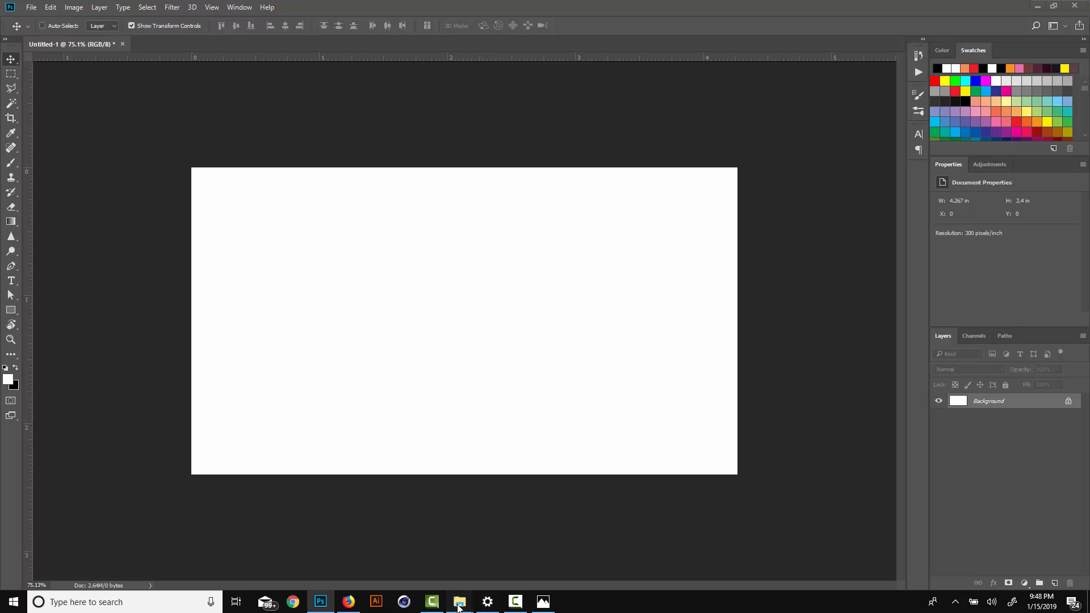
# Switch to File Explorer, place the corn field image AdobeStock_61004739 into the Photoshop document, and move it near the canvas centre.
pyautogui.moveTo(460, 602)
pyautogui.click(570, 556)
pyautogui.scroll(-3, 661, 446)
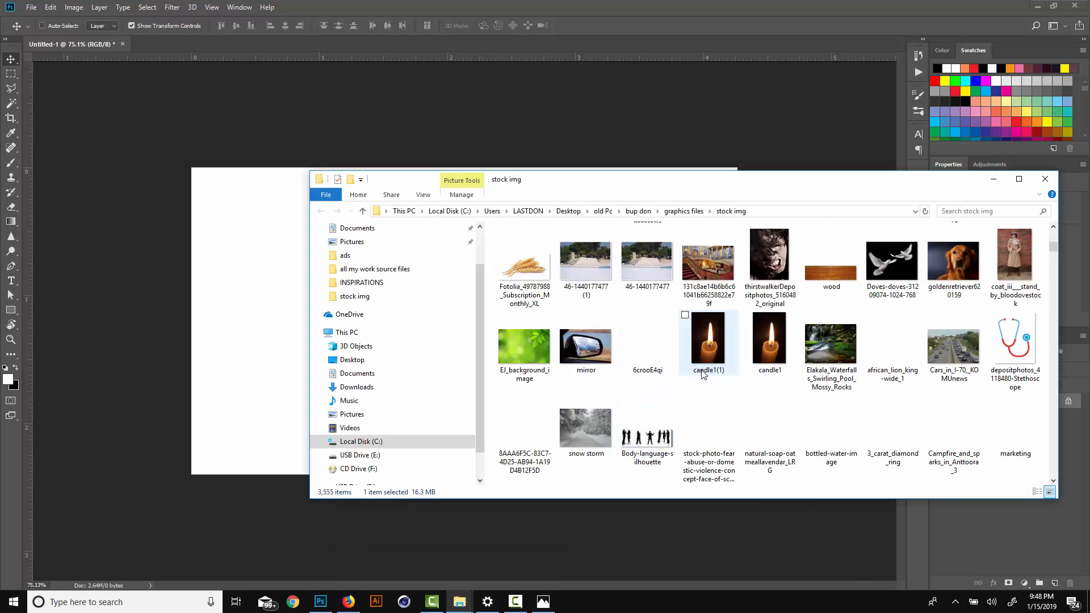
pyautogui.scroll(-3, 905, 330)
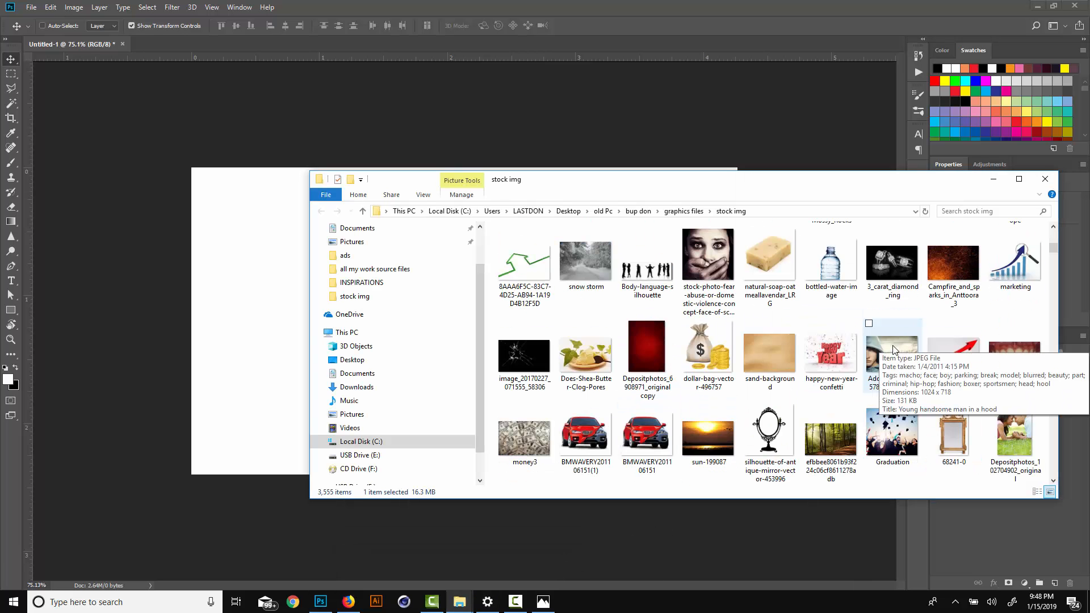
pyautogui.scroll(-3, 896, 349)
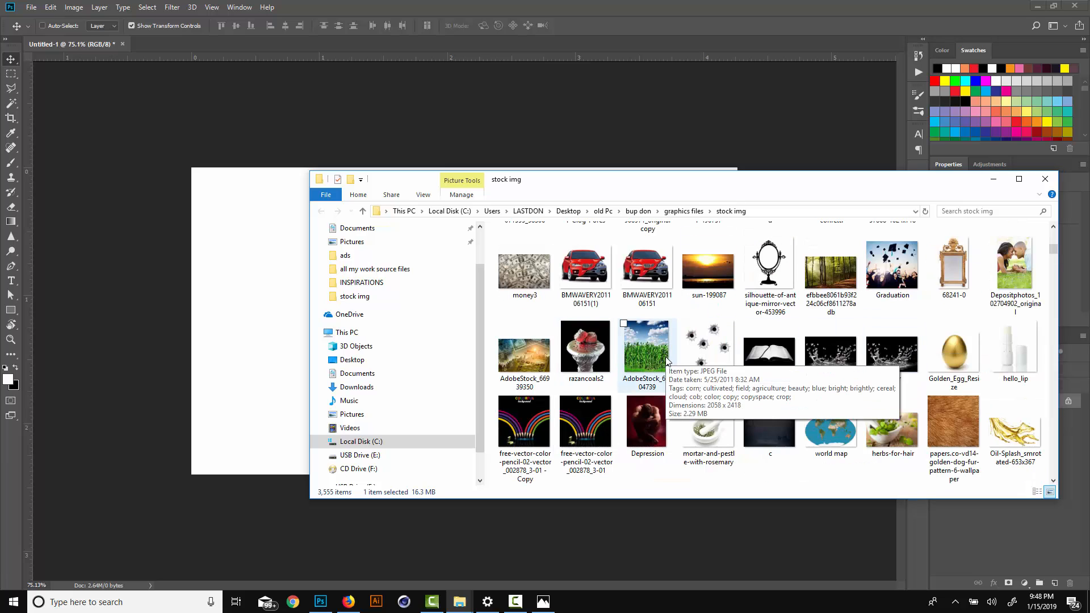
pyautogui.moveTo(666, 360); pyautogui.dragTo(276, 335)
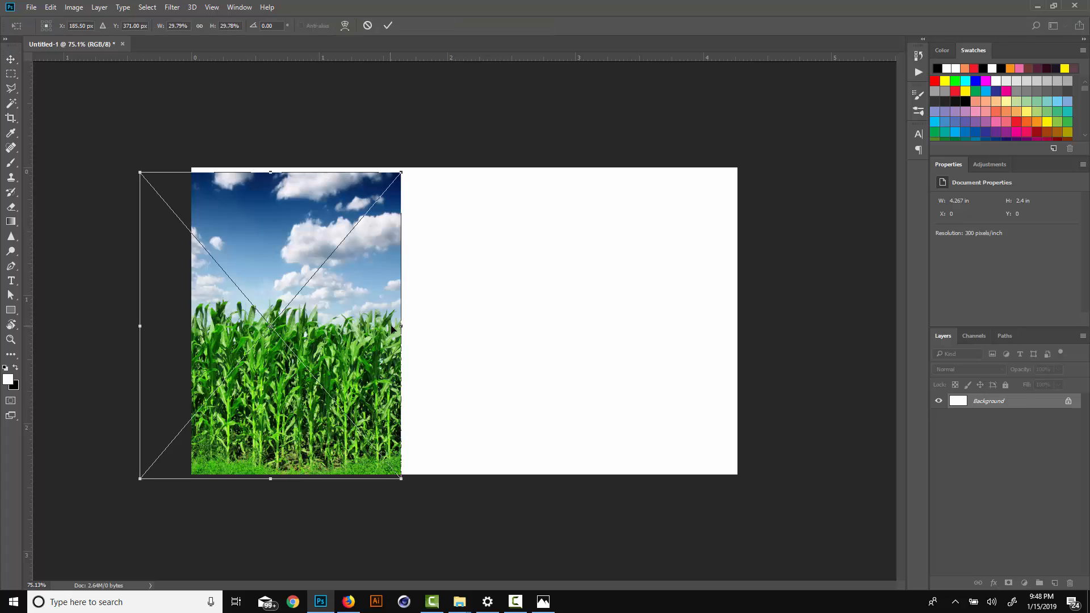
pyautogui.moveTo(391, 328); pyautogui.dragTo(579, 329)
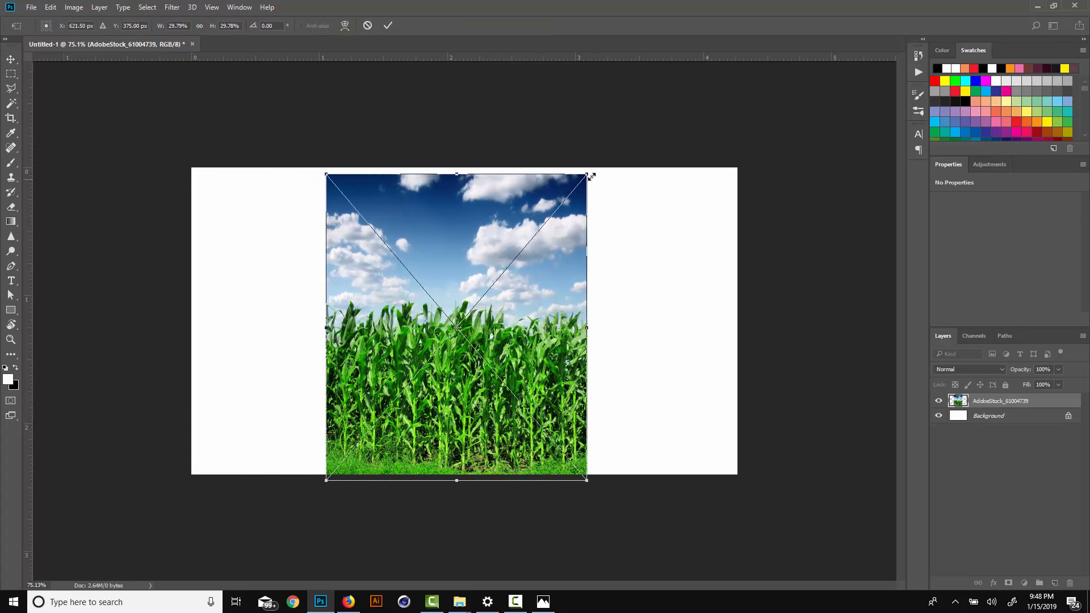
# Enlarge the corn field image about its centre to about 4.43 x 5.20 in to cover the canvas, and delete its layer.
pyautogui.moveTo(591, 177); pyautogui.dragTo(792, 38)
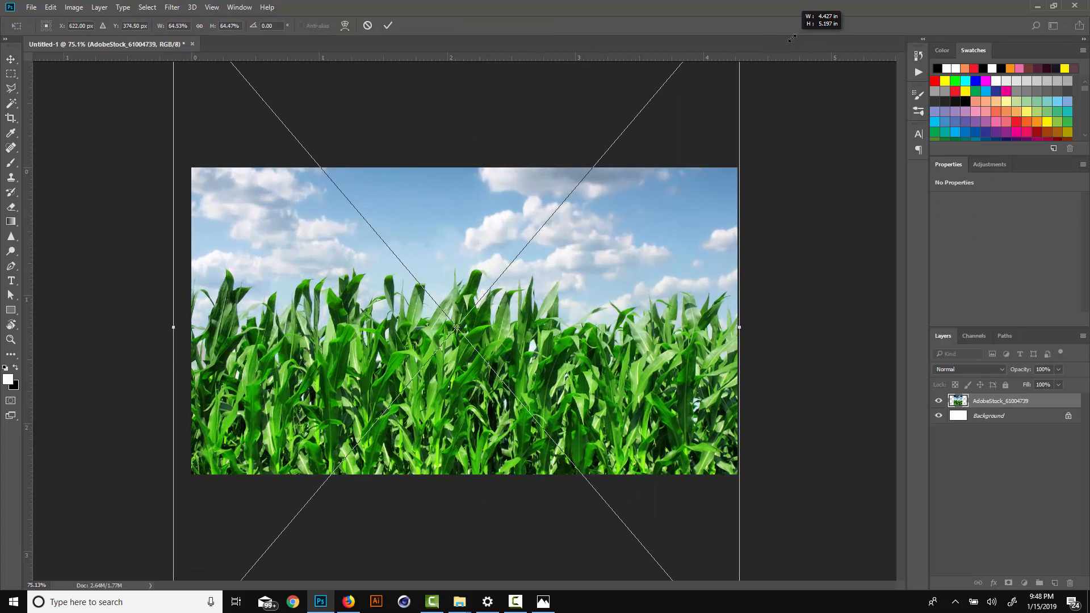
pyautogui.press('Return')
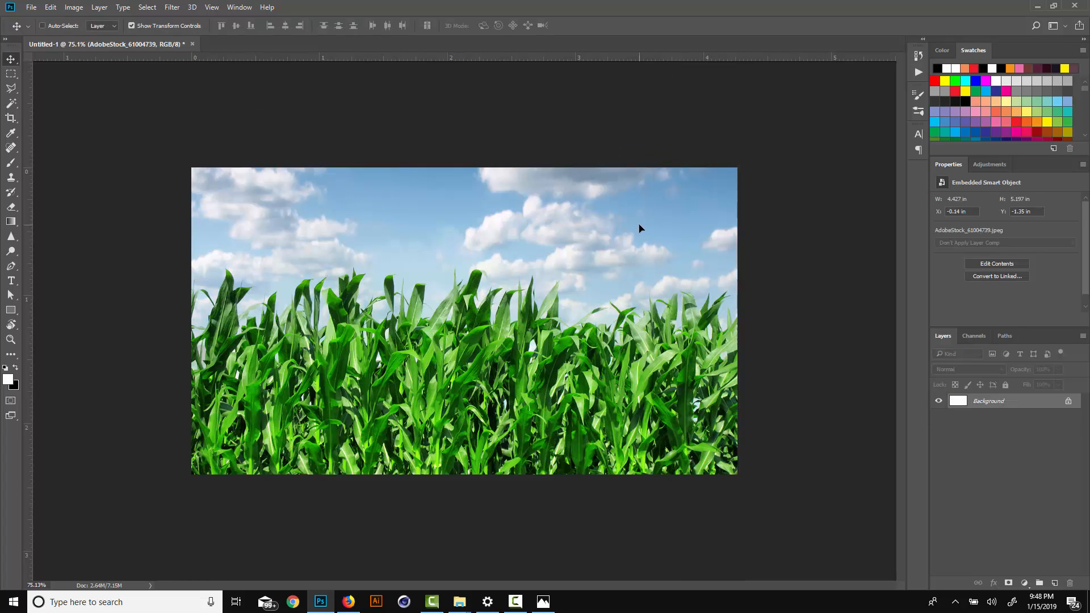
pyautogui.press('Delete')
# Switch to File Explorer, place the receptionist image into the Photoshop document, and enlarge it to about 3.81 x 2.54 in.
pyautogui.moveTo(457, 603)
pyautogui.click(520, 548)
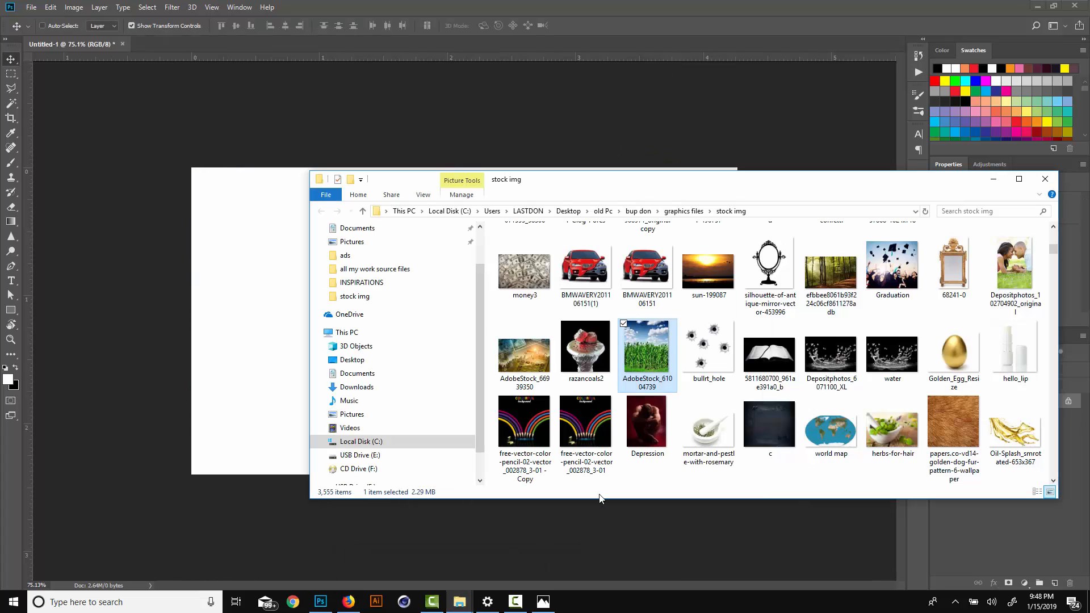
pyautogui.scroll(-3, 647, 397)
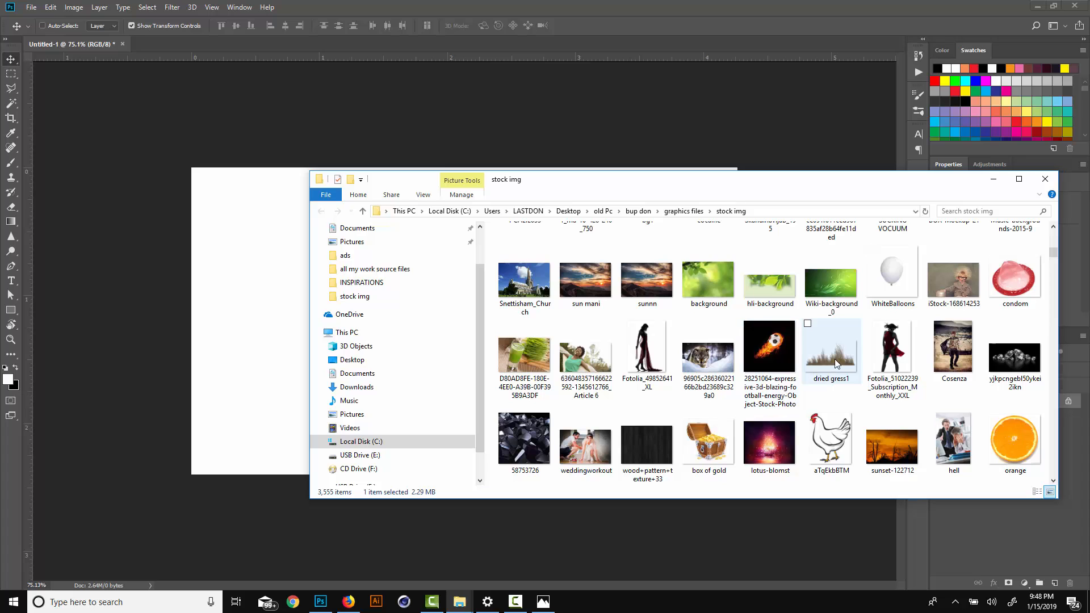
pyautogui.scroll(-3, 769, 386)
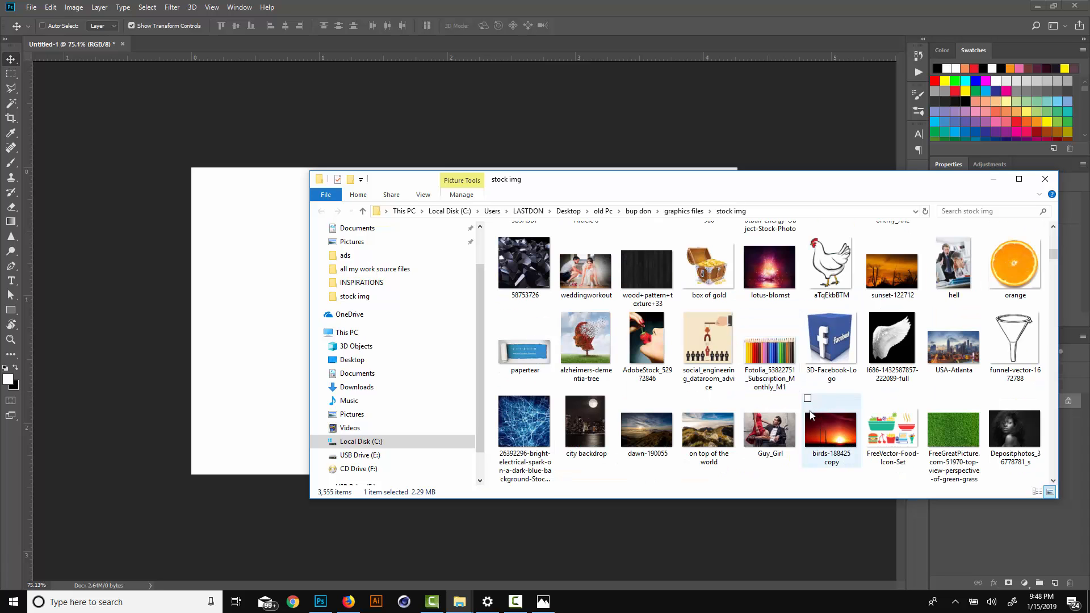
pyautogui.moveTo(767, 436); pyautogui.dragTo(720, 393)
pyautogui.scroll(-5, 777, 398)
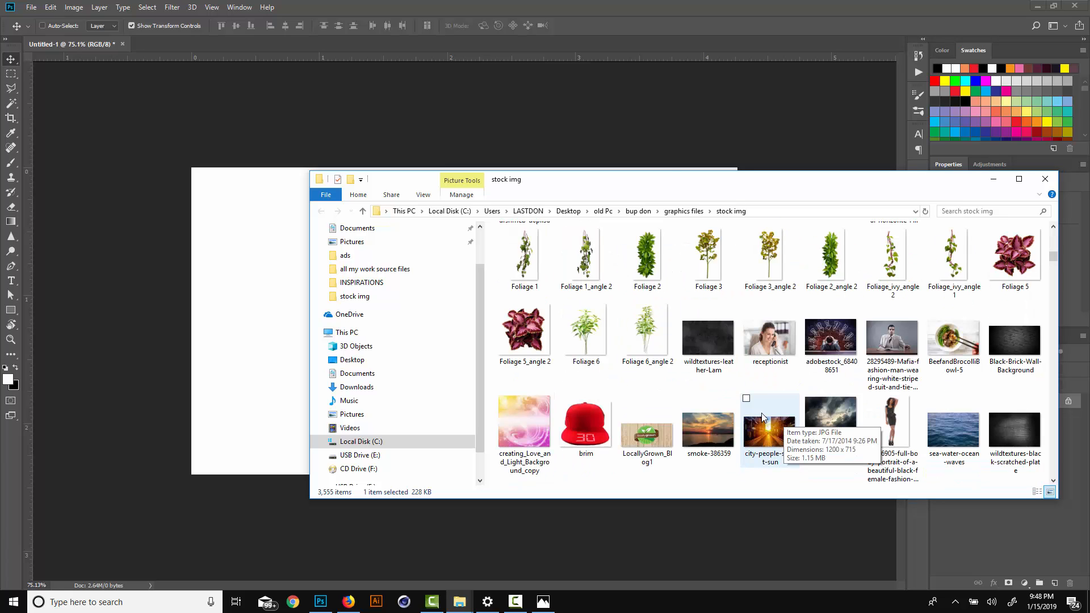
pyautogui.moveTo(781, 373); pyautogui.dragTo(573, 334)
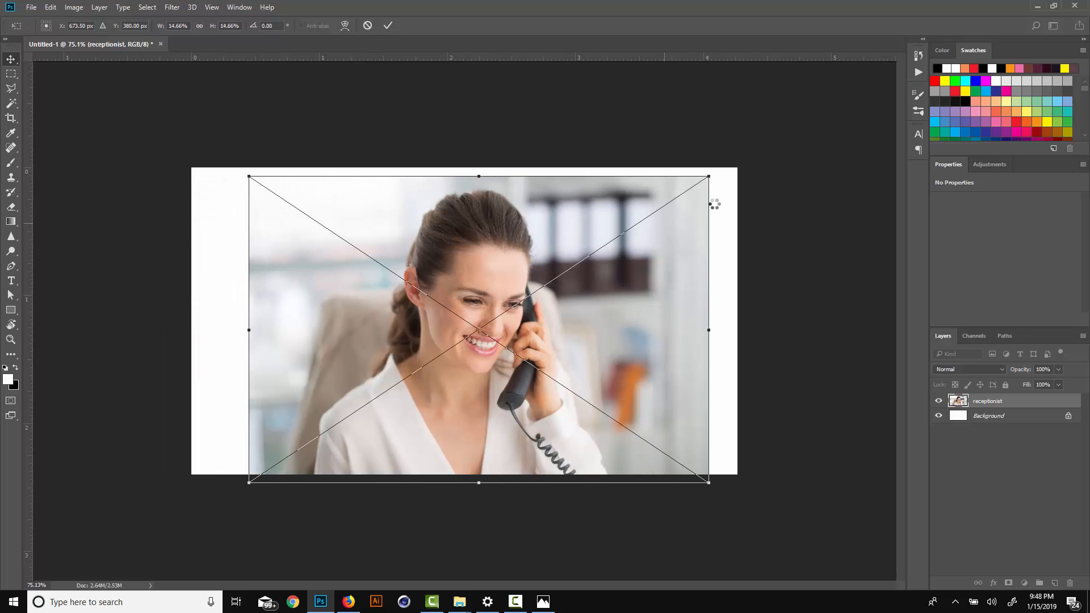
pyautogui.press('Return')
pyautogui.moveTo(706, 179)
pyautogui.mouseDown()
pyautogui.moveTo(733, 163)
pyautogui.moveTo(719, 171)
pyautogui.mouseUp()
pyautogui.press('Return')
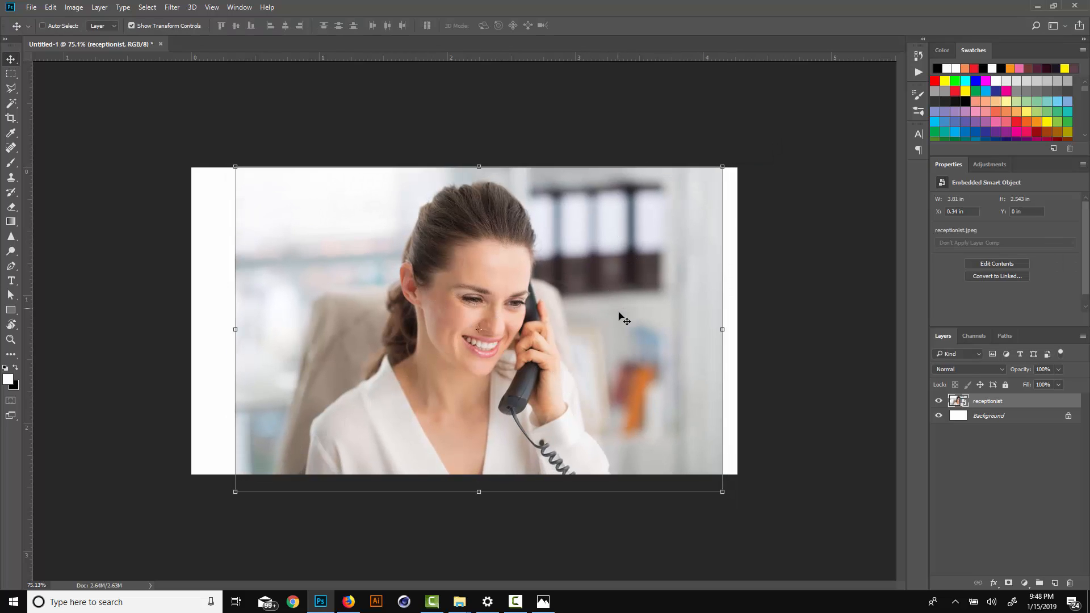
# Centre the receptionist layer horizontally on the canvas by aligning it to a full-canvas selection, and clear the selection.
pyautogui.moveTo(619, 313); pyautogui.dragTo(613, 315)
pyautogui.press('ctrl')
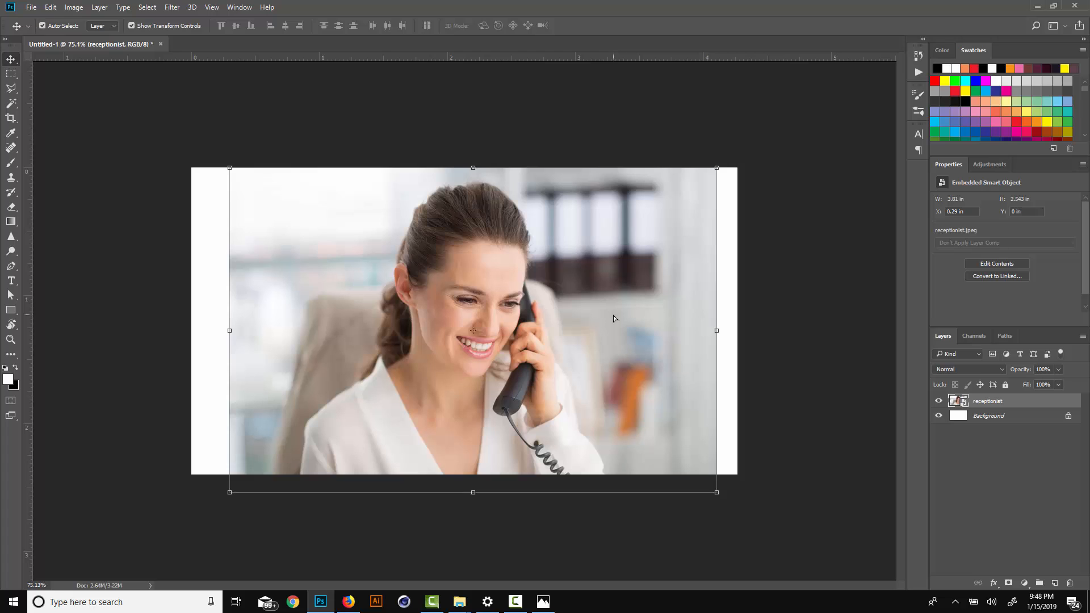
pyautogui.hotkey('ctrl', 'a')
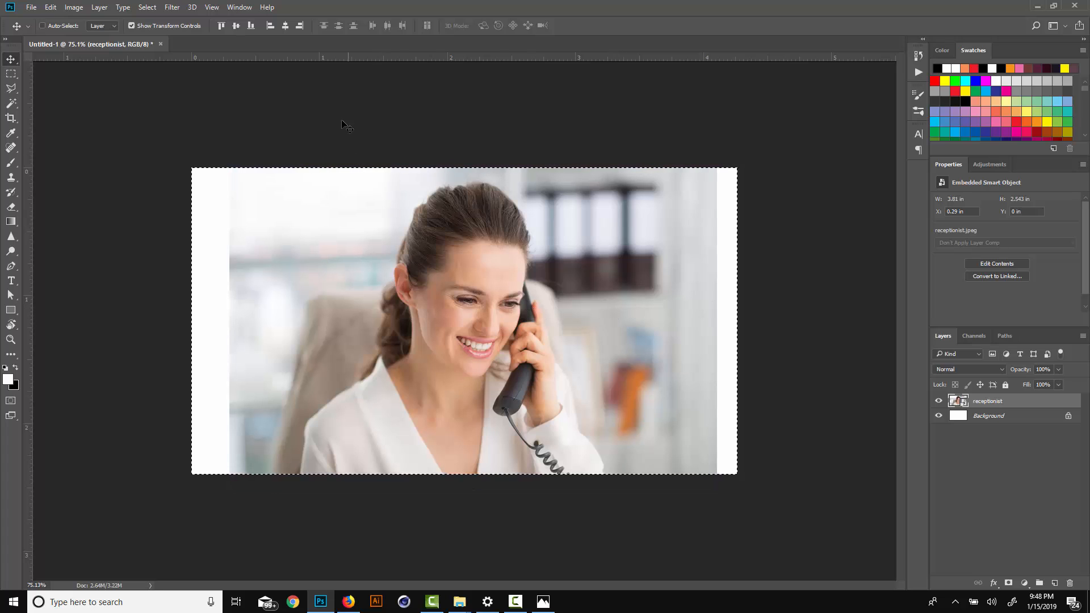
pyautogui.click(285, 28)
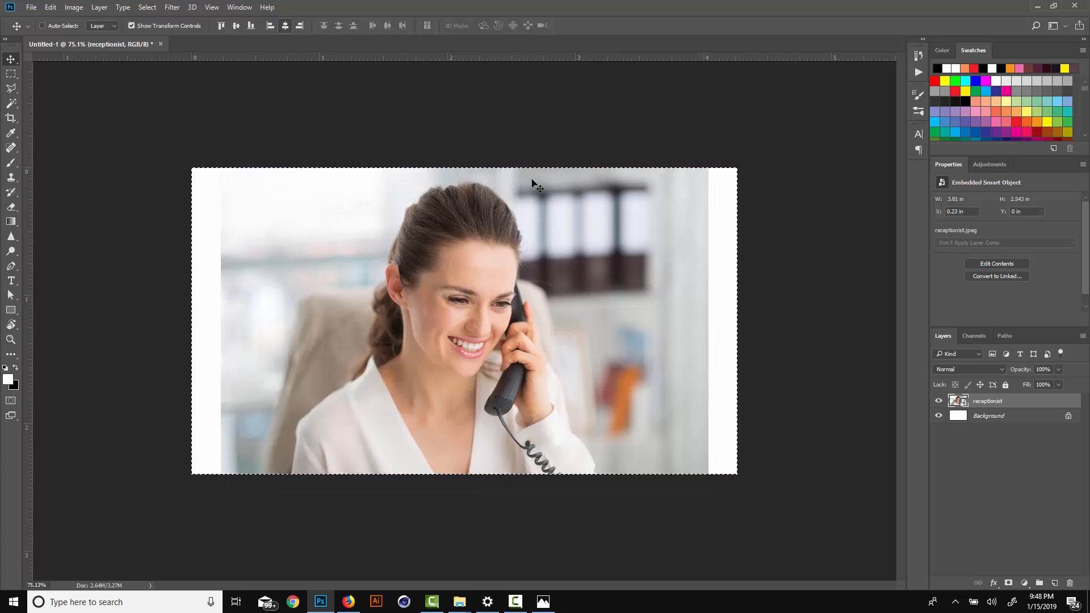
pyautogui.press('ctrl')
pyautogui.hotkey('ctrl', 'd')
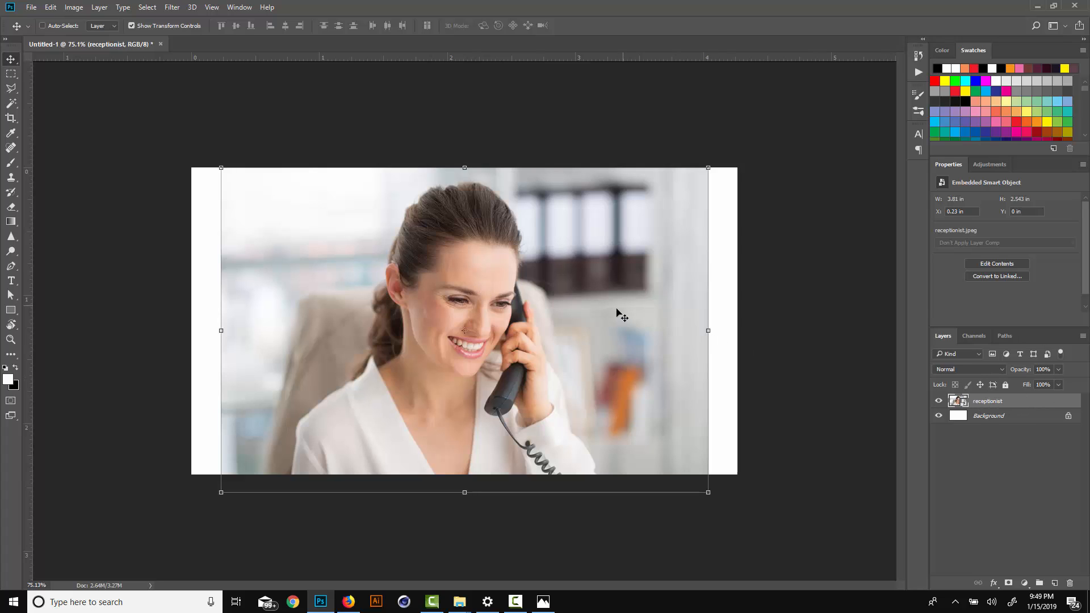
# Rasterize the receptionist layer and marquee-select a full-height strip over the photo's plain right edge.
pyautogui.rightClick(1022, 407)
pyautogui.click(860, 256)
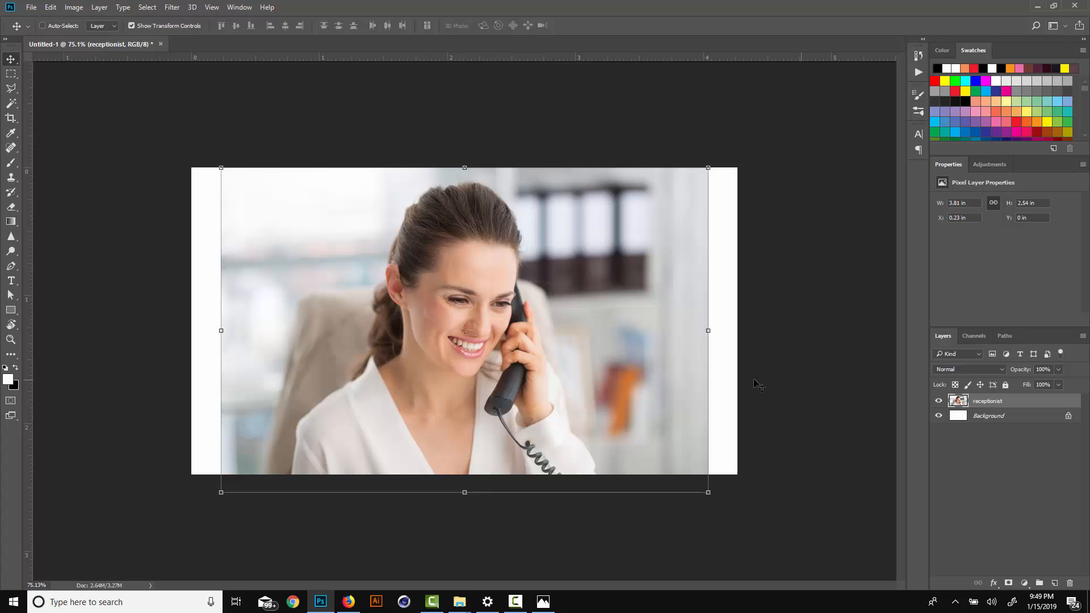
pyautogui.click(16, 78)
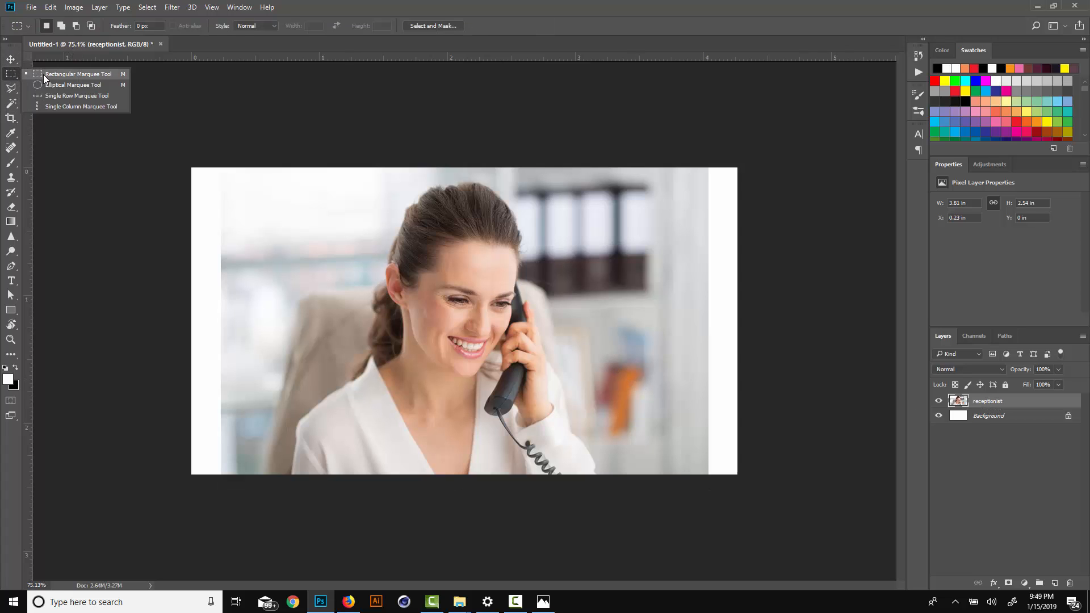
pyautogui.click(43, 73)
pyautogui.moveTo(665, 157); pyautogui.dragTo(718, 495)
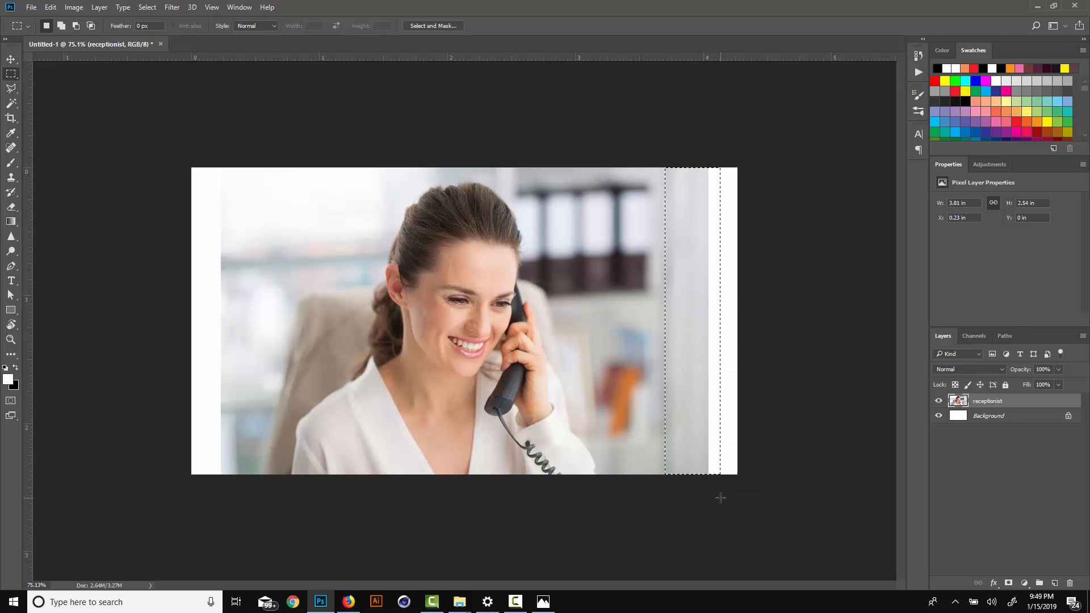
# Stretch the selected strip with Content-Aware Scale until it reaches the canvas's right edge.
pyautogui.click(50, 8)
pyautogui.moveTo(142, 250)
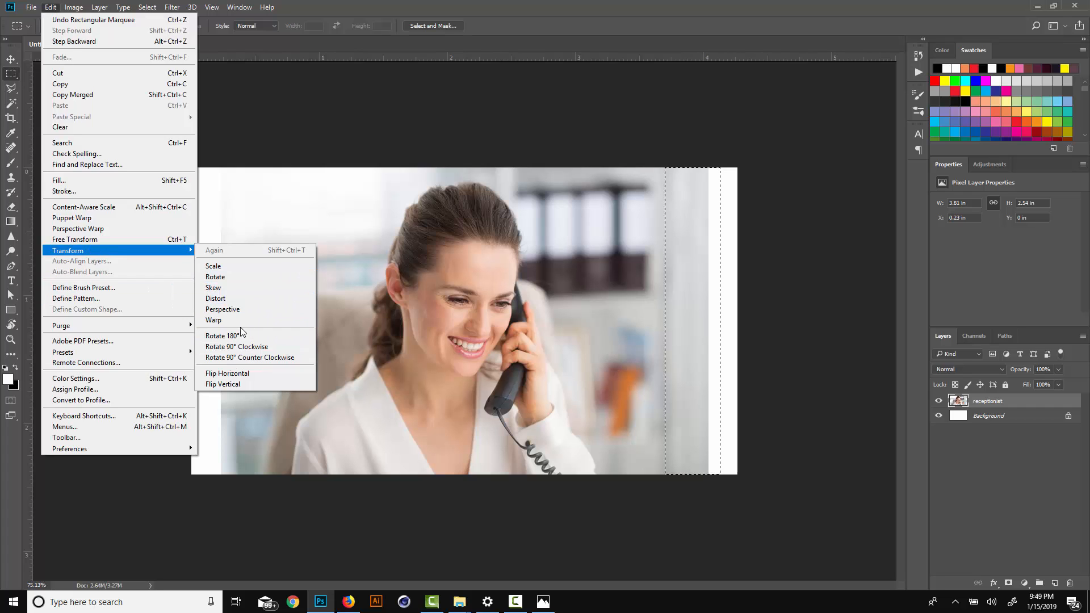
pyautogui.click(55, 11)
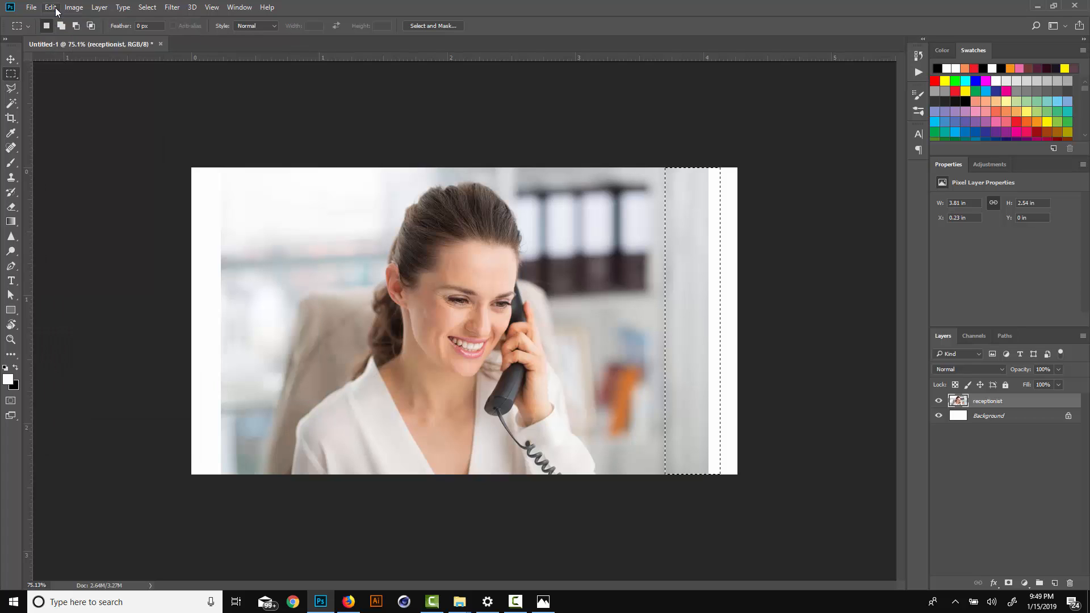
pyautogui.click(56, 11)
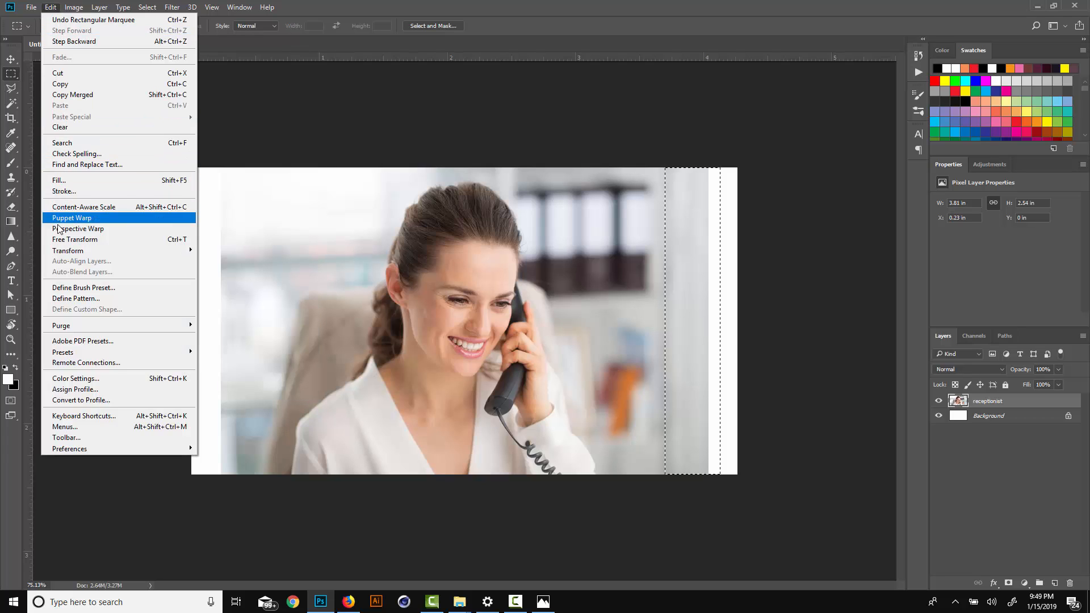
pyautogui.click(89, 208)
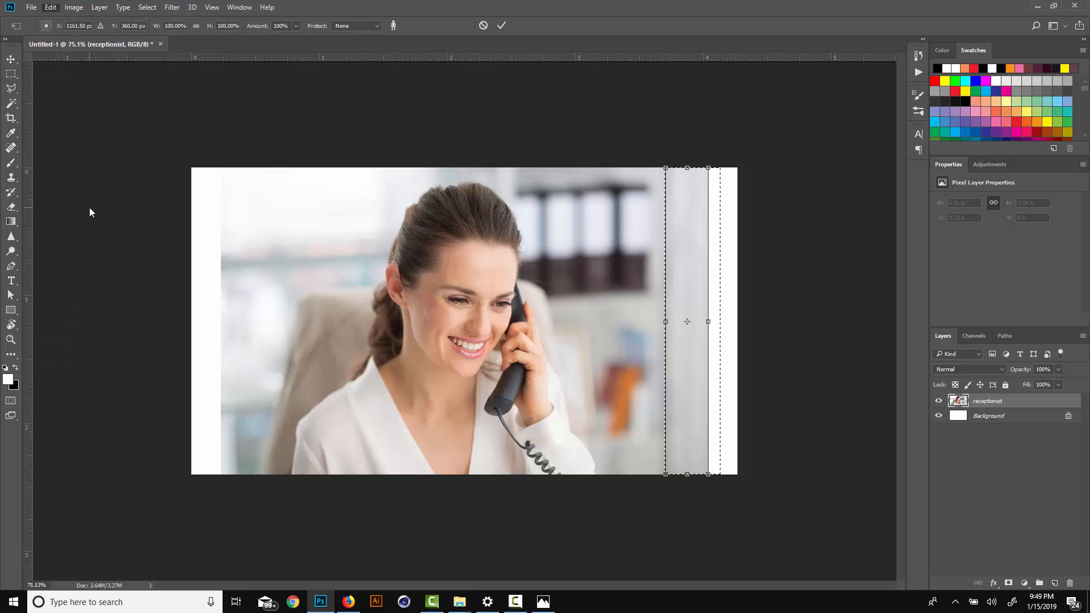
pyautogui.moveTo(709, 324); pyautogui.dragTo(738, 320)
pyautogui.press('Return')
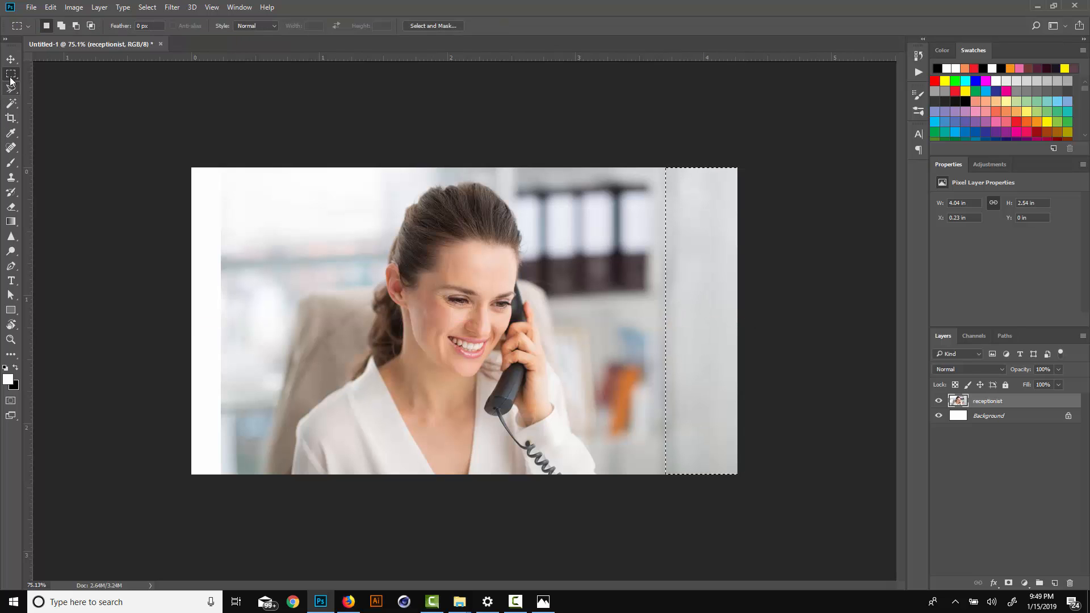
# Select the canvas's left-edge strip, stretch it outward with Content-Aware Scale to about 210.53% width, and clear the selection.
pyautogui.moveTo(191, 167); pyautogui.dragTo(261, 474)
pyautogui.click(51, 7)
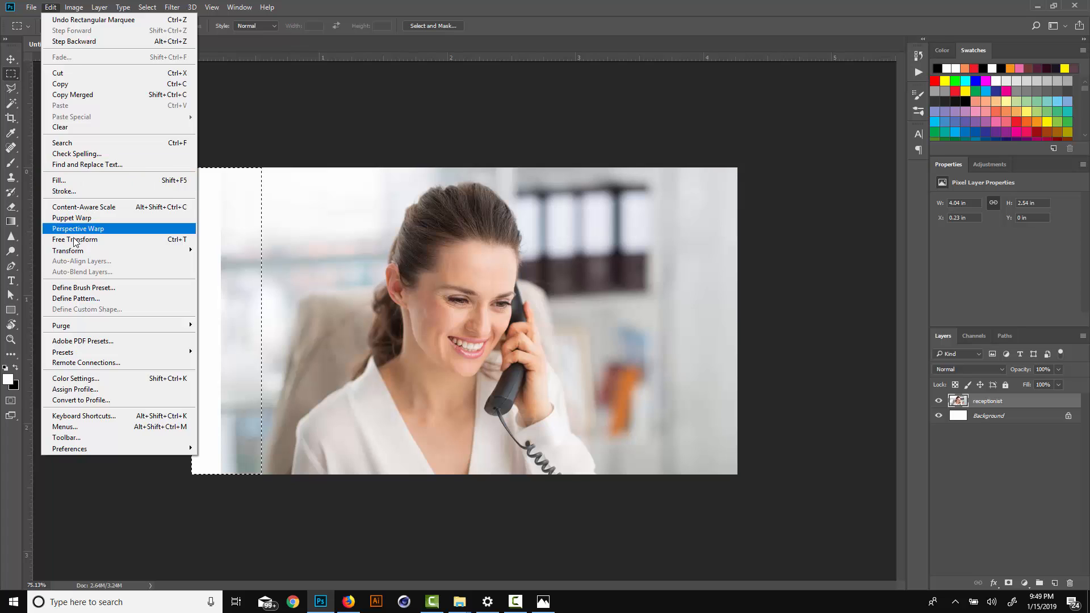
pyautogui.click(93, 208)
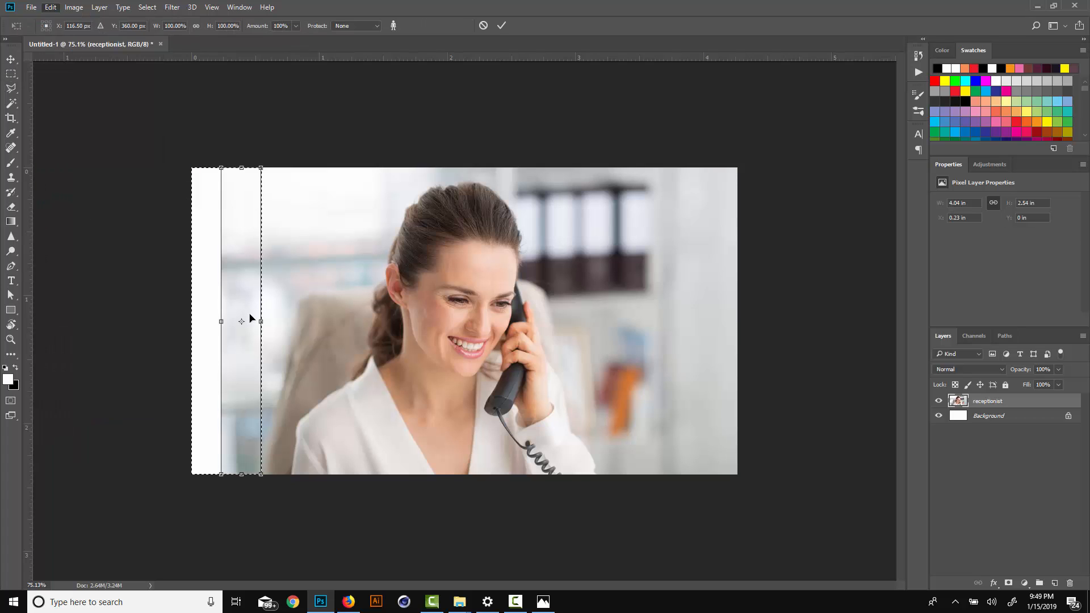
pyautogui.moveTo(192, 321); pyautogui.dragTo(180, 323)
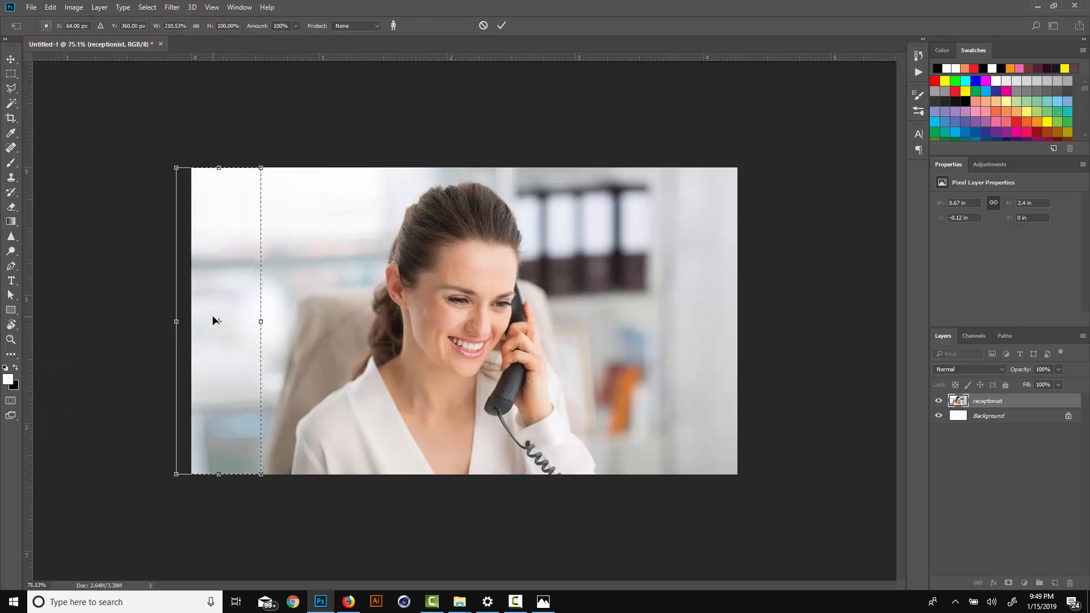
pyautogui.press('Return')
pyautogui.hotkey('ctrl', 'd')
# Delete the receptionist layer, leaving only the Background.
pyautogui.scroll(-4, 337, 237)
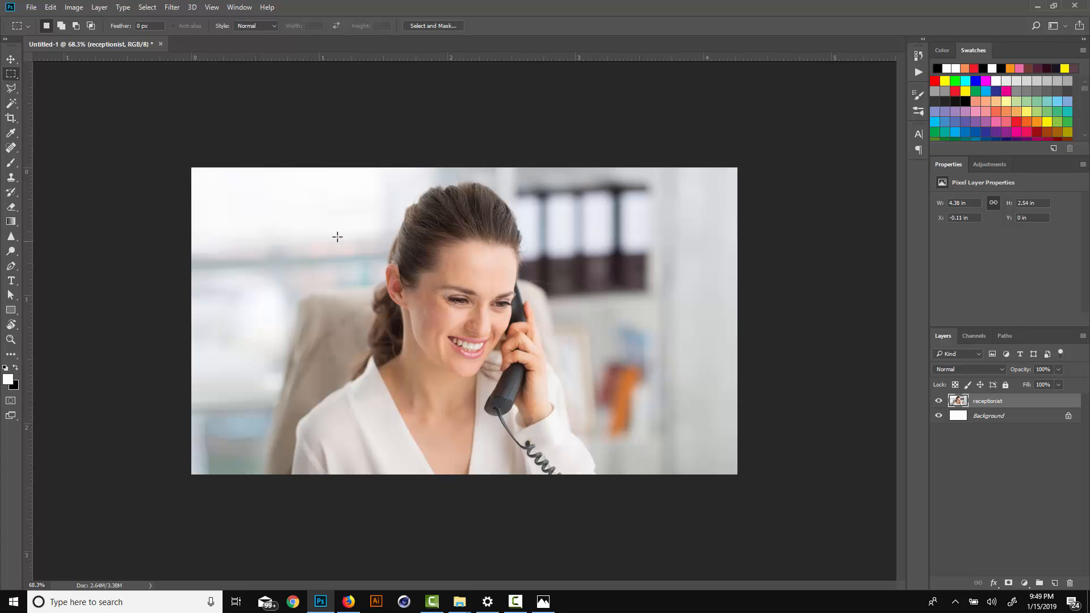
pyautogui.press('v')
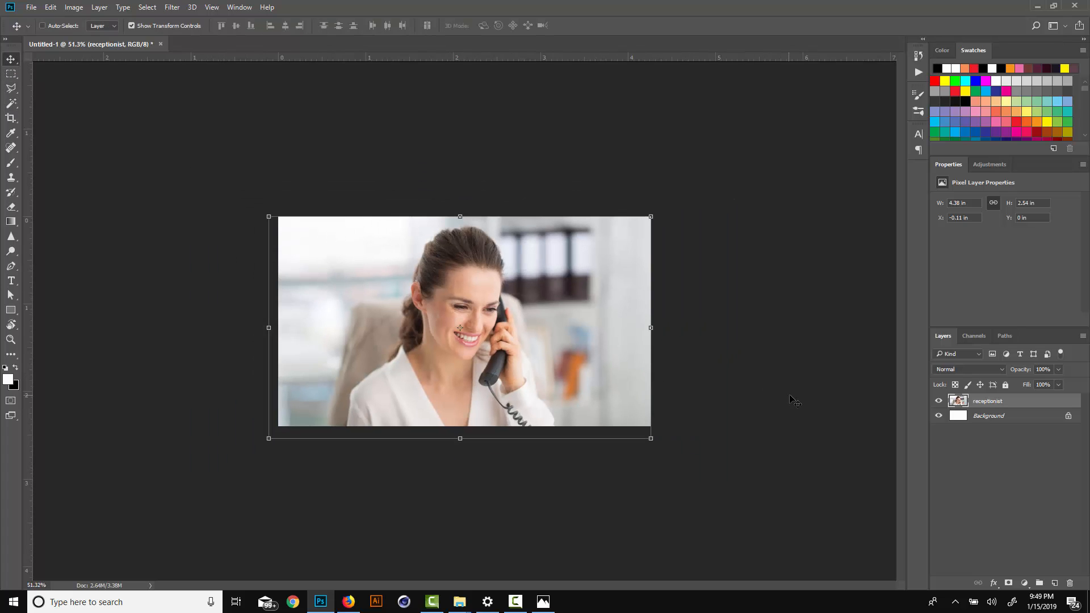
pyautogui.press('Delete')
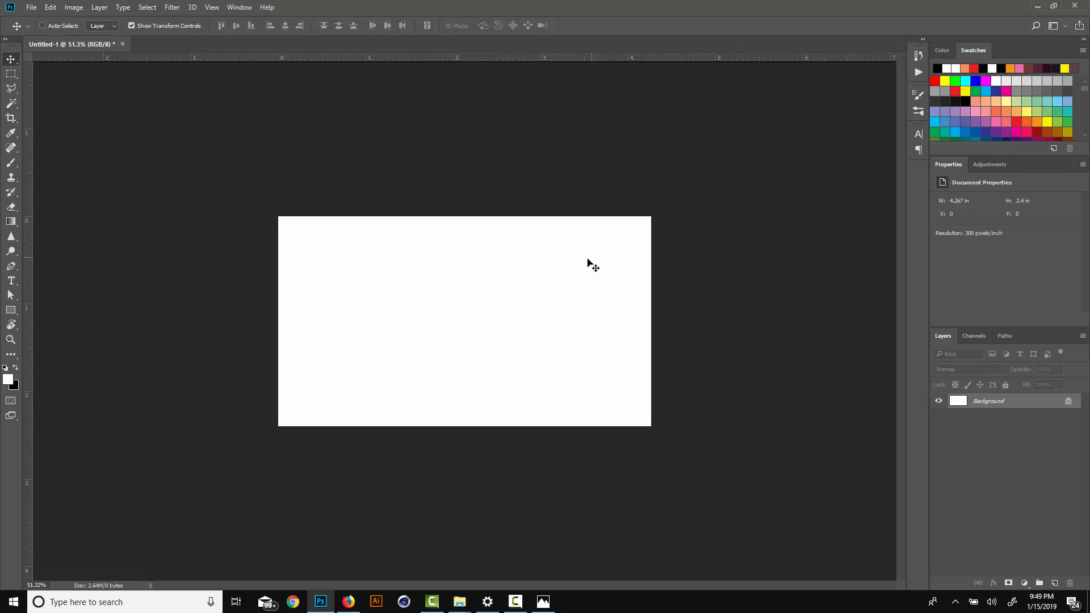
# Switch to File Explorer, place the 43Tr group image into the Photoshop document at about 2.18 x 2.92 in, and position it horizontally centred.
pyautogui.moveTo(459, 601)
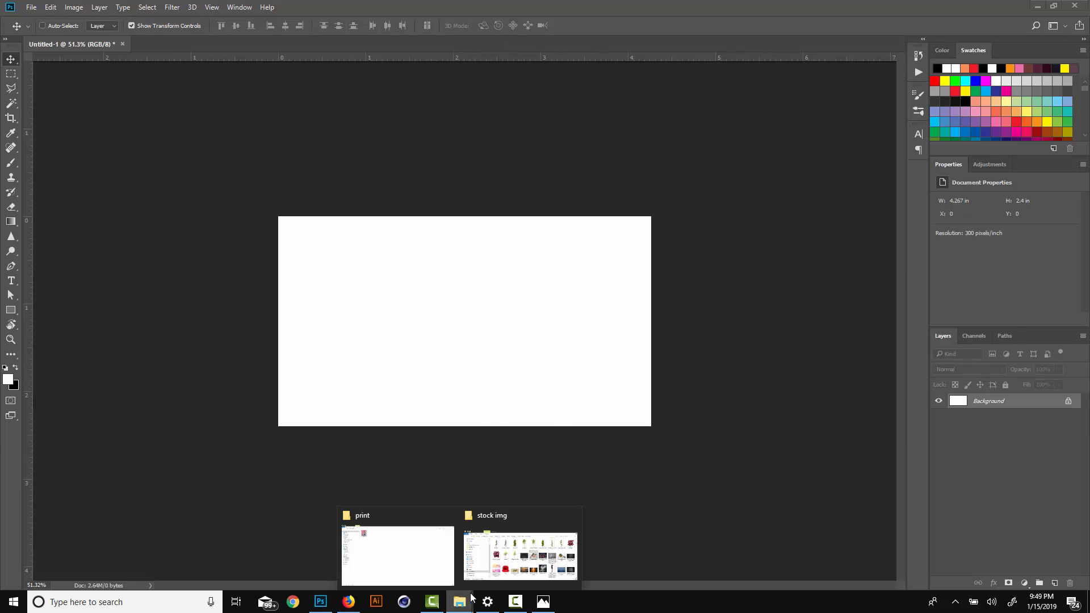
pyautogui.click(502, 570)
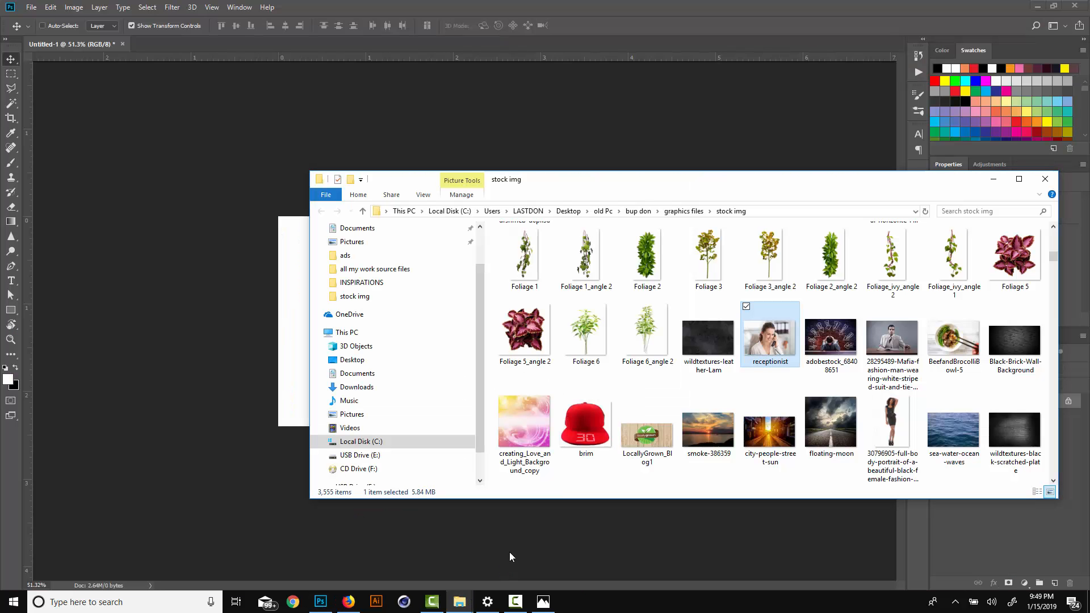
pyautogui.scroll(5, 894, 418)
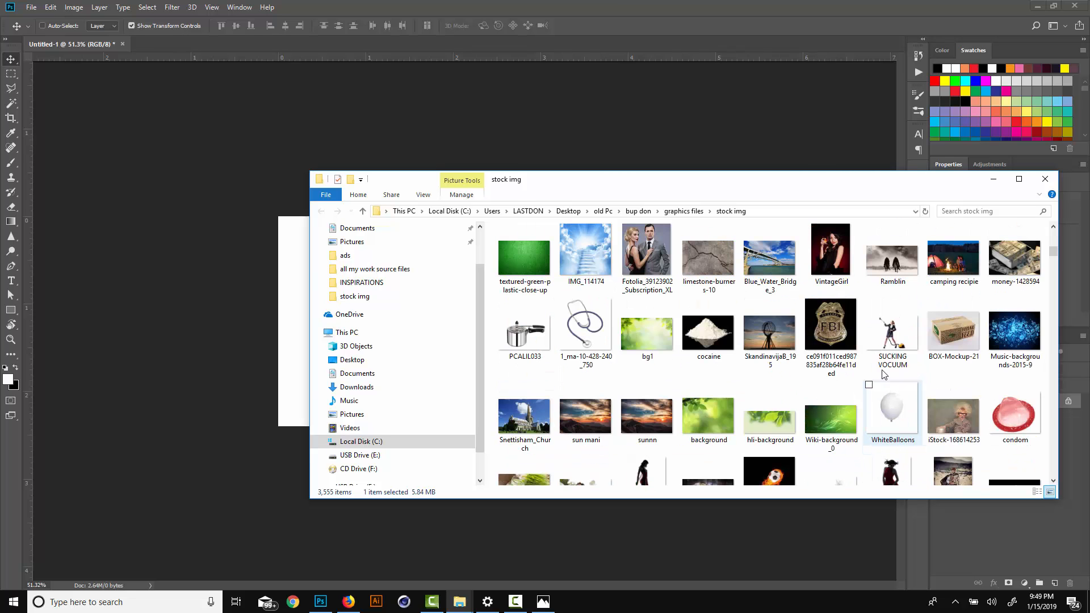
pyautogui.scroll(5, 739, 305)
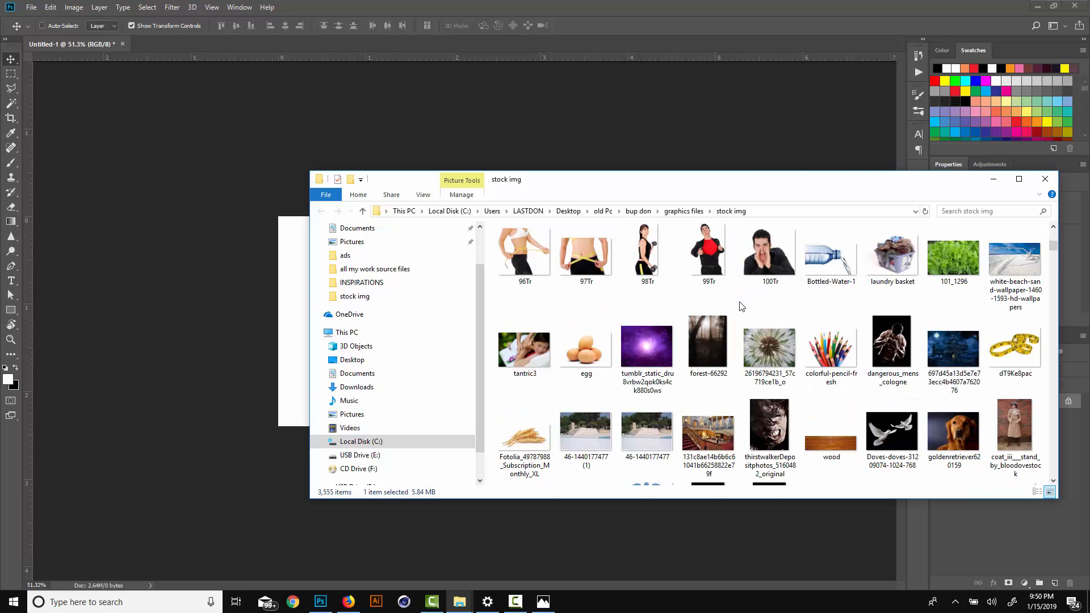
pyautogui.moveTo(526, 259); pyautogui.dragTo(490, 291)
pyautogui.moveTo(536, 202); pyautogui.dragTo(601, 224)
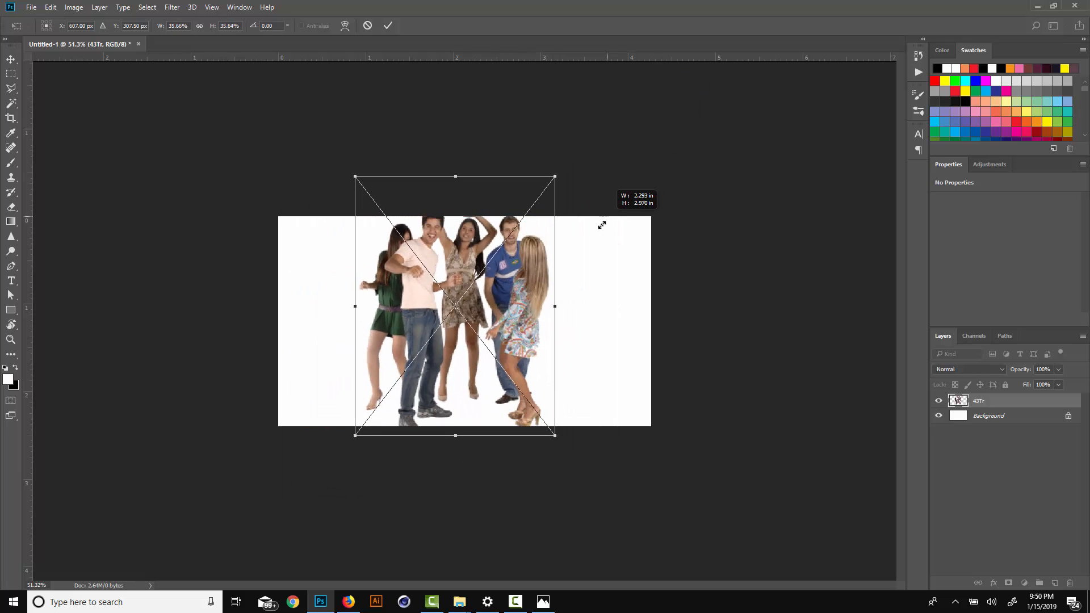
pyautogui.press('Return')
pyautogui.moveTo(504, 277); pyautogui.dragTo(522, 332)
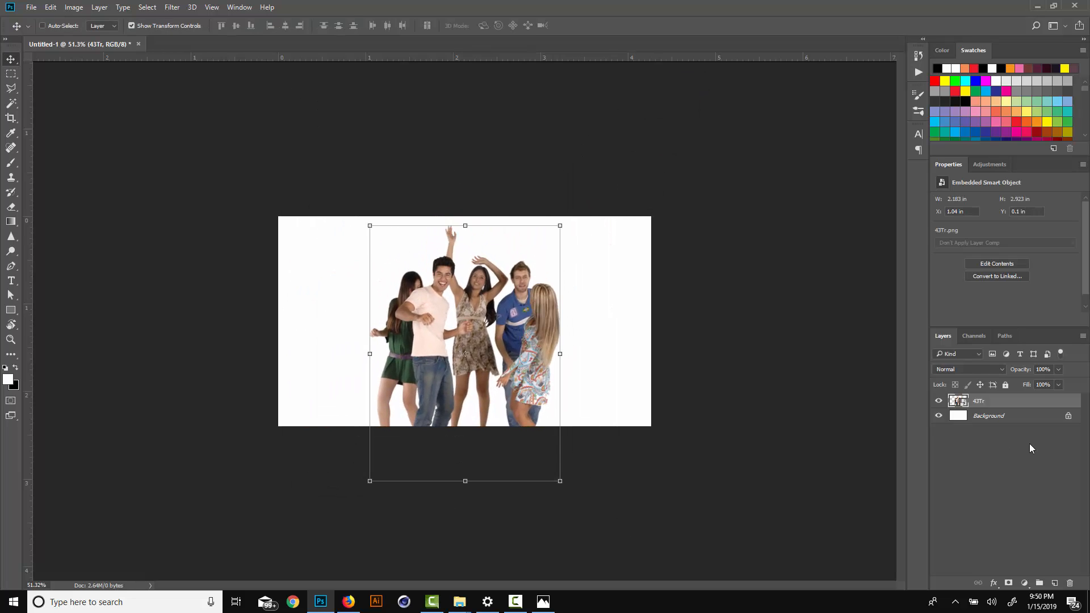
# Add a Solid Color fill layer in bright sky blue between the Background and the 43Tr layer.
pyautogui.click(1021, 423)
pyautogui.click(1024, 583)
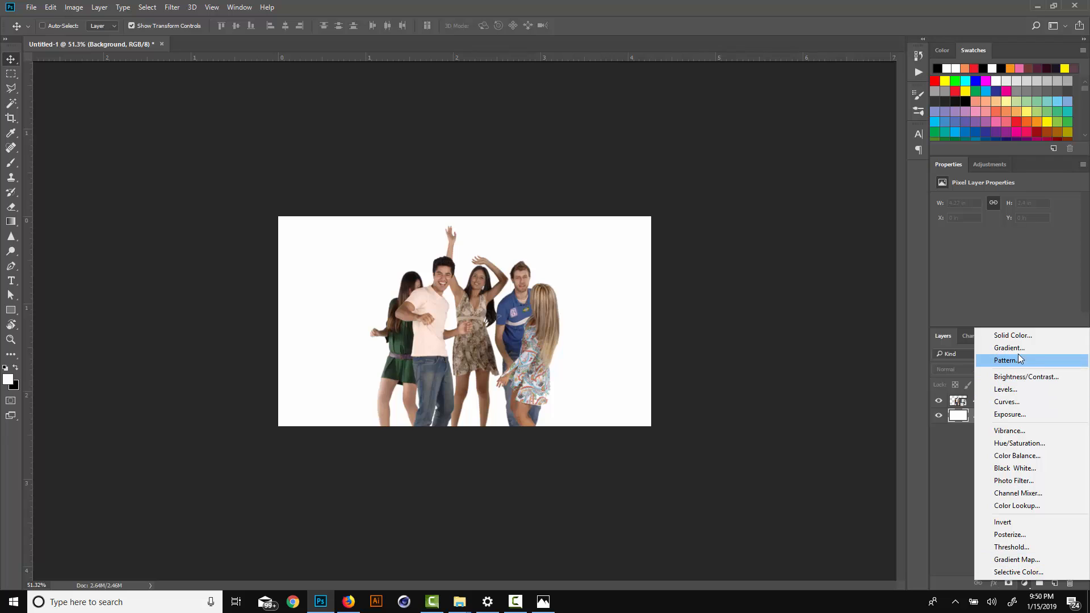
pyautogui.click(1012, 335)
pyautogui.click(669, 262)
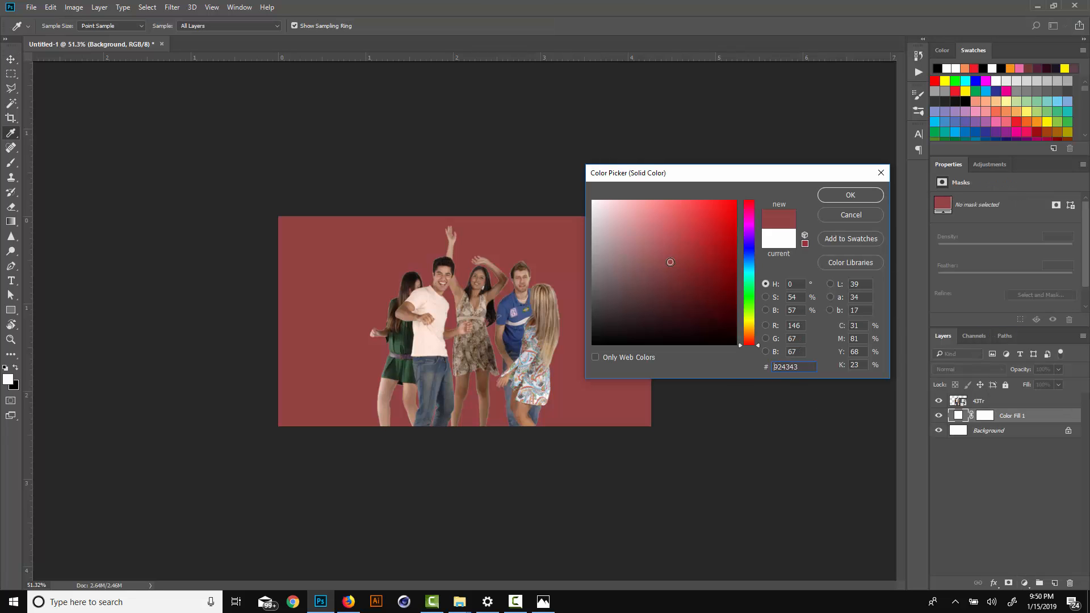
pyautogui.click(734, 221)
pyautogui.moveTo(748, 226); pyautogui.dragTo(745, 268)
pyautogui.click(669, 248)
pyautogui.click(692, 215)
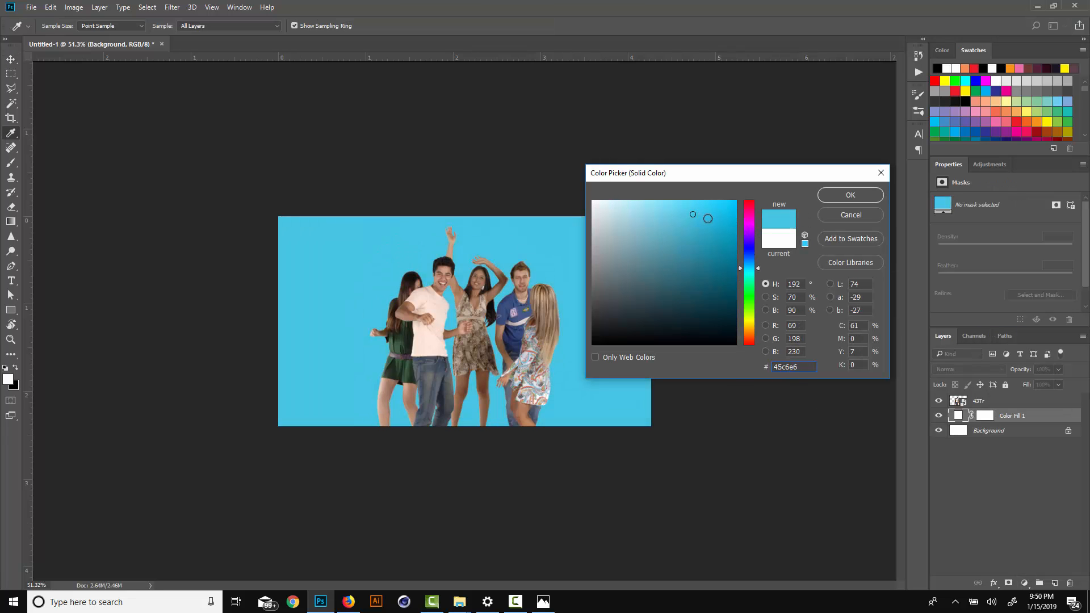
pyautogui.click(828, 195)
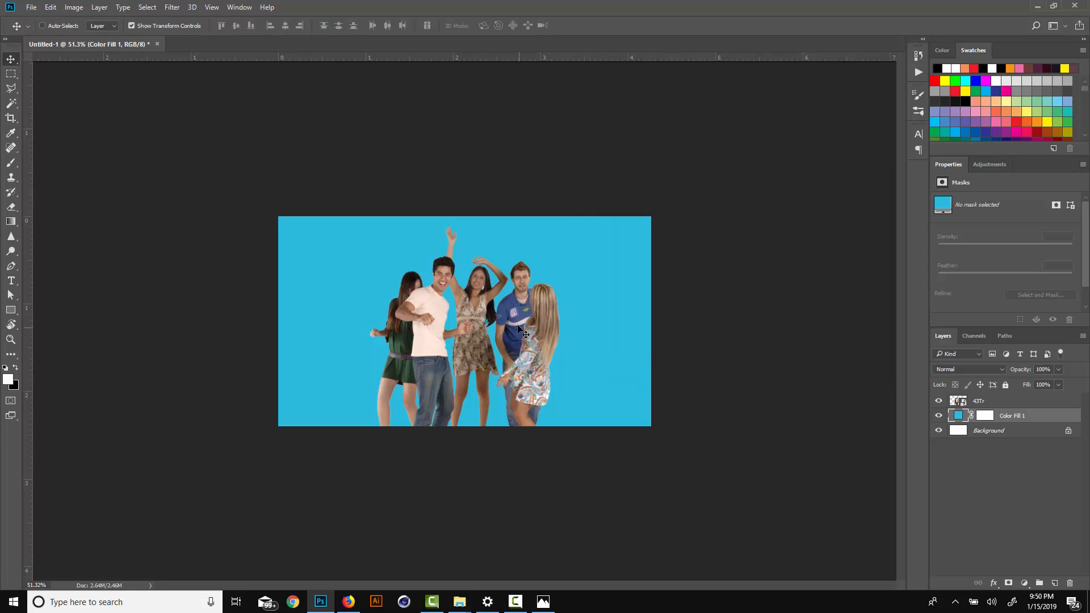
# Delete the 43Tr layer and the blue color fill layer, leaving only the Background.
pyautogui.click(1019, 401)
pyautogui.press('Delete')
pyautogui.press('Delete')
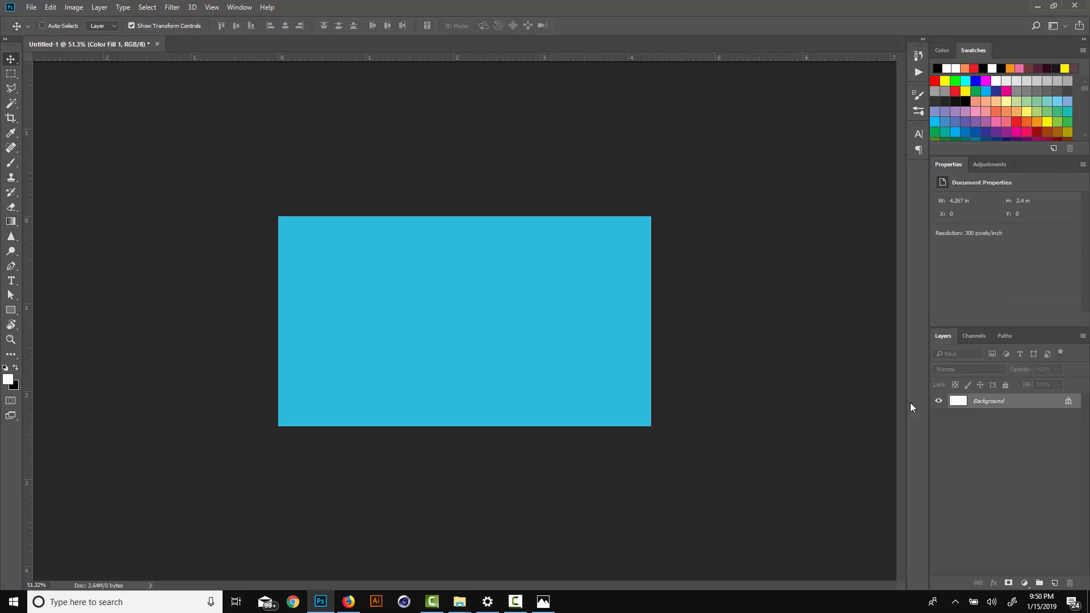
# Switch to File Explorer and place the Fotolia_39123902_Subscription_XL couple photo from the stock img folder into the Photoshop document.
pyautogui.click(545, 571)
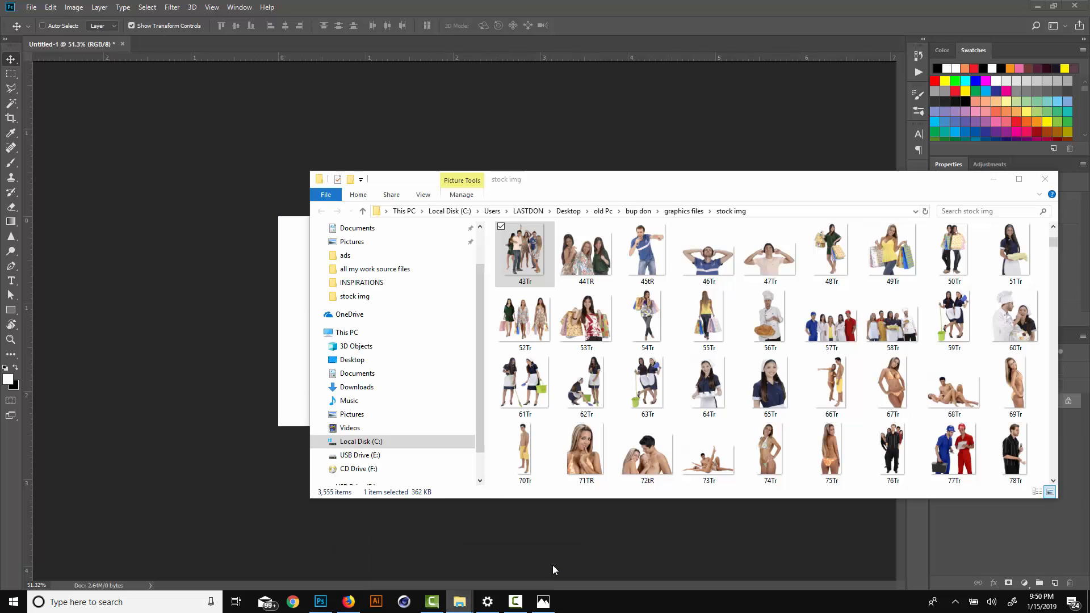
pyautogui.scroll(5, 704, 351)
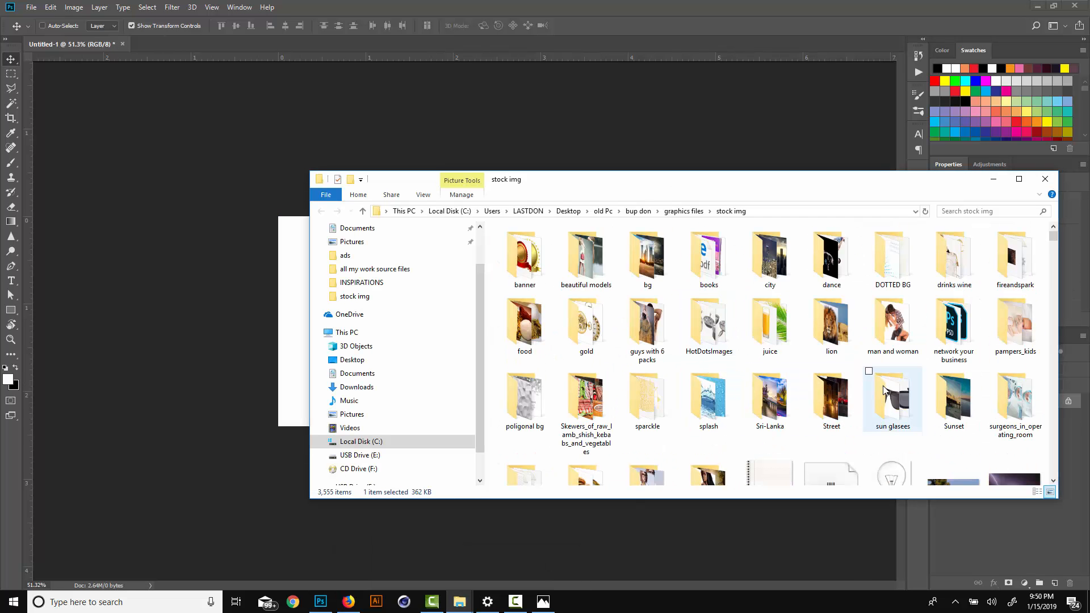
pyautogui.scroll(-5, 751, 321)
pyautogui.scroll(-15, 752, 320)
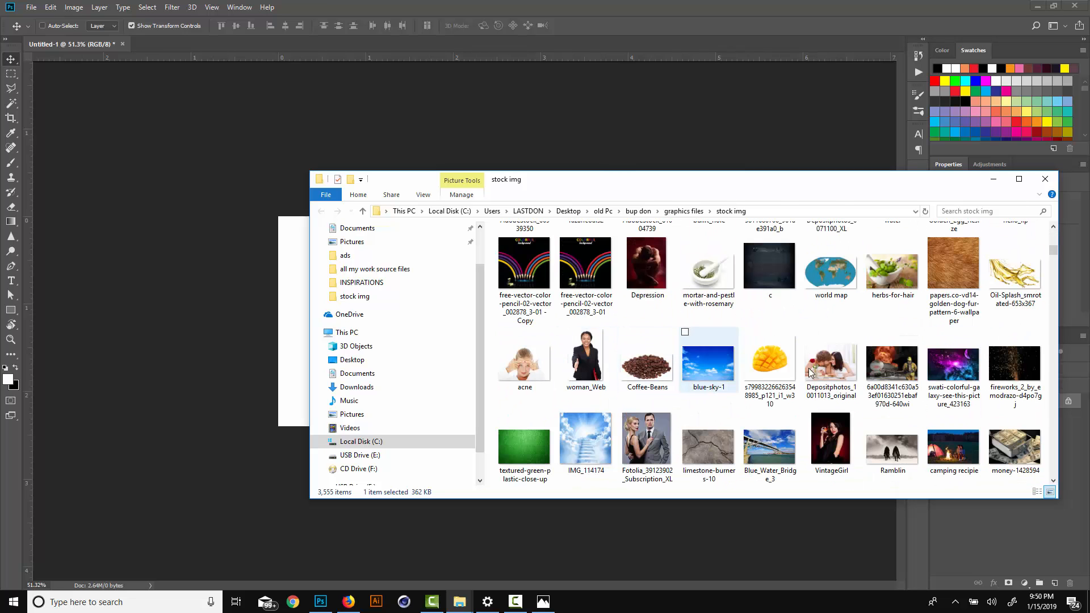
pyautogui.scroll(-10, 846, 373)
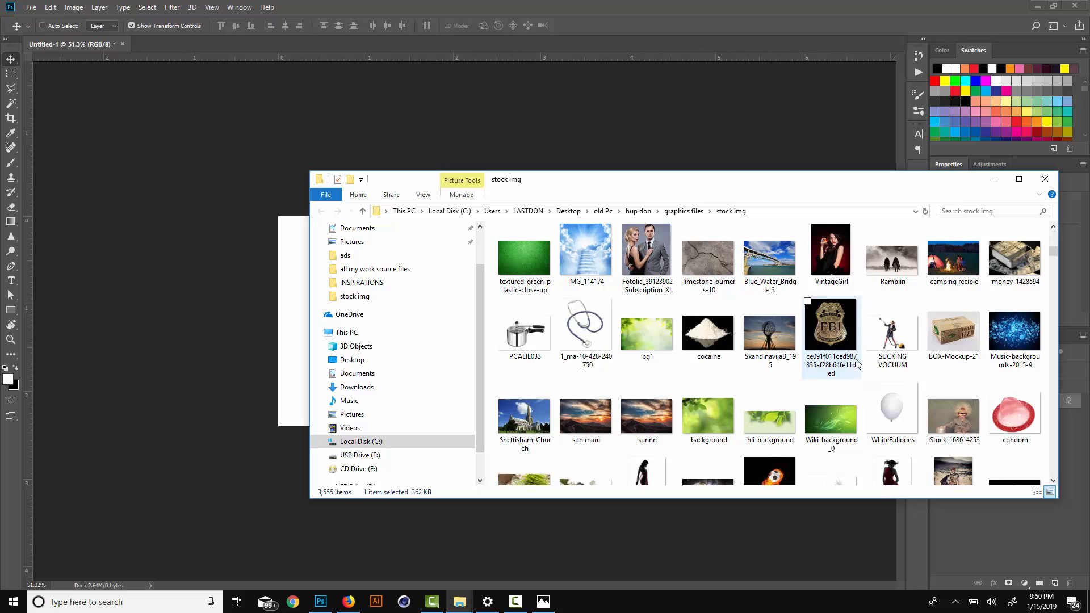
pyautogui.moveTo(647, 258); pyautogui.dragTo(482, 353)
pyautogui.press('Return')
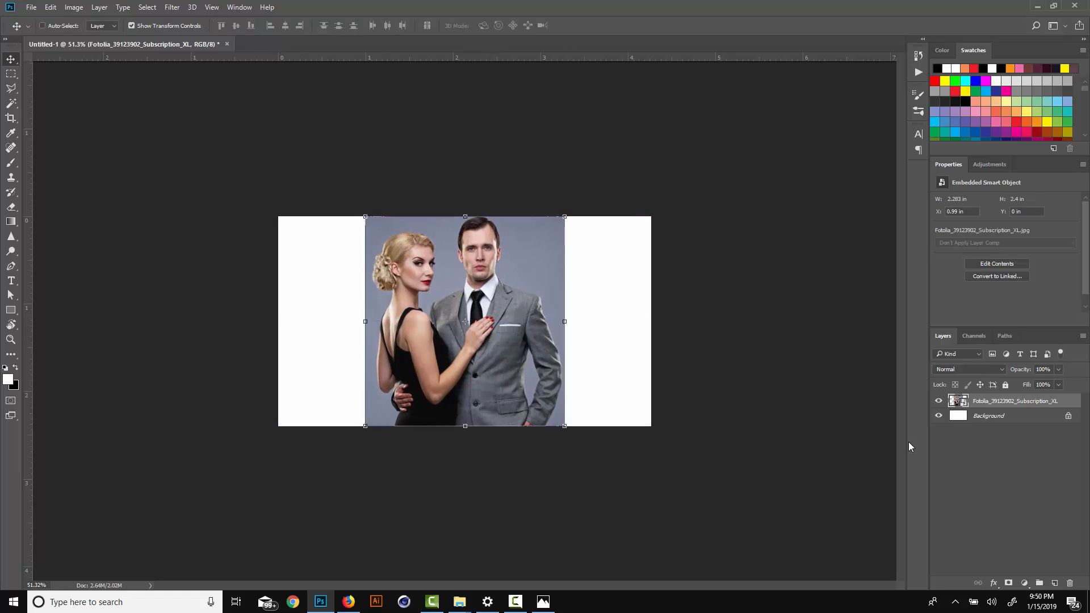
# Add a Solid Color fill layer above the Background, sampling the couple photo's grey-blue backdrop as its color, #788093.
pyautogui.click(1028, 422)
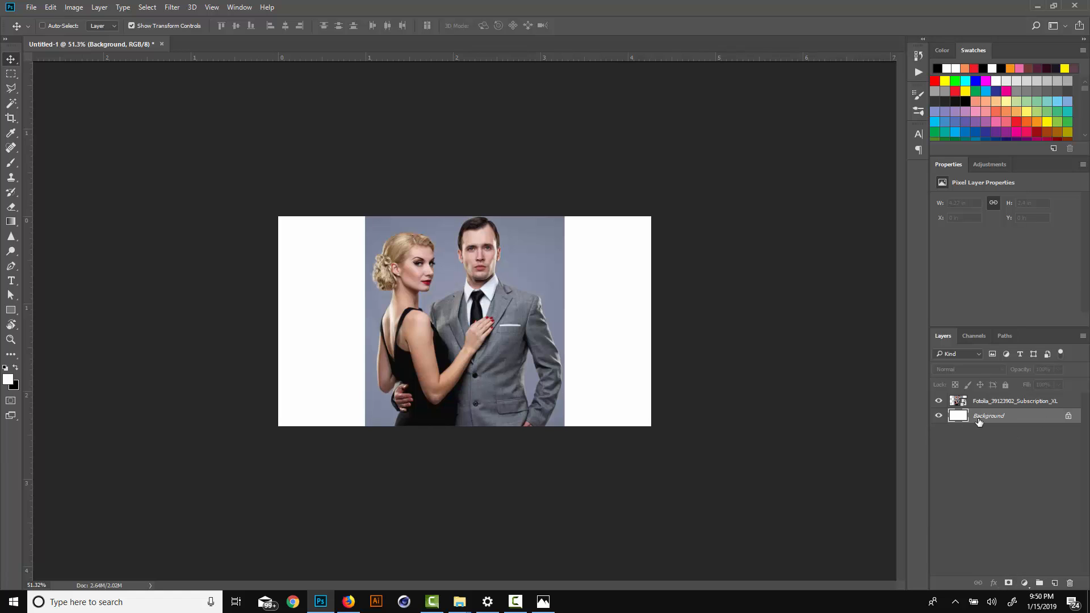
pyautogui.click(1024, 583)
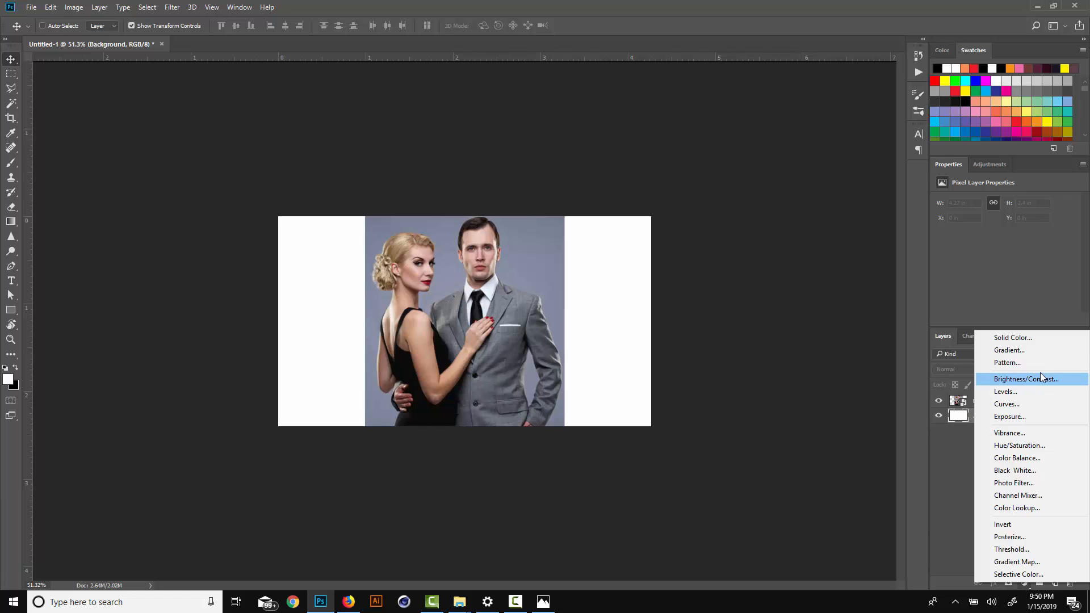
pyautogui.click(1043, 345)
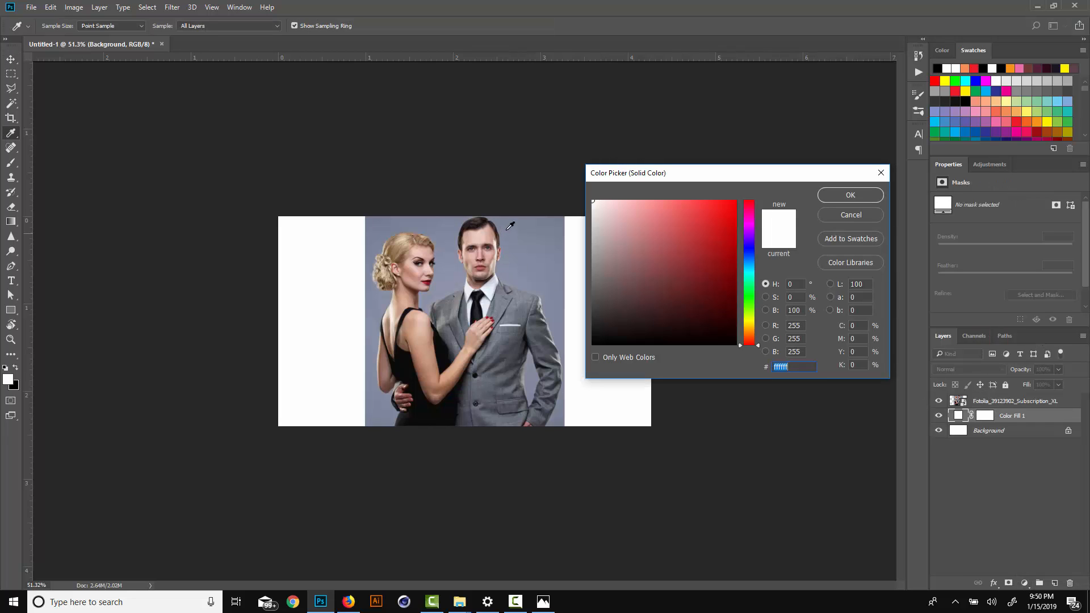
pyautogui.click(548, 226)
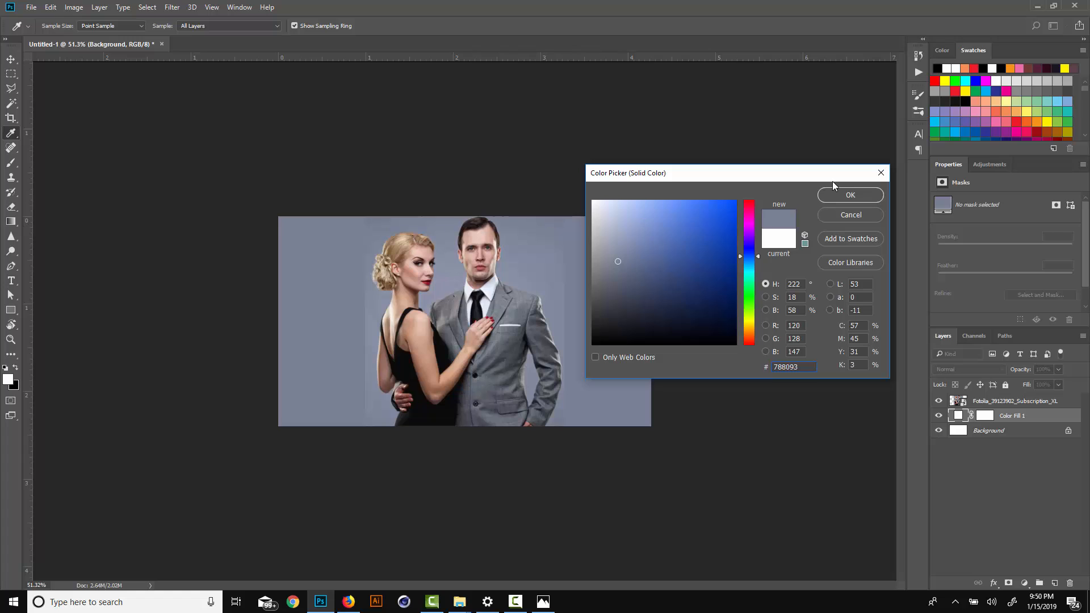
pyautogui.click(845, 194)
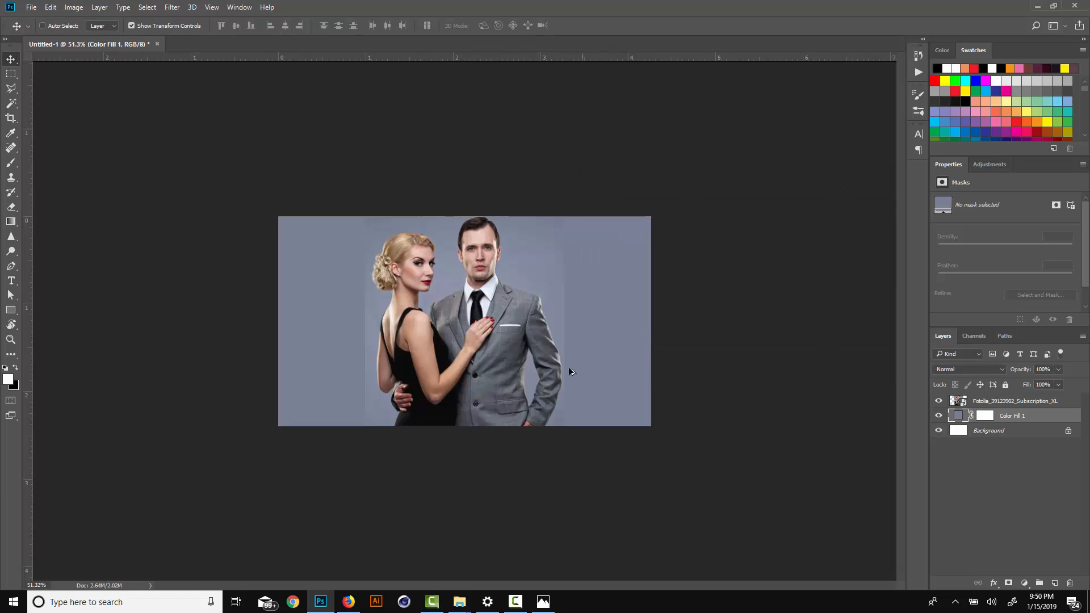
# Add a layer mask to the couple photo layer and set the foreground color to black.
pyautogui.scroll(3, 572, 352)
pyautogui.scroll(1, 317, 323)
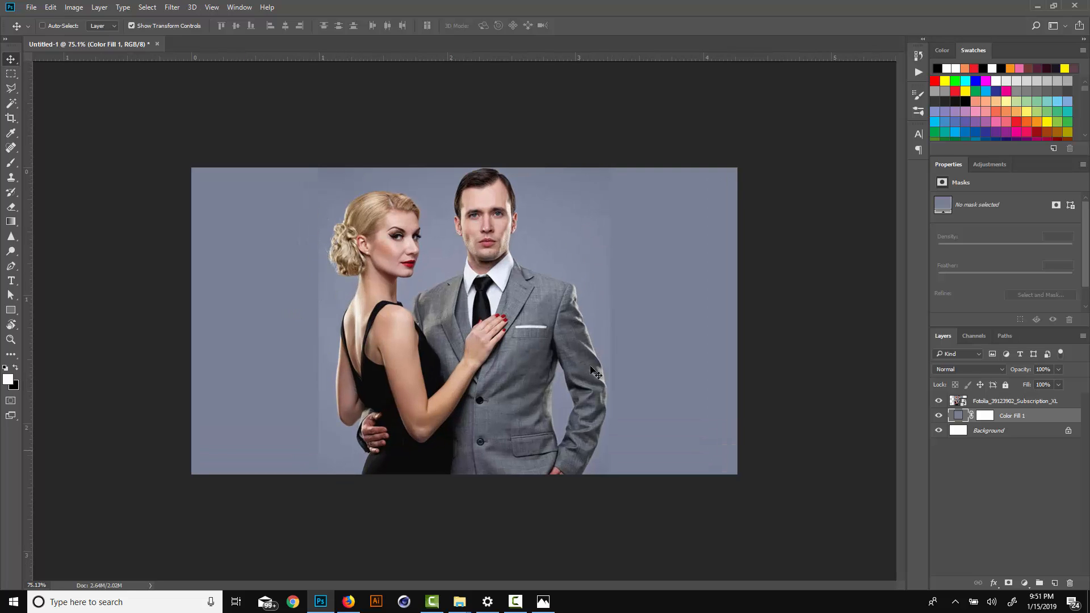
pyautogui.click(994, 403)
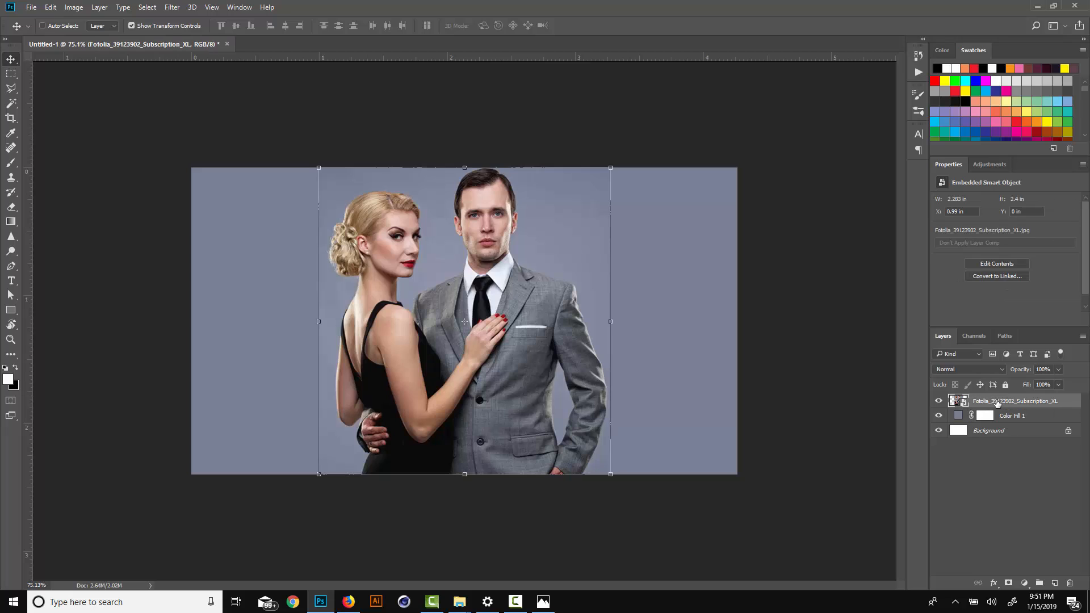
pyautogui.click(1008, 583)
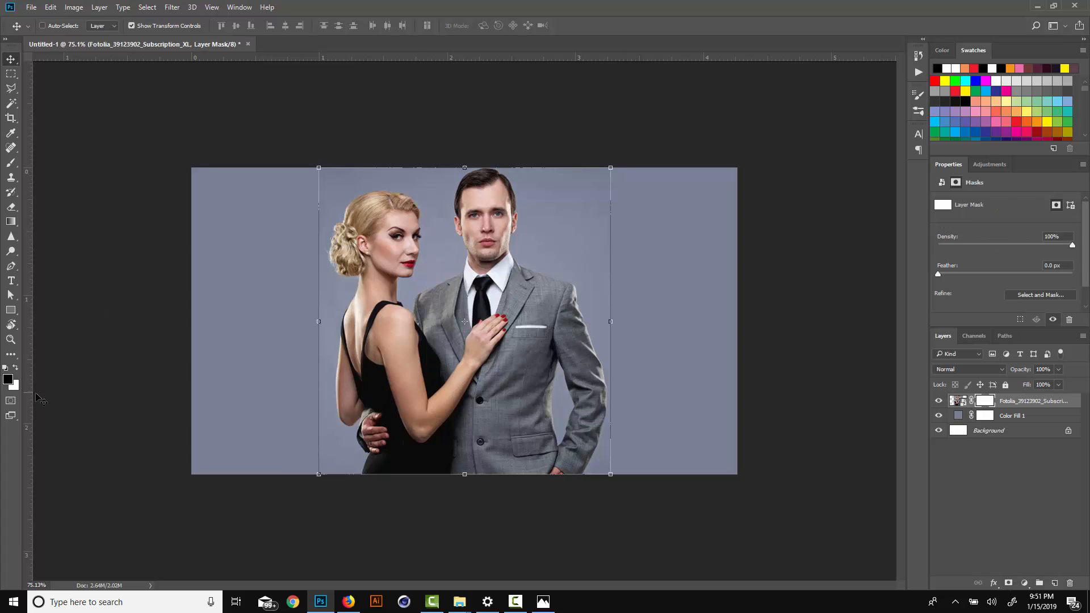
pyautogui.click(8, 379)
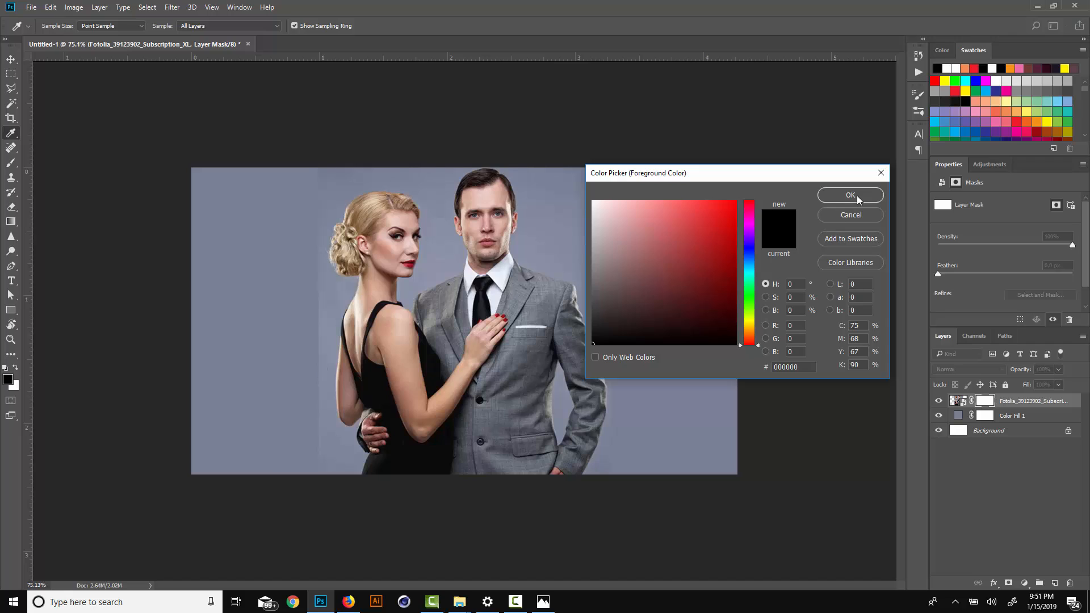
pyautogui.click(851, 196)
pyautogui.press('v')
pyautogui.press('x')
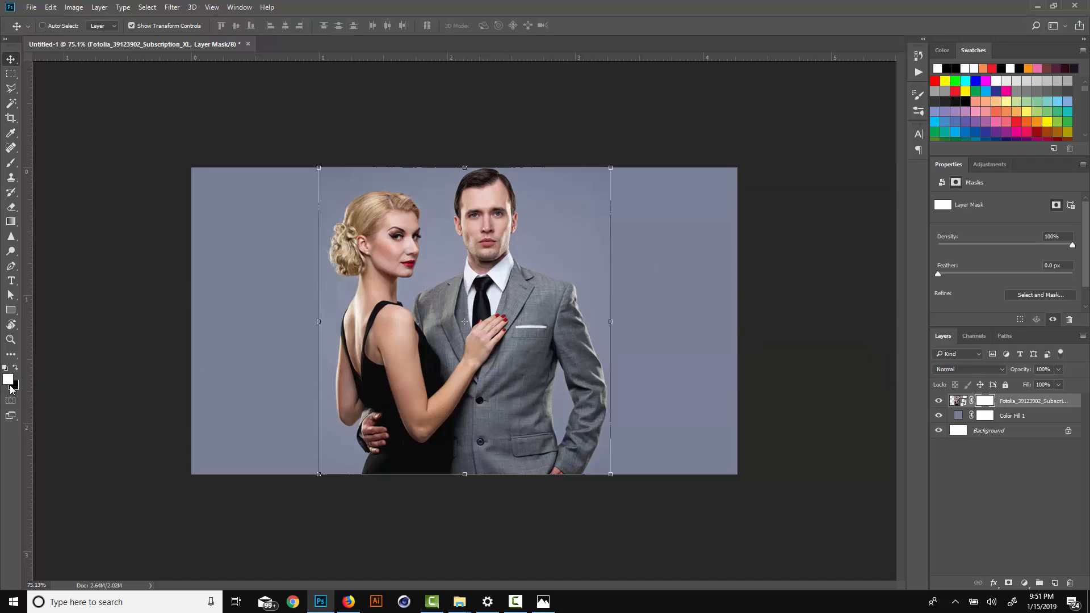
pyautogui.press('x')
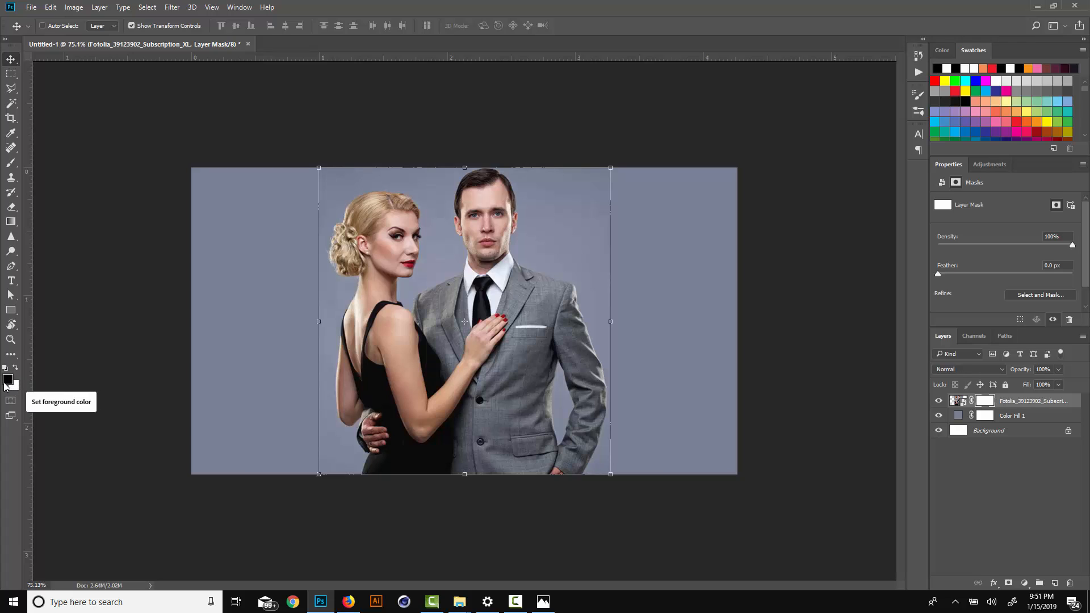
# Set up the Brush tool with the Soft Round tip at 89 px size and 0% hardness.
pyautogui.click(12, 166)
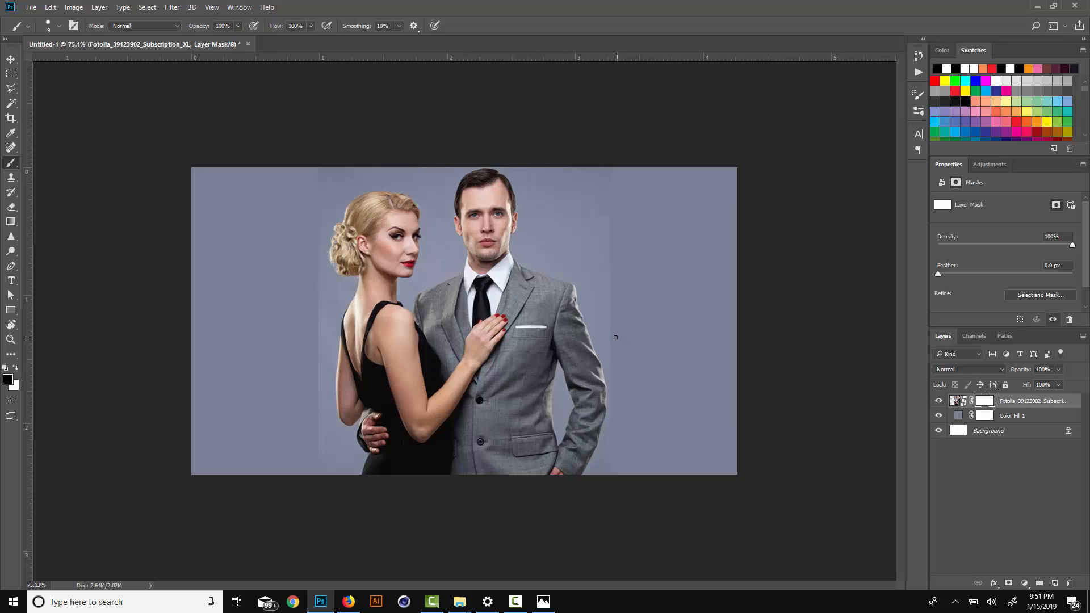
pyautogui.rightClick(530, 291)
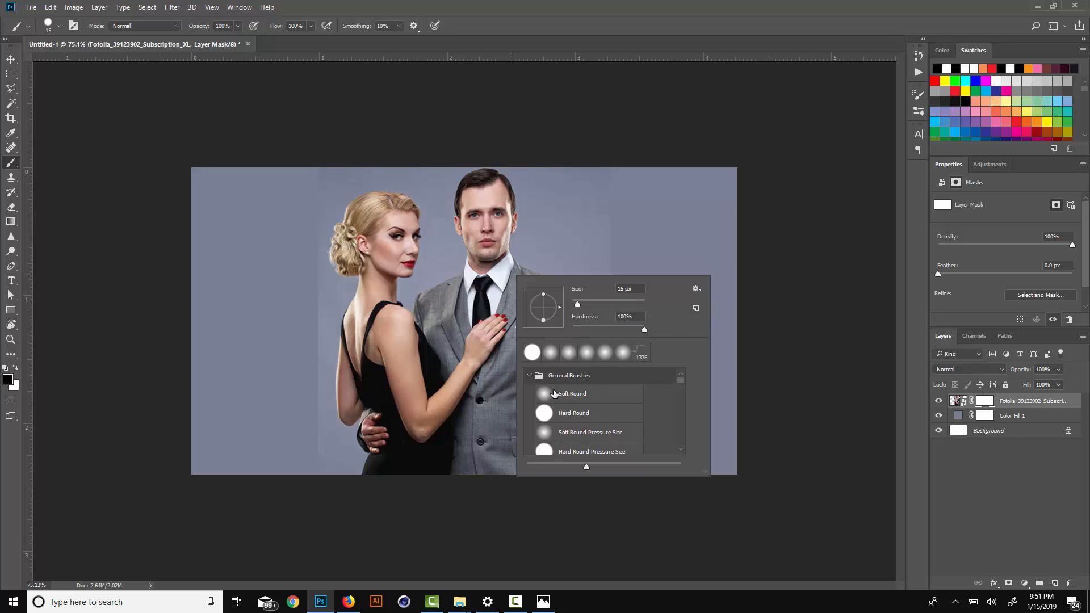
pyautogui.click(696, 289)
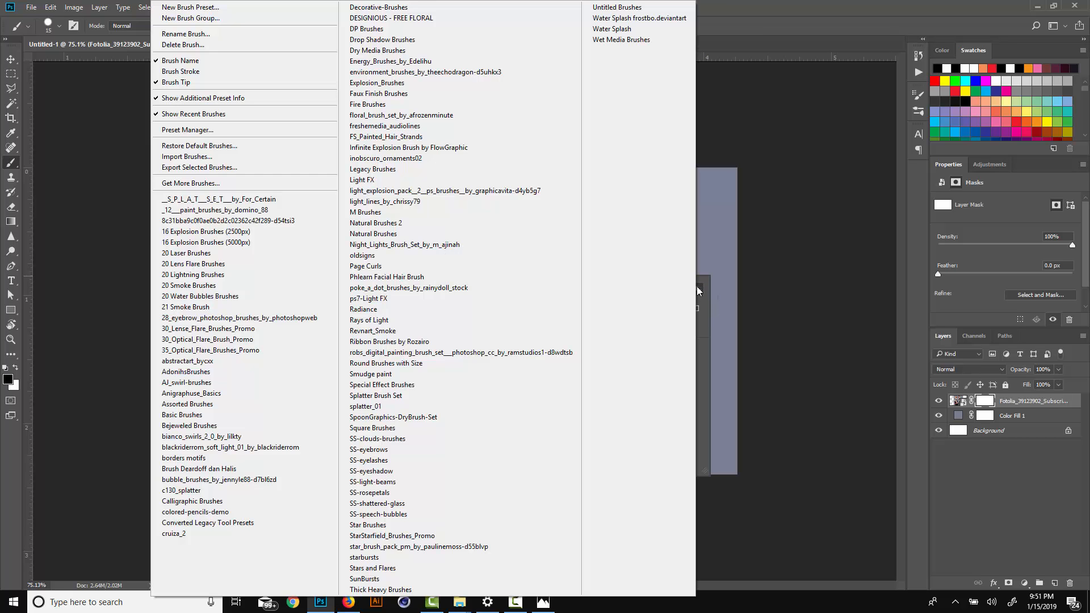
pyautogui.click(222, 149)
pyautogui.click(524, 228)
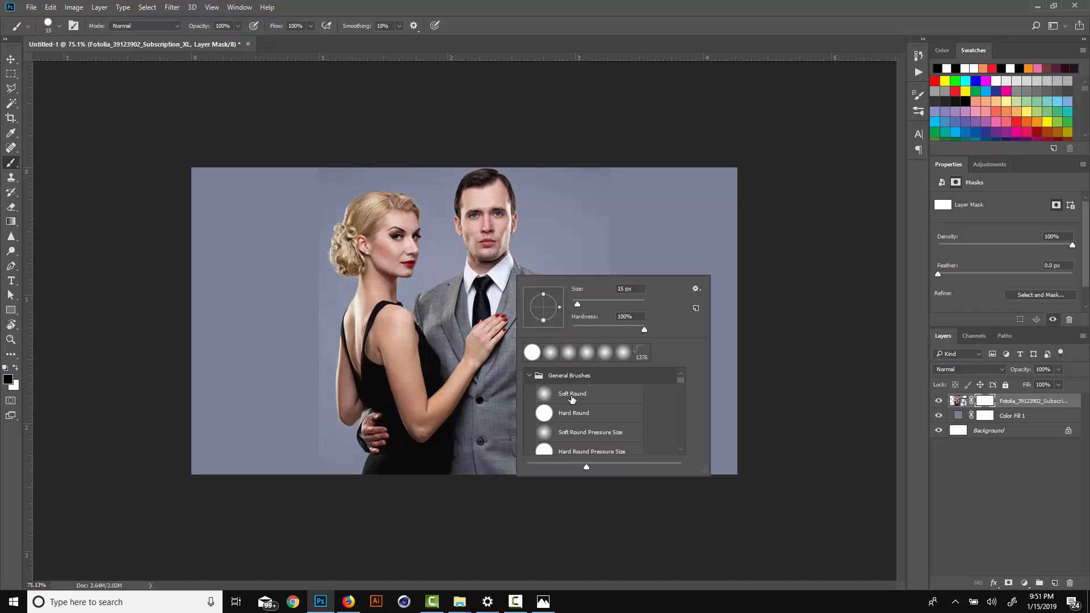
pyautogui.click(573, 396)
pyautogui.moveTo(577, 304)
pyautogui.mouseDown()
pyautogui.moveTo(597, 302)
pyautogui.moveTo(625, 236)
pyautogui.moveTo(605, 304)
pyautogui.mouseUp()
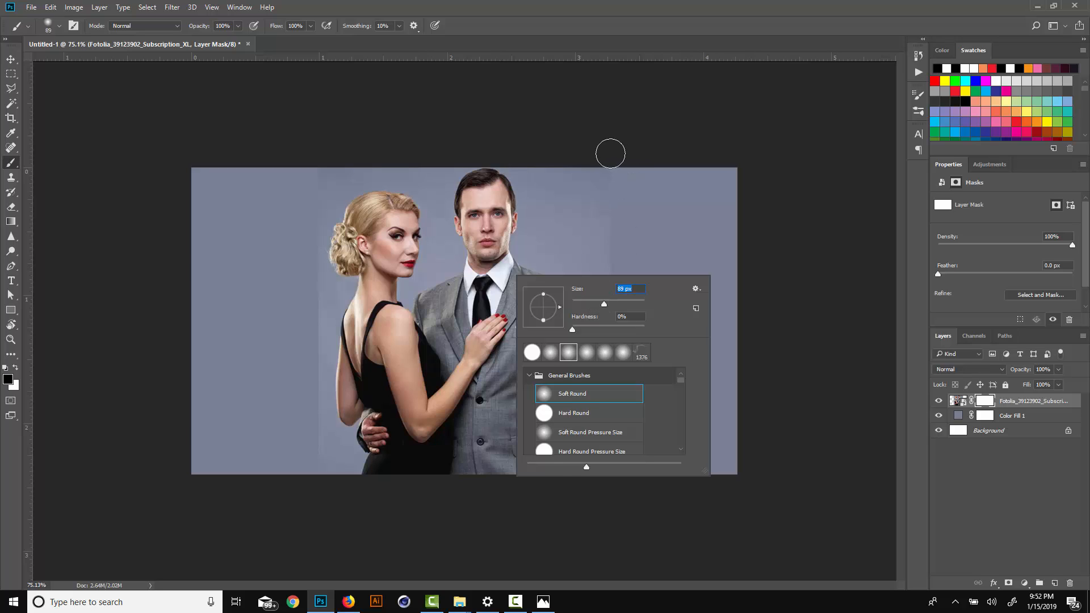
pyautogui.click(608, 156)
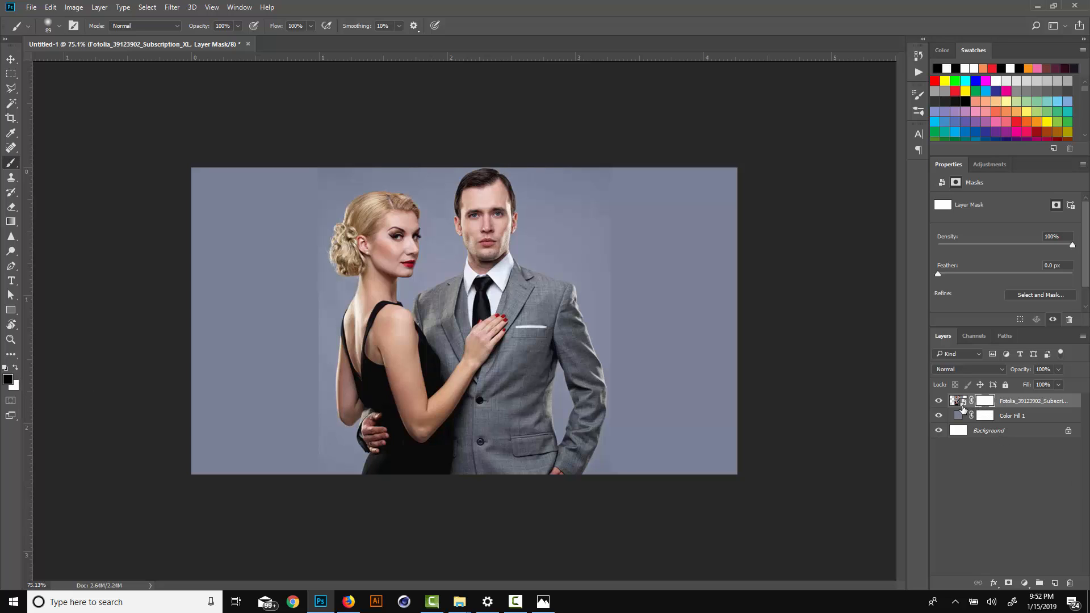
# Paint black on the couple layer's mask along the photo's two vertical edges to blend them into the color fill.
pyautogui.click(961, 405)
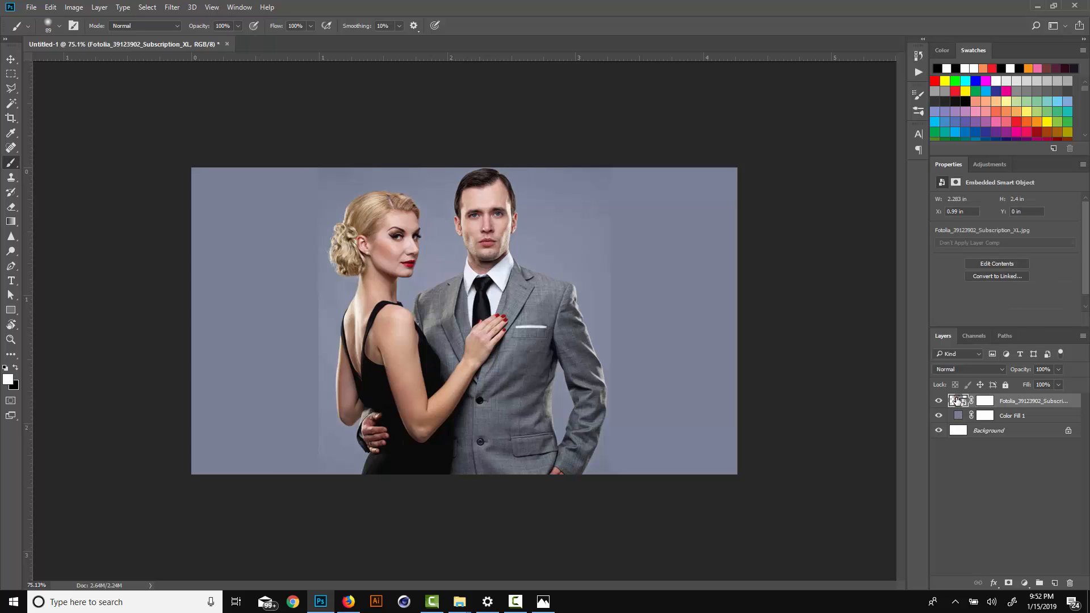
pyautogui.click(986, 402)
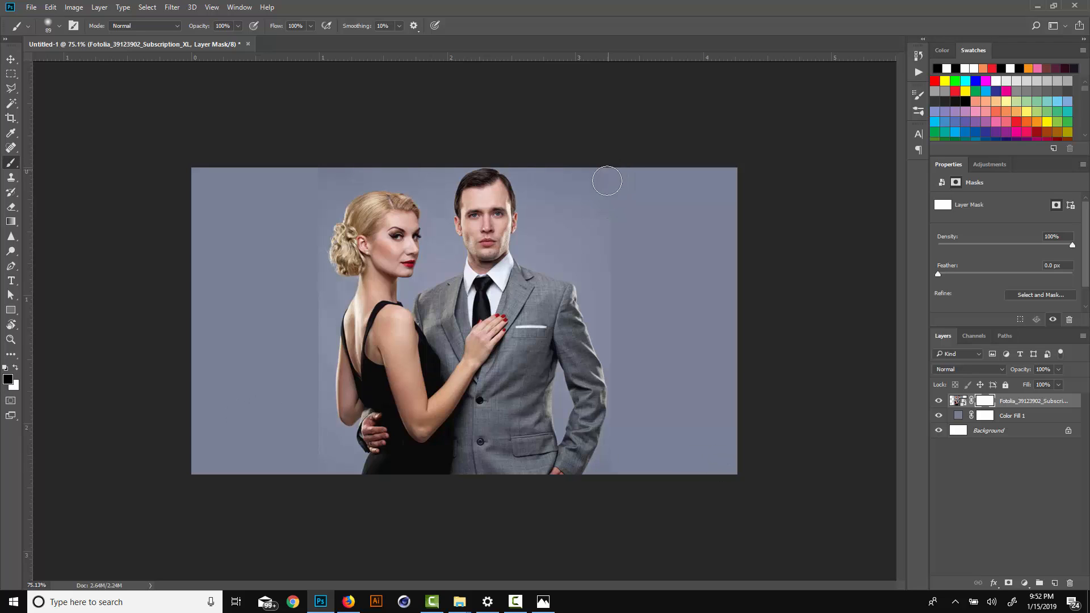
pyautogui.moveTo(607, 181)
pyautogui.mouseDown()
pyautogui.moveTo(617, 351)
pyautogui.moveTo(634, 416)
pyautogui.moveTo(612, 454)
pyautogui.mouseUp()
pyautogui.moveTo(314, 202); pyautogui.dragTo(314, 486)
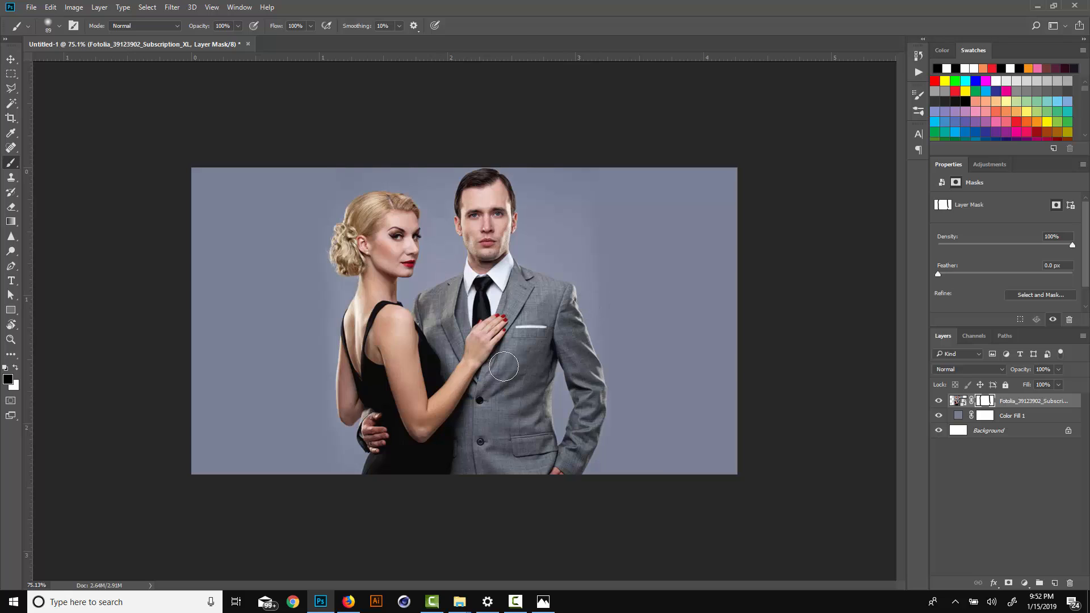
# Switch to the Move tool and add a new empty layer above the couple photo.
pyautogui.click(10, 59)
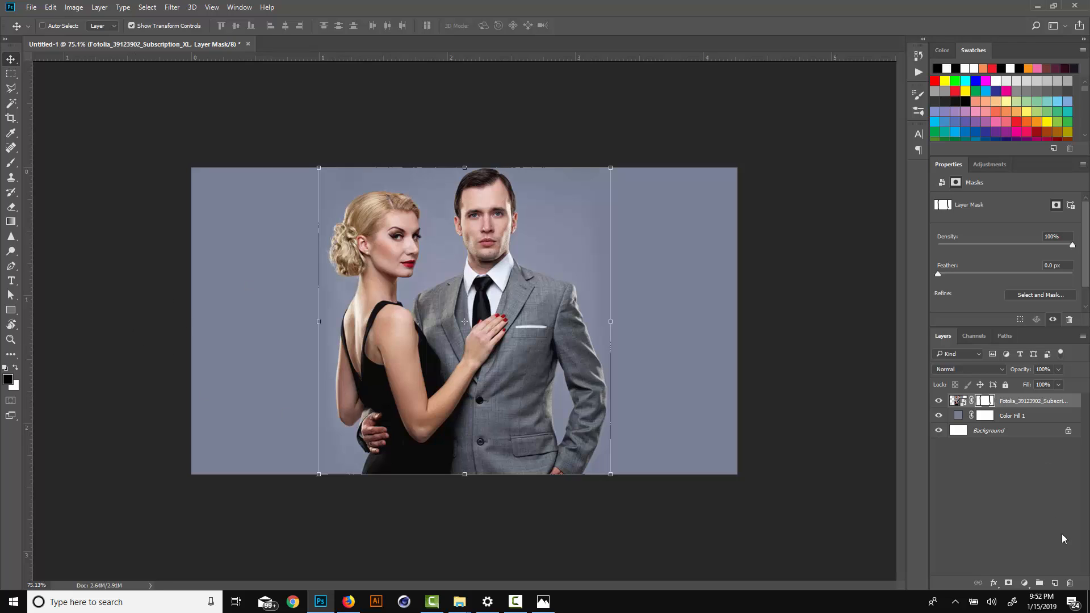
pyautogui.click(1056, 584)
pyautogui.press('x')
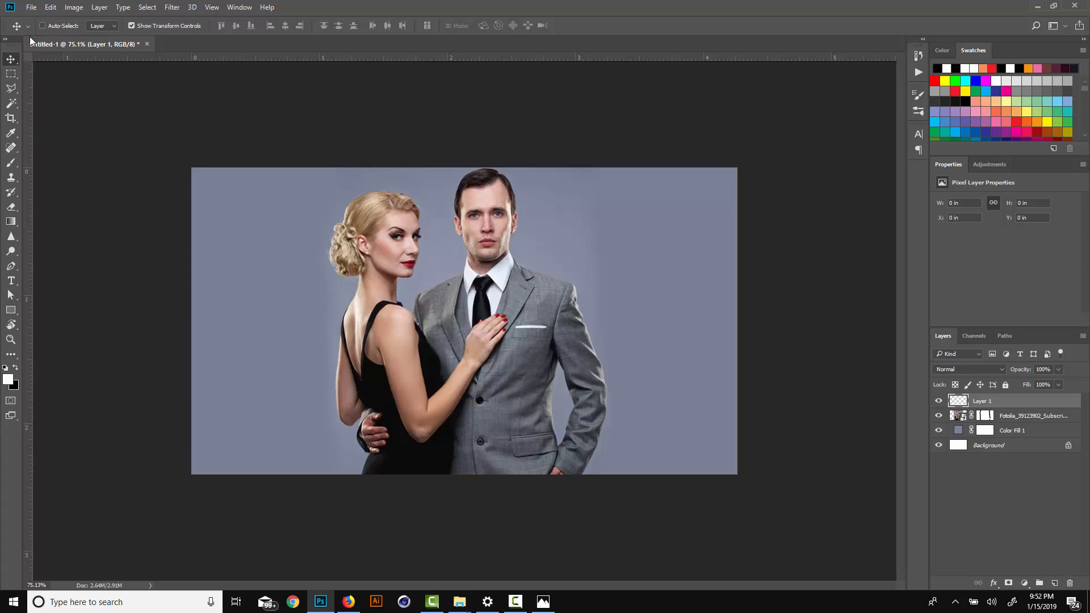
# Draw two black rectangles over the image with the Rectangle tool, the second about 366 x 349 px, and undo both.
pyautogui.click(12, 314)
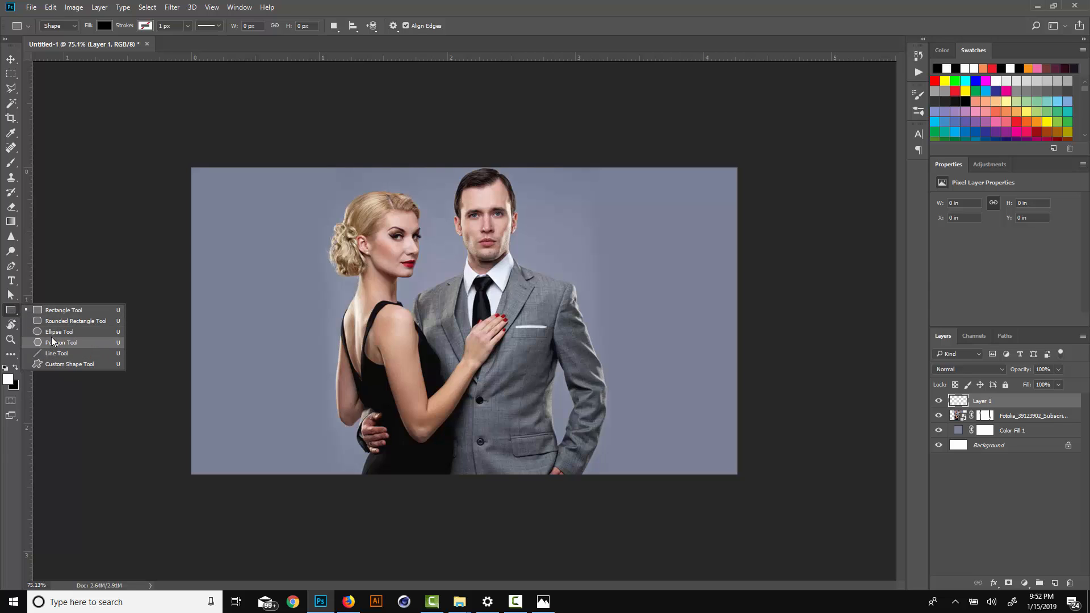
pyautogui.click(60, 311)
pyautogui.moveTo(240, 215); pyautogui.dragTo(473, 335)
pyautogui.moveTo(550, 197); pyautogui.dragTo(706, 345)
pyautogui.rightClick(14, 313)
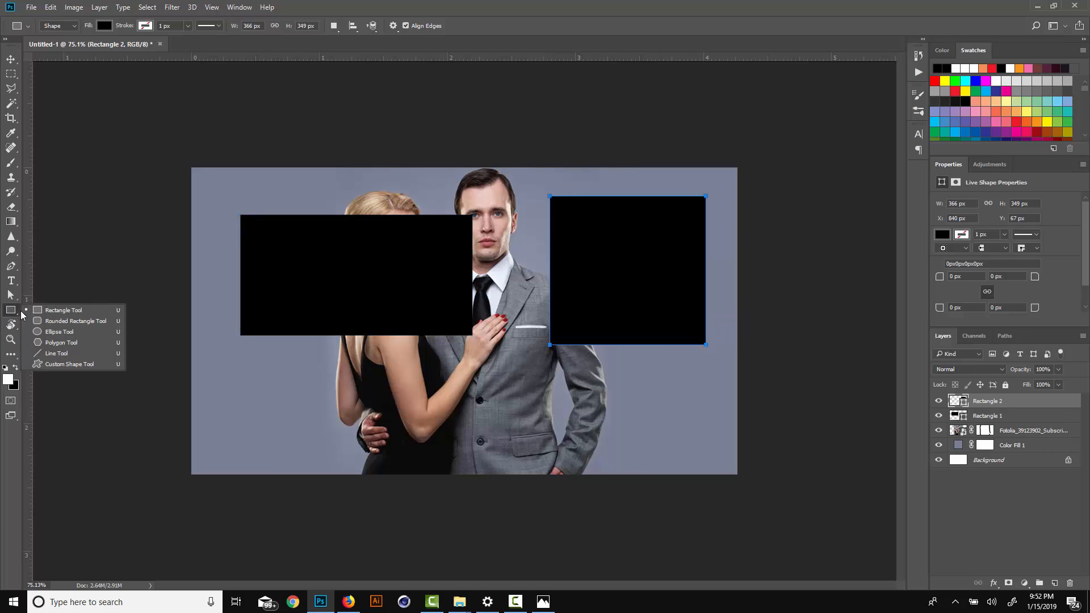
pyautogui.click(59, 332)
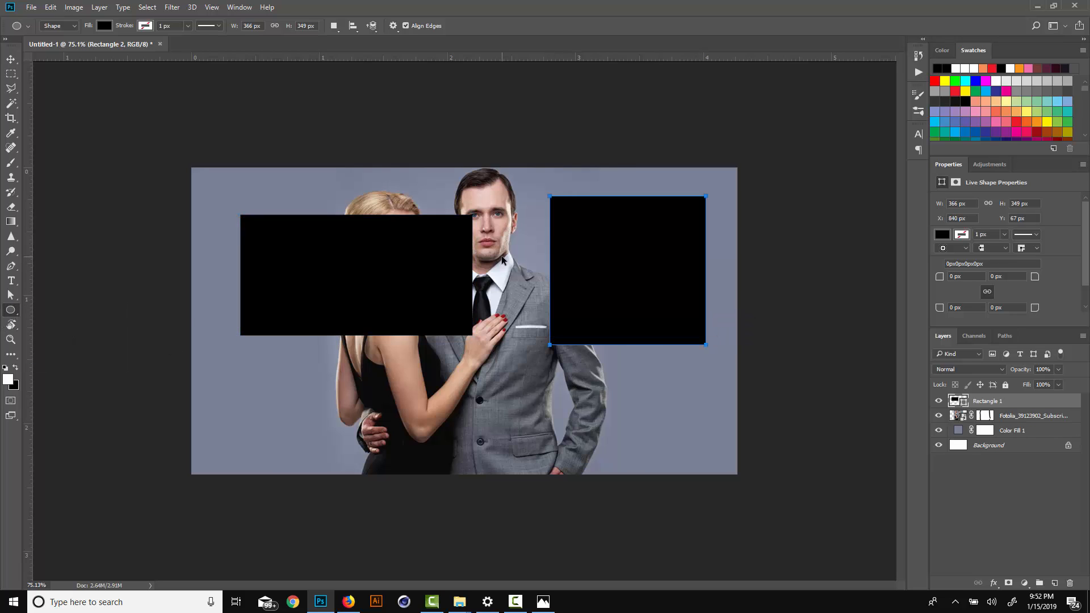
pyautogui.hotkey('ctrl', 'z')
pyautogui.hotkey('ctrl', 'z')
# Try a black ellipse and black six-sided polygons over the couple, undoing each shape.
pyautogui.moveTo(260, 211); pyautogui.dragTo(523, 406)
pyautogui.hotkey('ctrl', 'z')
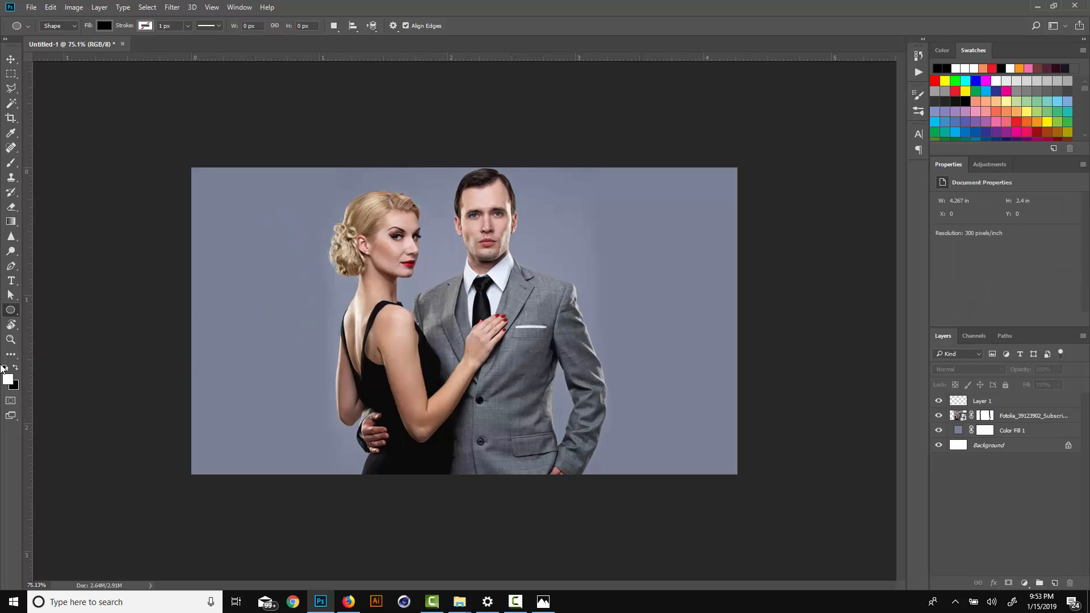
pyautogui.rightClick(8, 319)
pyautogui.click(52, 344)
pyautogui.moveTo(235, 236); pyautogui.dragTo(378, 416)
pyautogui.hotkey('ctrl', 'z')
pyautogui.moveTo(431, 276); pyautogui.dragTo(512, 400)
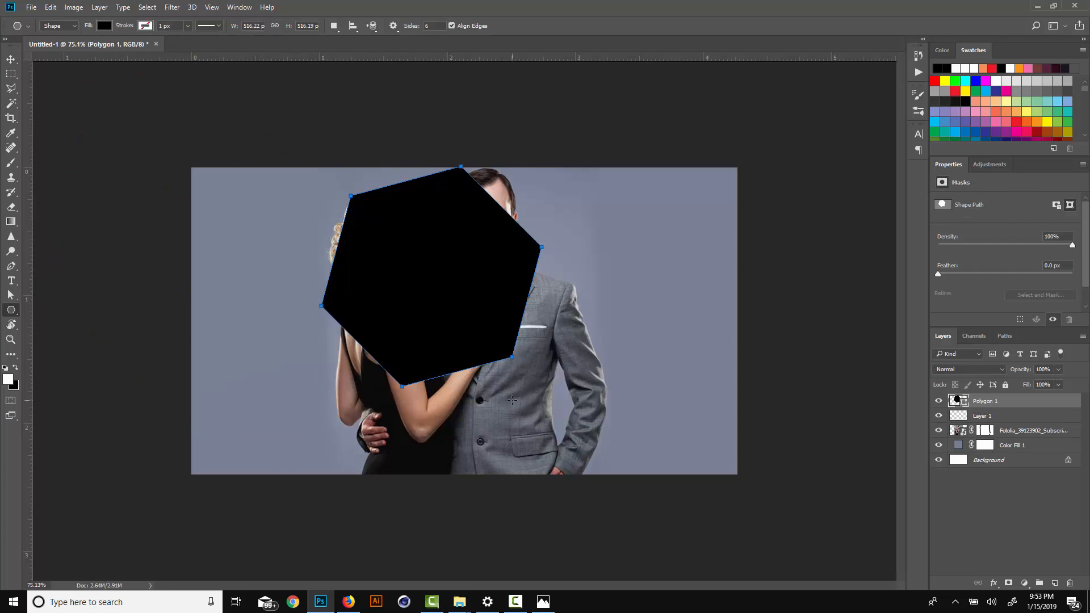
pyautogui.hotkey('ctrl', 'z')
# Draw a black circle about 484 px across over the couple with the Ellipse tool and delete it.
pyautogui.rightClick(11, 311)
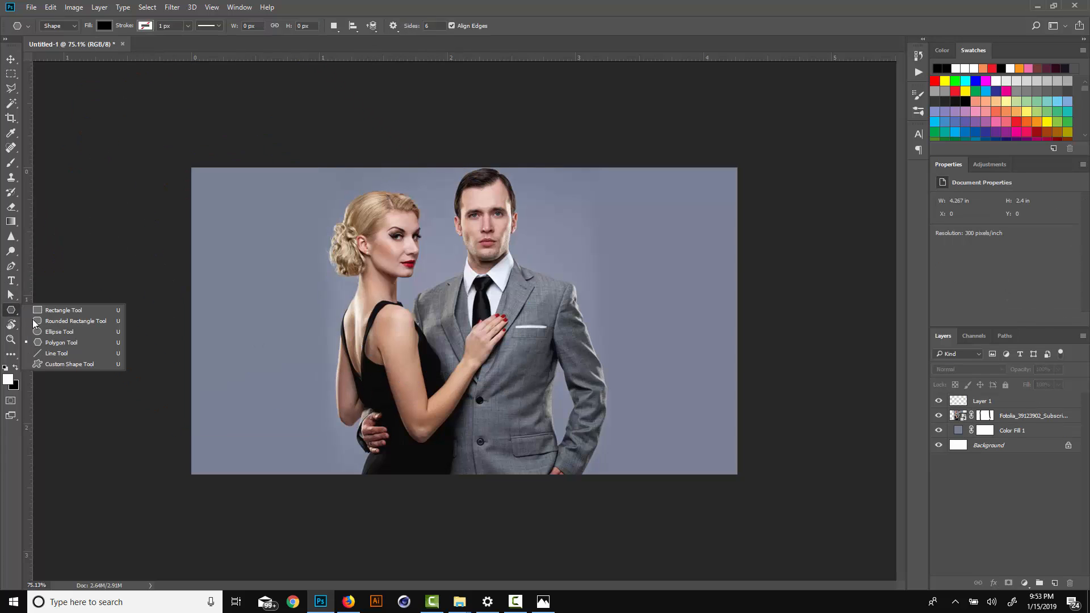
pyautogui.click(42, 332)
pyautogui.moveTo(303, 237); pyautogui.dragTo(382, 326)
pyautogui.hotkey('ctrl', 'z')
pyautogui.moveTo(300, 258); pyautogui.dragTo(504, 461)
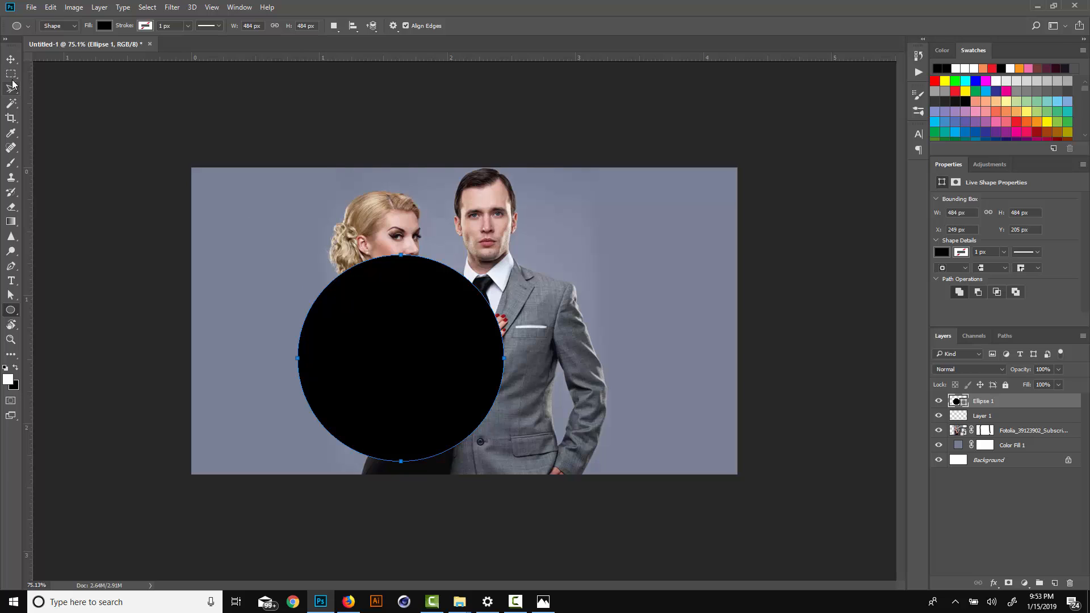
pyautogui.click(10, 59)
pyautogui.press('Delete')
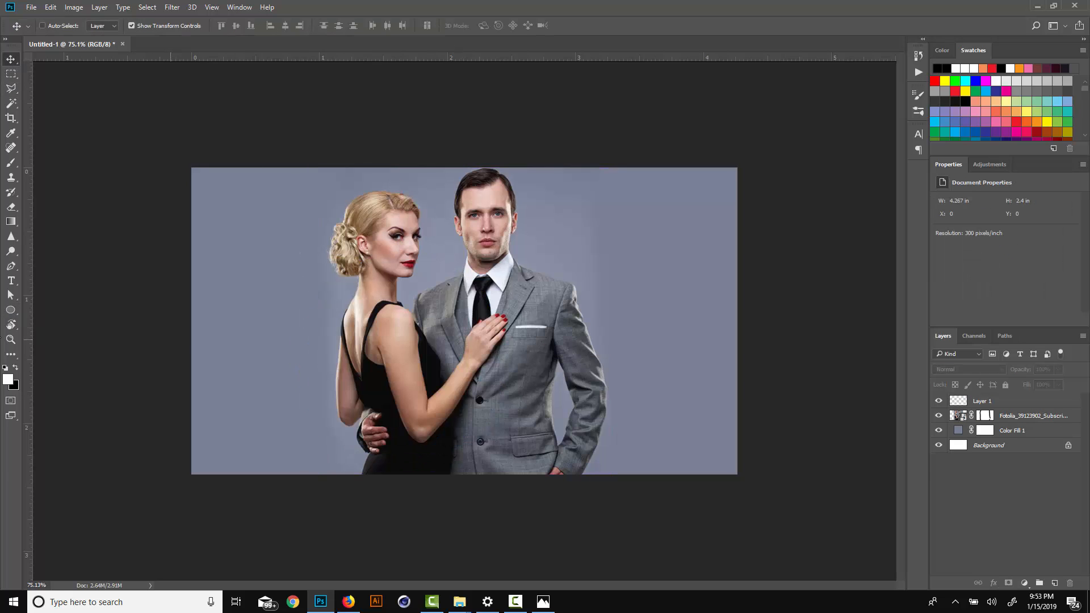
pyautogui.click(11, 310)
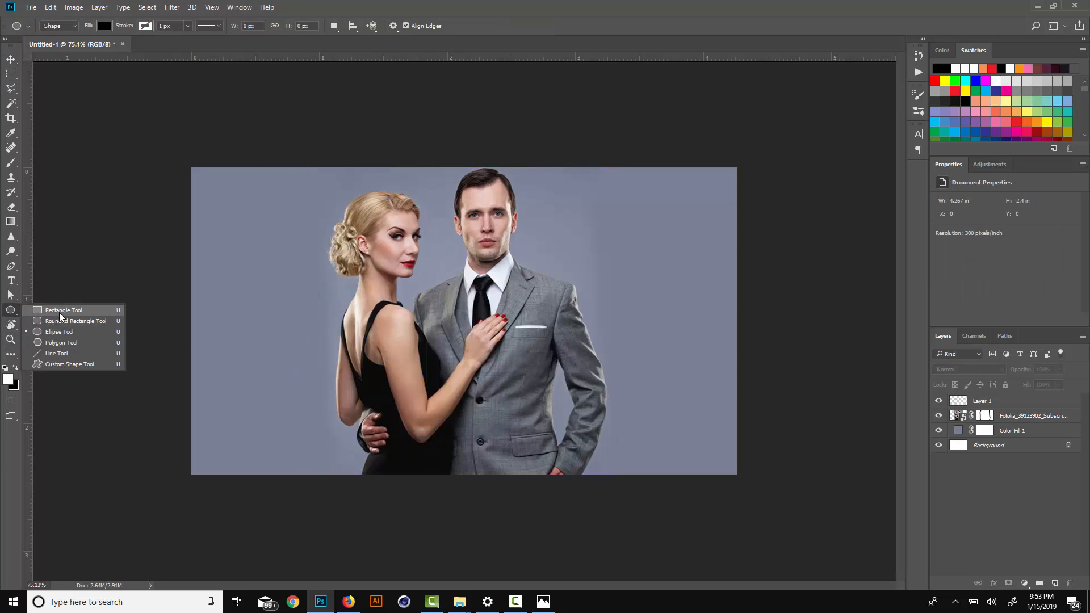
pyautogui.click(63, 311)
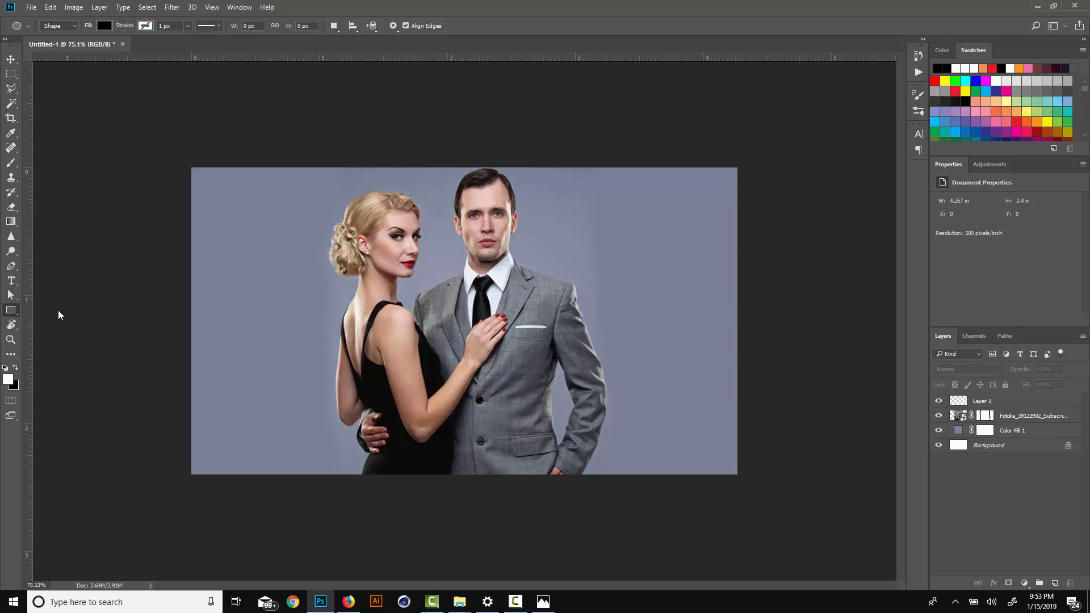
pyautogui.moveTo(190, 345); pyautogui.dragTo(516, 456)
pyautogui.hotkey('ctrl', 'z')
# Draw a black rectangle about 881 x 222 px across the couple's lower half and extend its left side past the canvas edge.
pyautogui.rightClick(11, 308)
pyautogui.click(56, 313)
pyautogui.moveTo(193, 337); pyautogui.dragTo(568, 431)
pyautogui.click(12, 60)
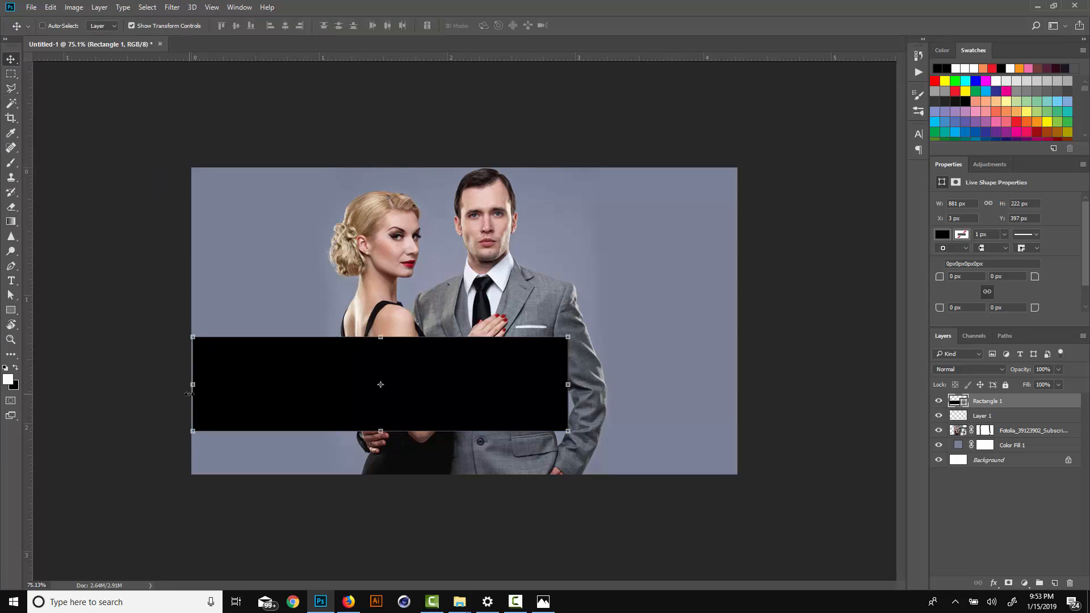
pyautogui.hotkey('ctrl', 't')
pyautogui.moveTo(193, 384); pyautogui.dragTo(184, 384)
pyautogui.press('Return')
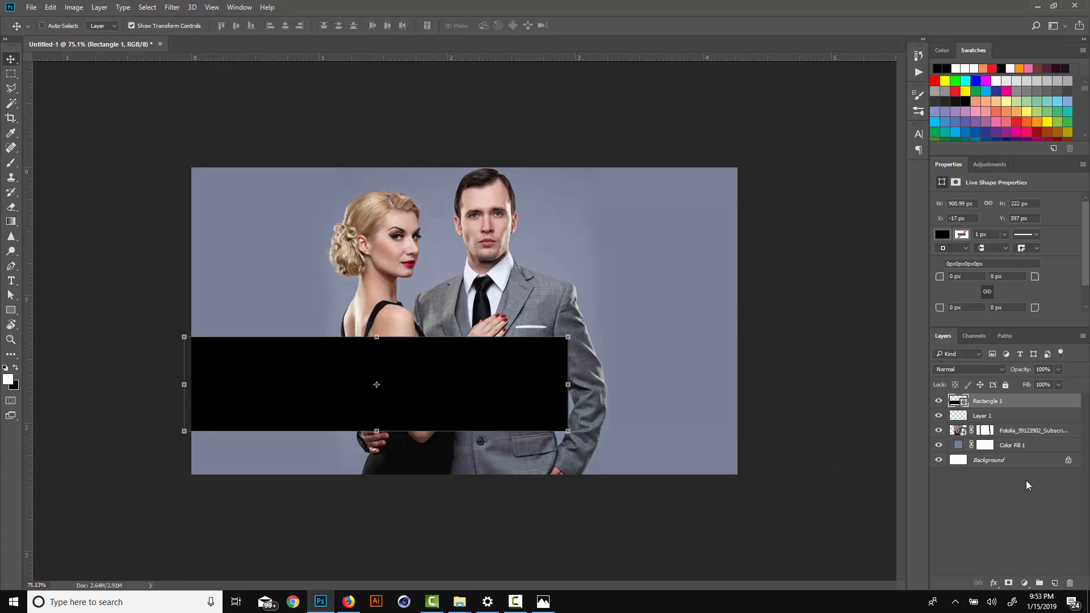
# Try the light green swatches 8dc63f and 7cc576 as the rectangle's fill and cancel the color change.
pyautogui.doubleClick(961, 402)
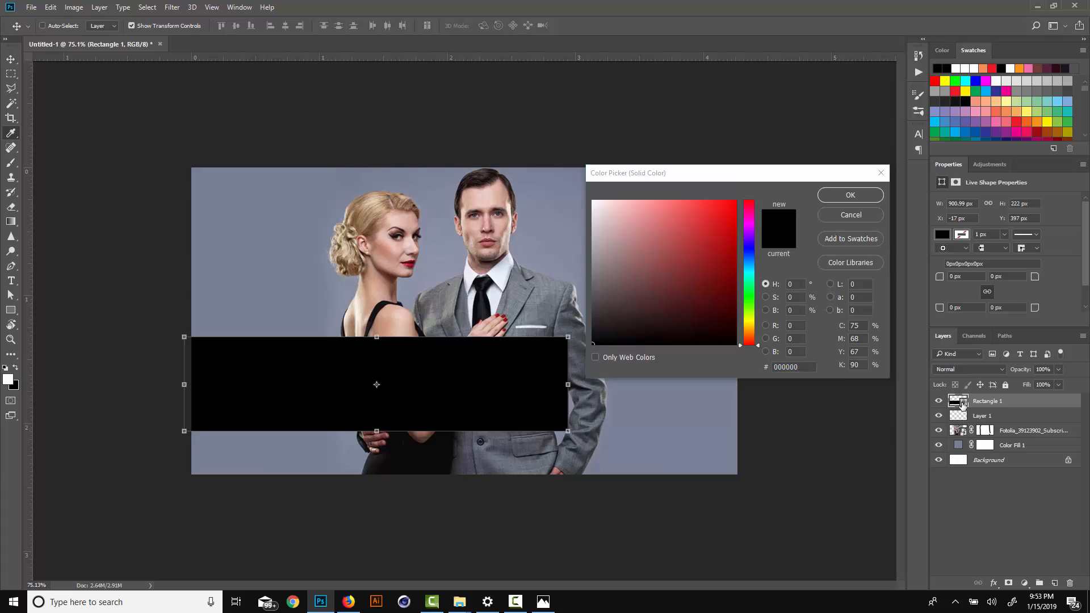
pyautogui.click(1059, 113)
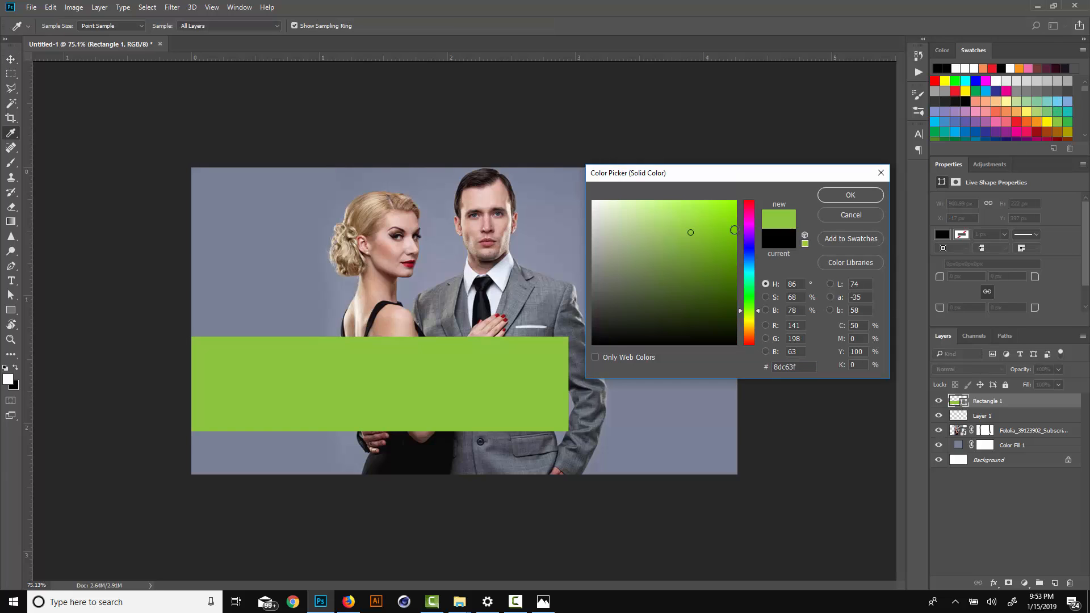
pyautogui.click(948, 52)
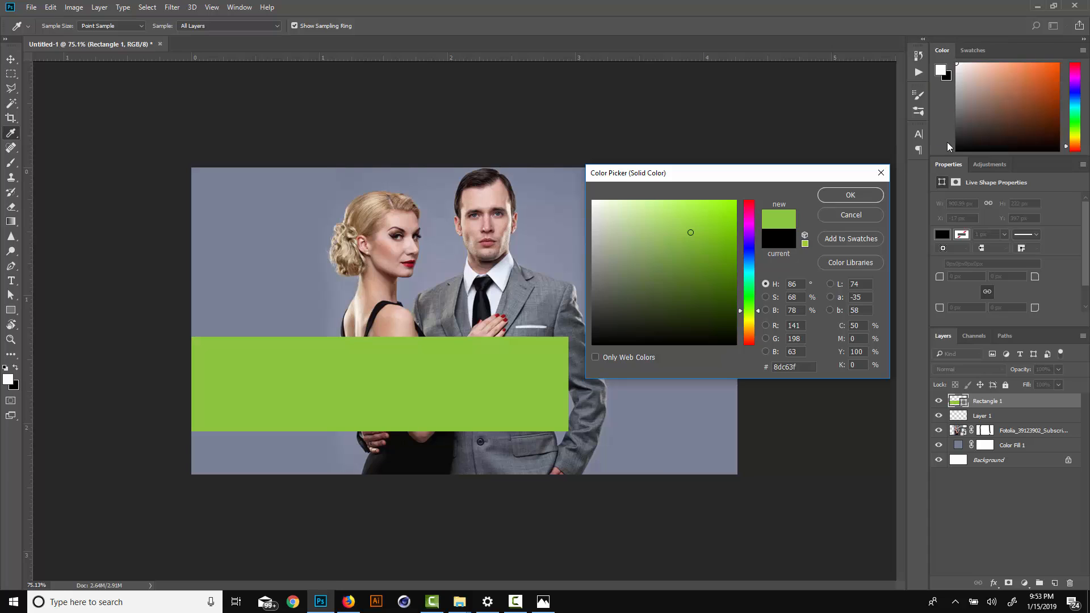
pyautogui.click(974, 50)
pyautogui.click(1048, 111)
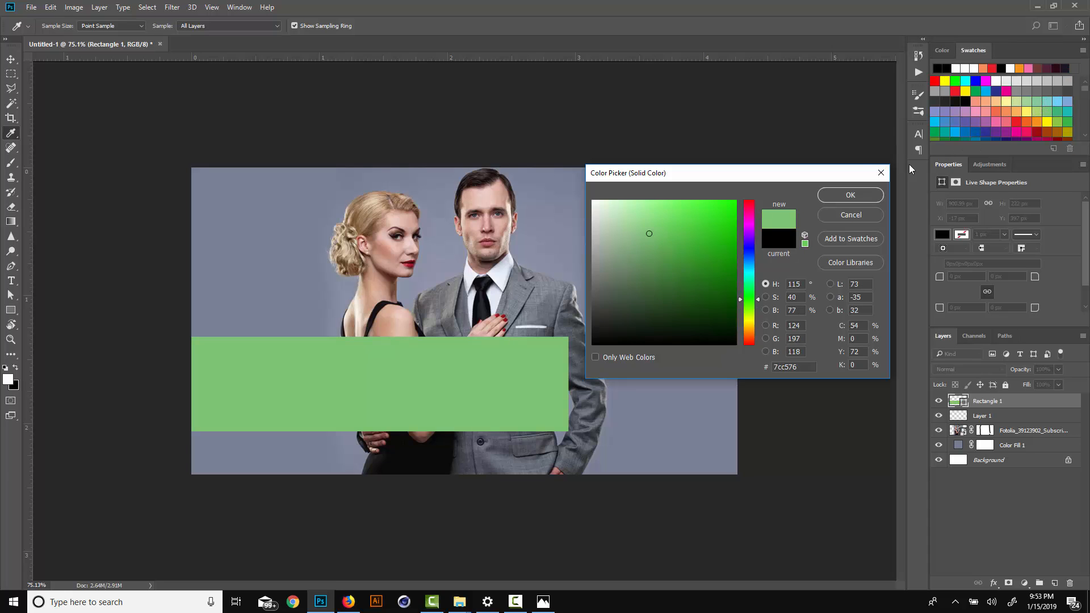
pyautogui.click(846, 214)
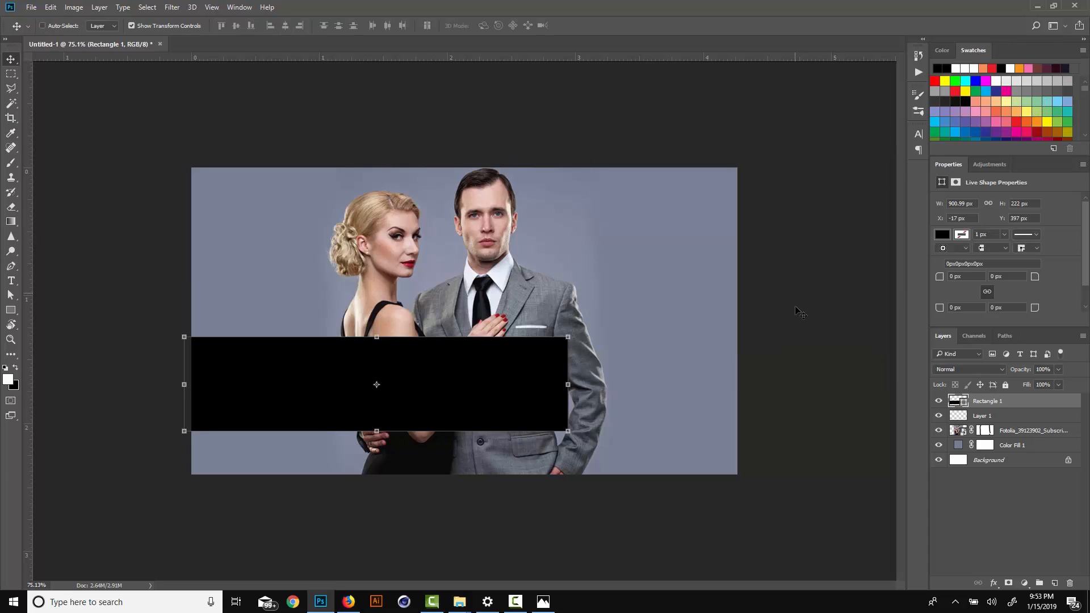
# Preview a bright green 54ea54 and a darker green 218f21 as the rectangle's fill.
pyautogui.doubleClick(965, 404)
pyautogui.moveTo(750, 343); pyautogui.dragTo(749, 297)
pyautogui.moveTo(693, 246); pyautogui.dragTo(685, 212)
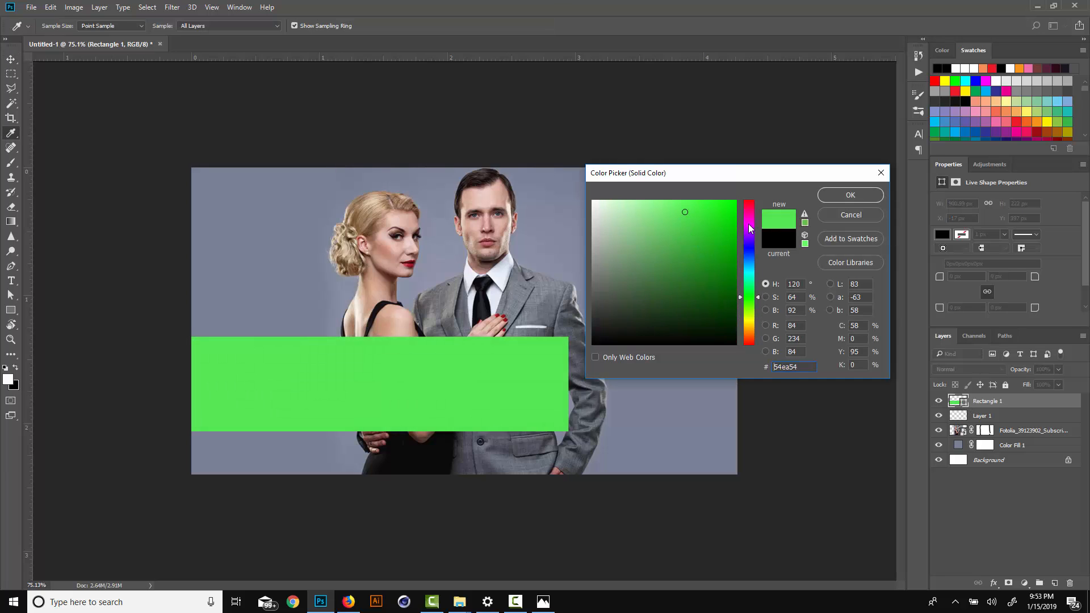
pyautogui.click(702, 263)
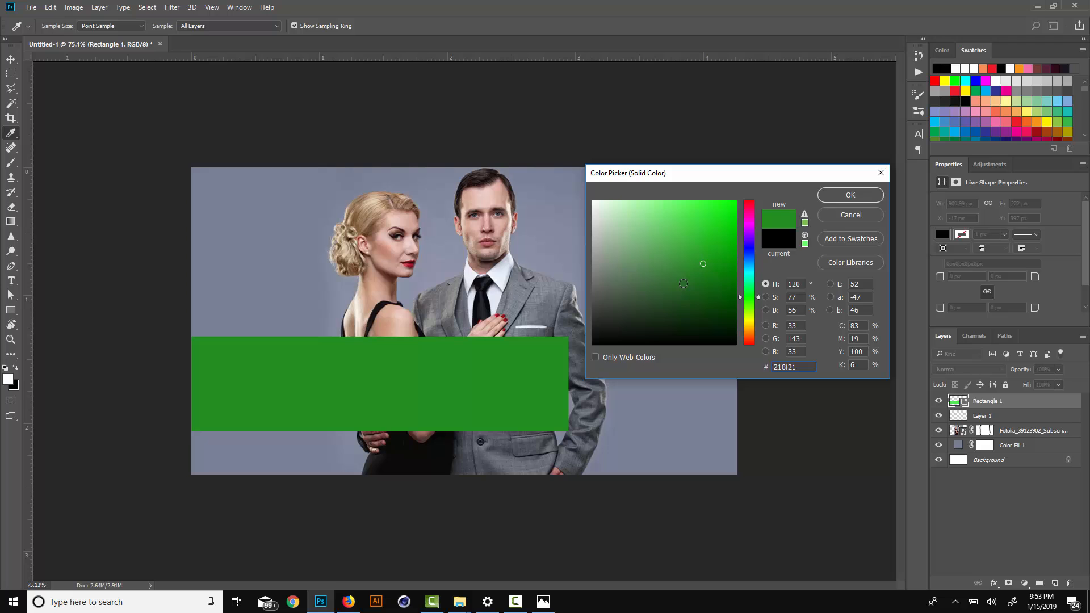
# Switch to Firefox, search the web for "green color code" and copy the lime hex code #00FF00.
pyautogui.click(347, 601)
pyautogui.click(265, 10)
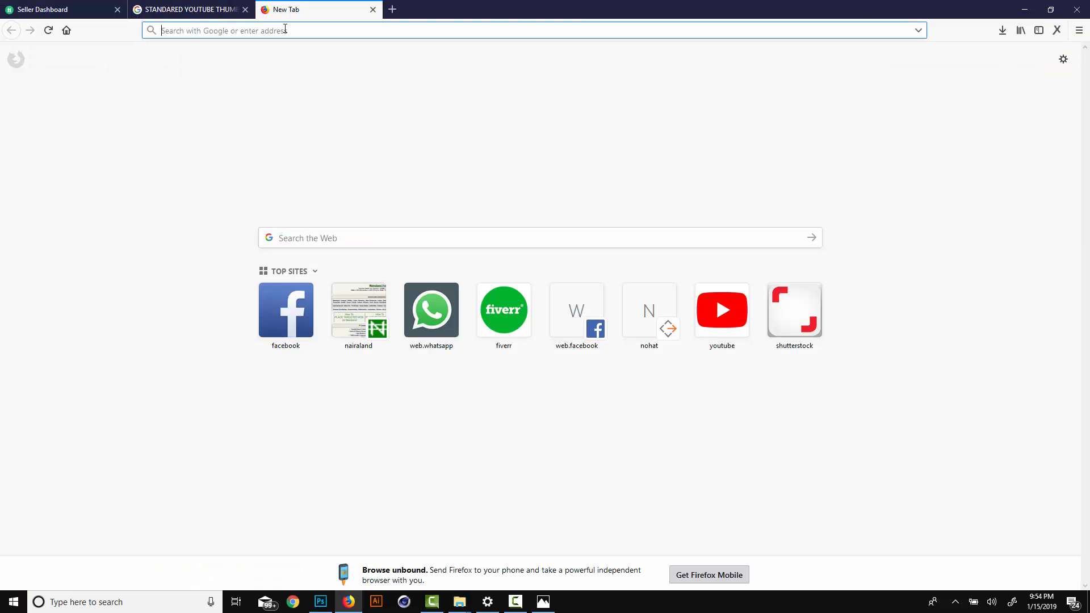
pyautogui.write('green')
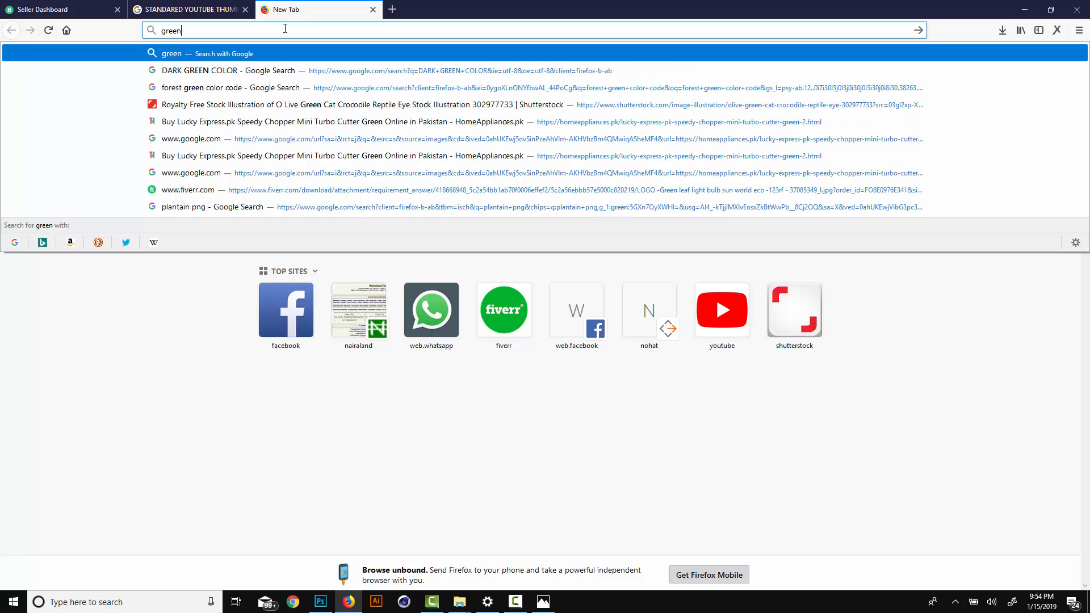
pyautogui.write(' color code')
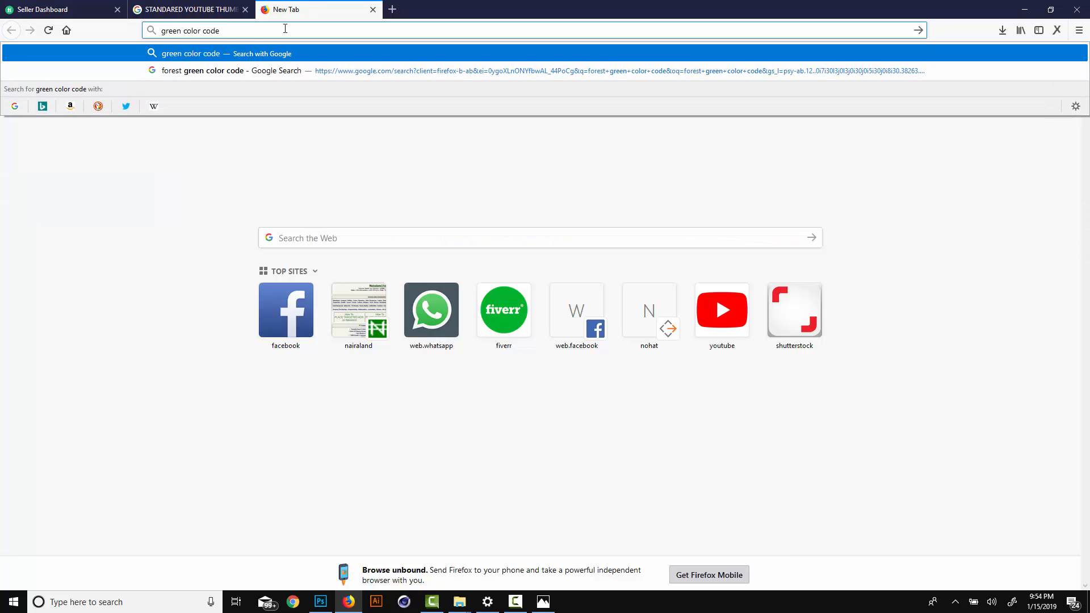
pyautogui.press('Return')
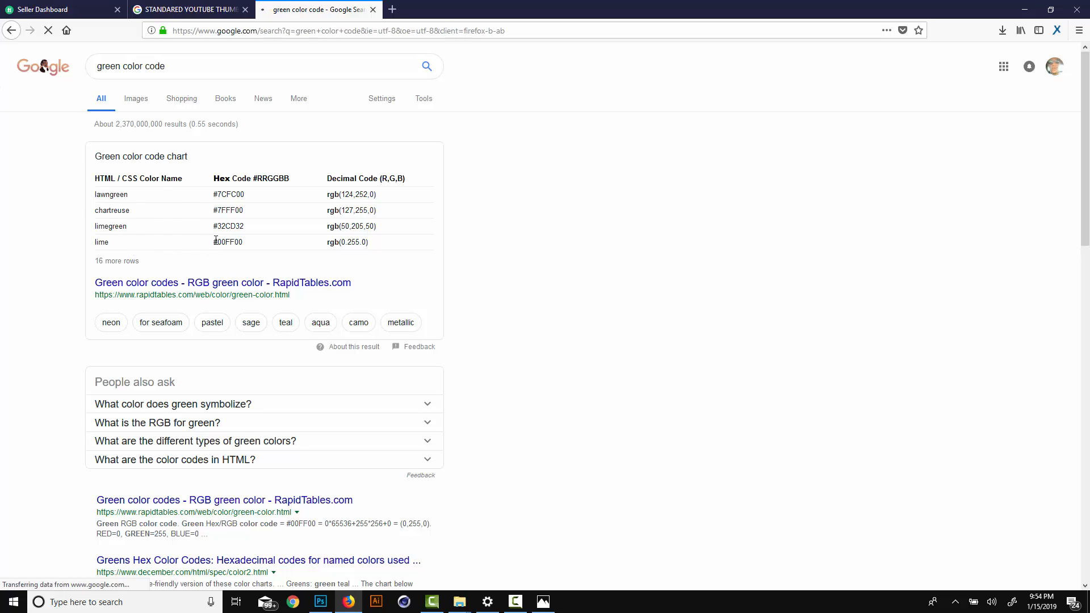
pyautogui.moveTo(215, 245); pyautogui.dragTo(244, 244)
pyautogui.rightClick(235, 242)
pyautogui.click(259, 250)
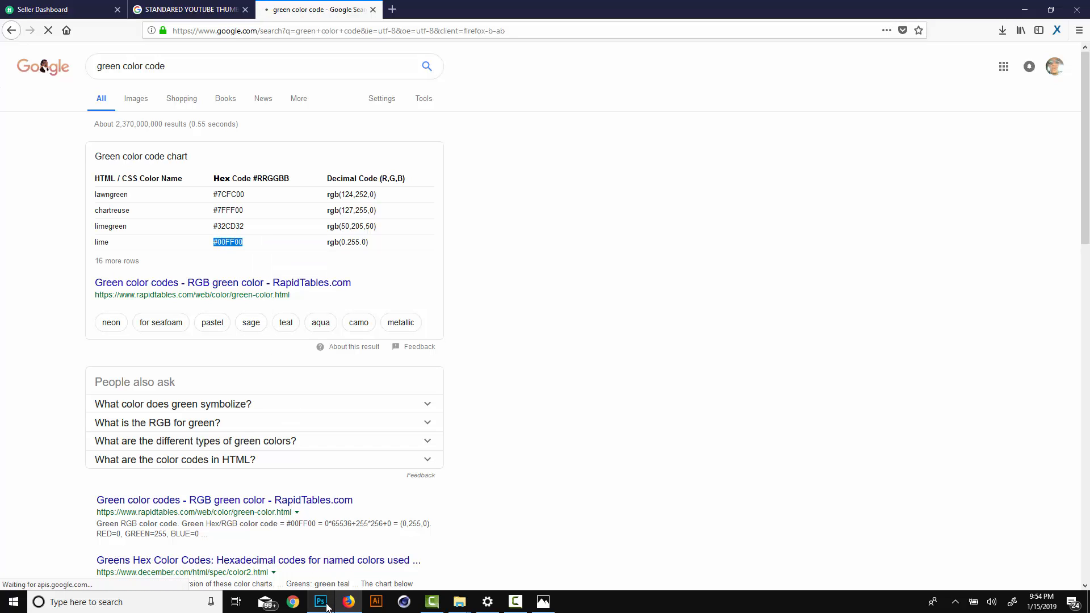
# Switch back to Photoshop and apply the copied hex code #00FF00 as the rectangle's fill color.
pyautogui.moveTo(326, 605)
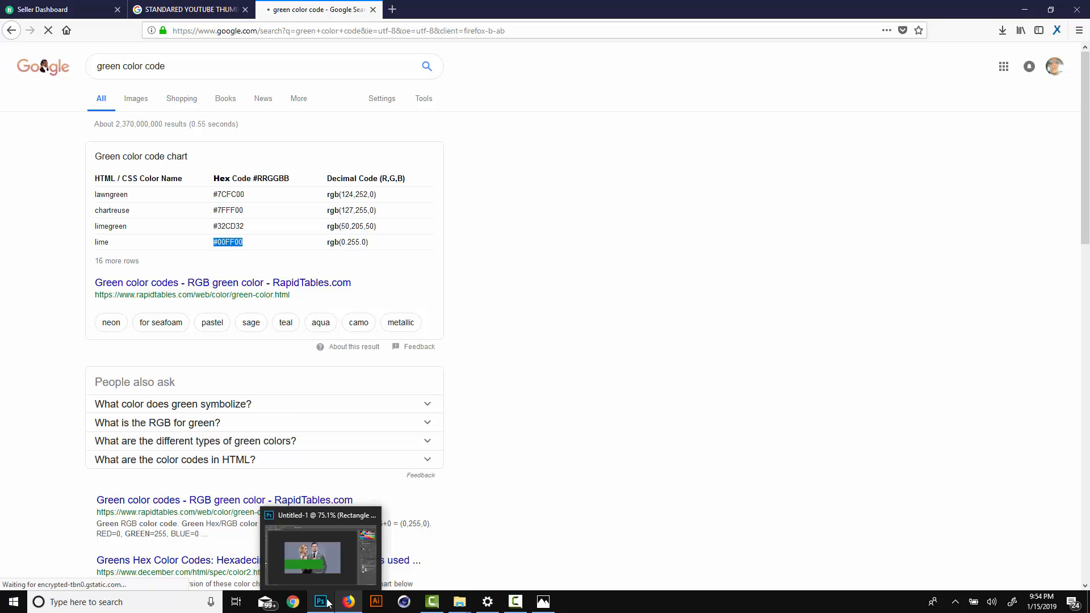
pyautogui.click(320, 553)
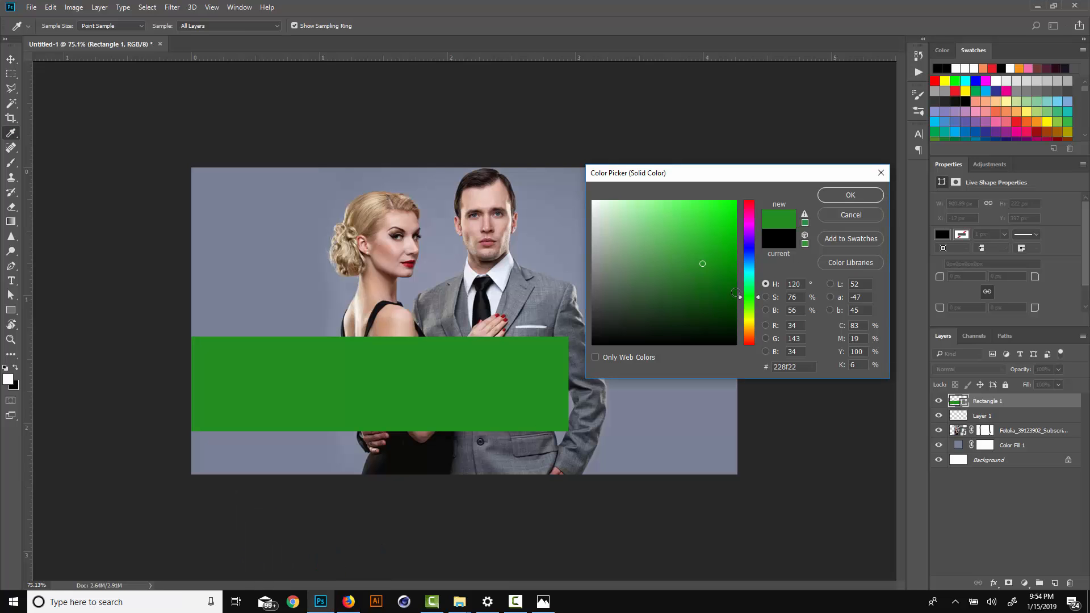
pyautogui.moveTo(815, 369); pyautogui.dragTo(722, 375)
pyautogui.hotkey('ctrl', 'v')
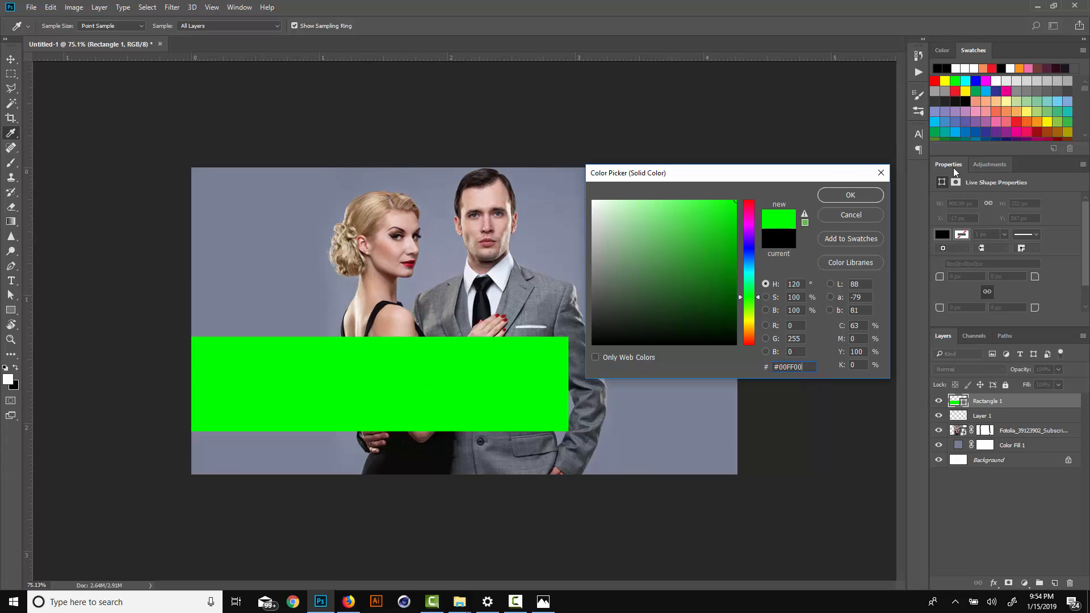
pyautogui.click(876, 195)
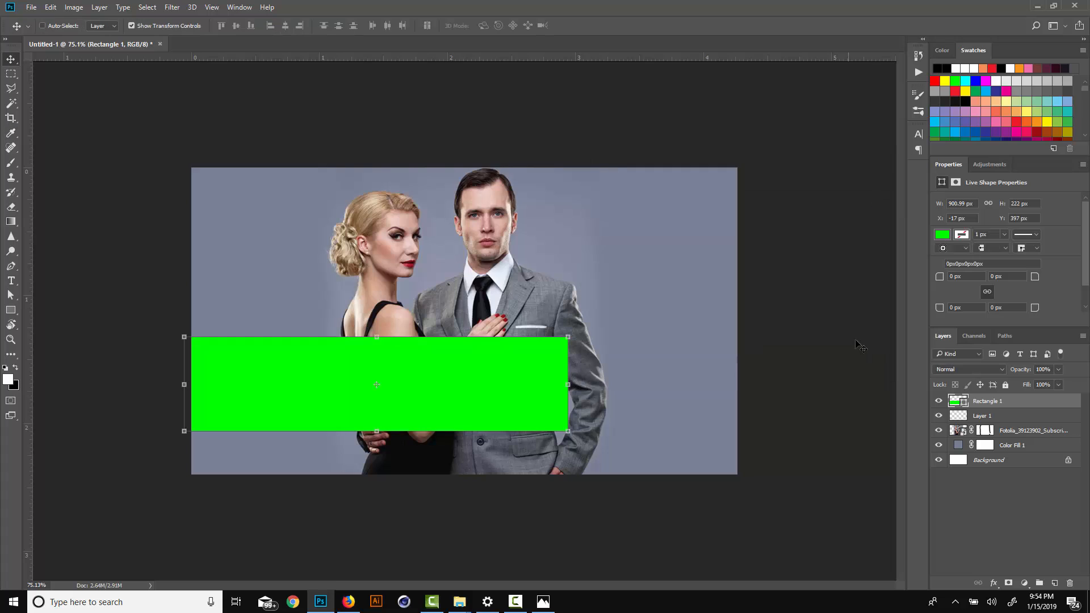
# Change the rectangle's fill to the green swatch 39b54a.
pyautogui.doubleClick(964, 402)
pyautogui.scroll(-3, 999, 102)
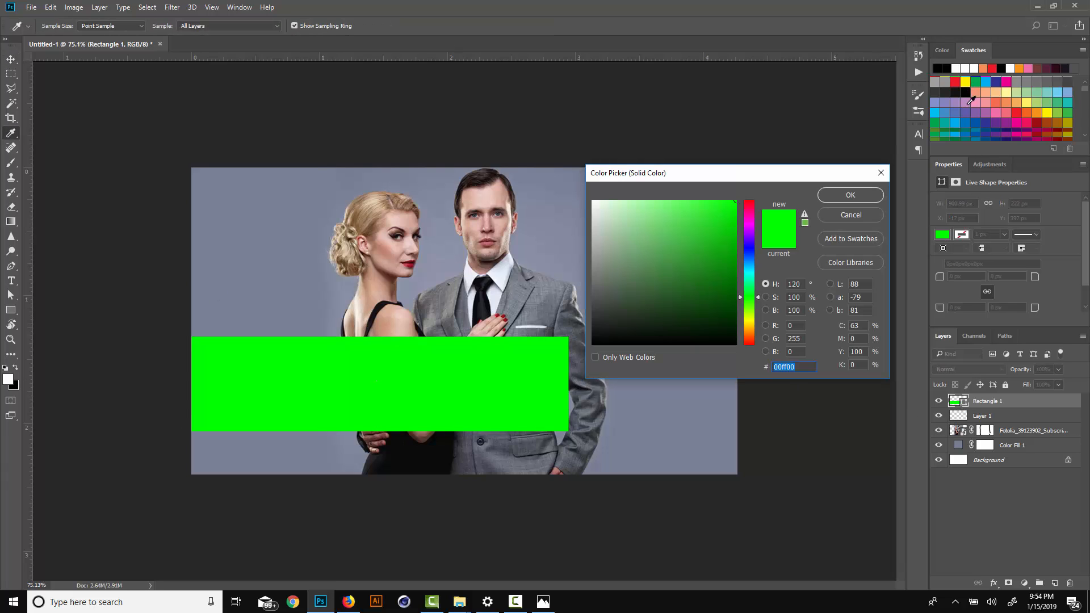
pyautogui.click(1067, 93)
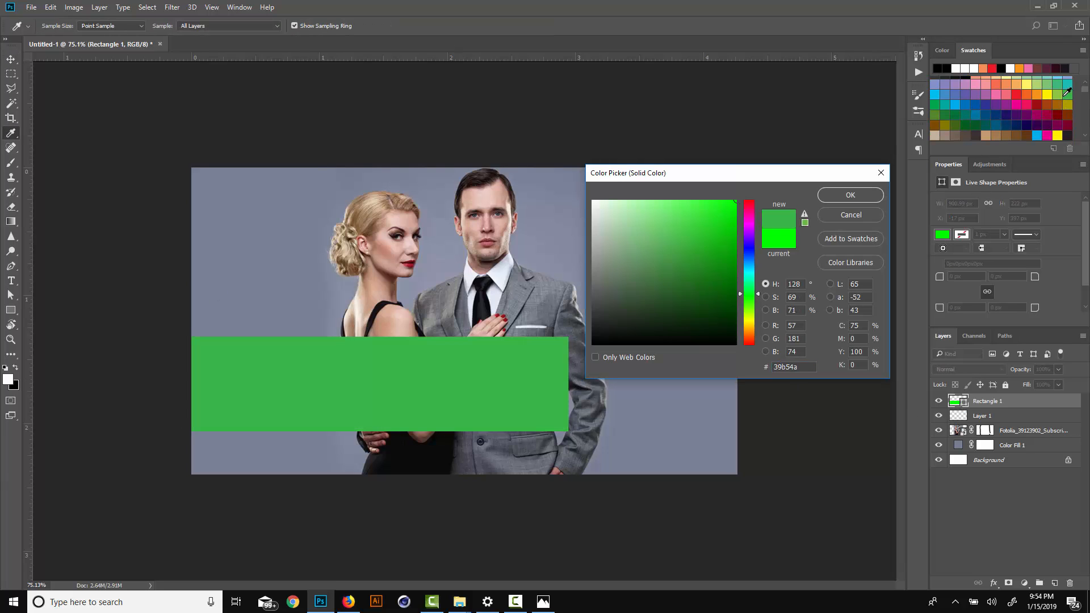
pyautogui.click(878, 196)
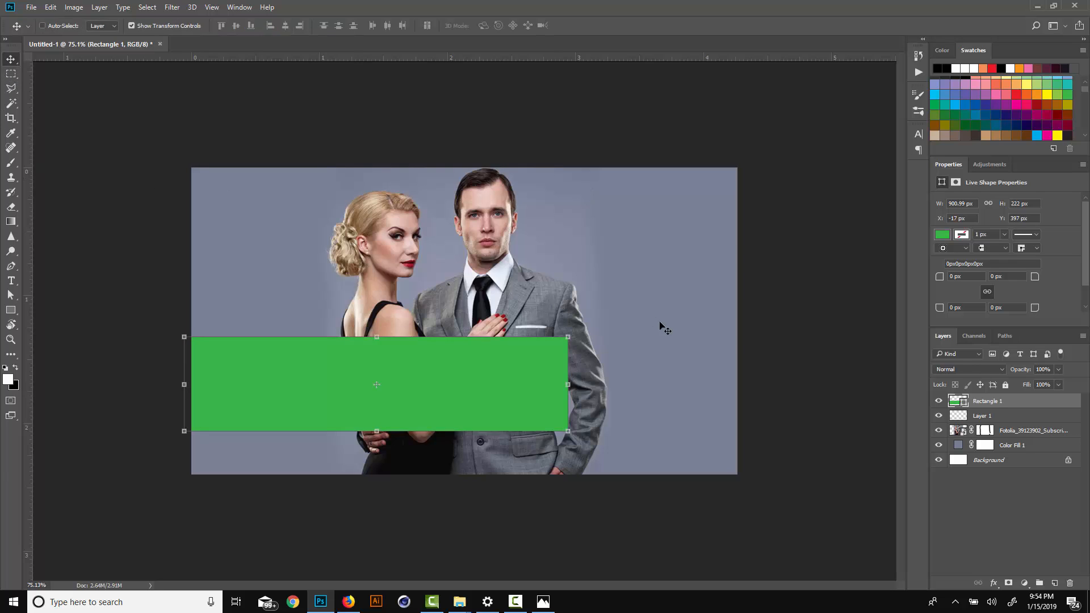
# Move the green rectangle up to the image's top edge and stretch it across to the canvas's right edge.
pyautogui.keyDown('ctrl'); pyautogui.click(796, 375); pyautogui.keyUp('ctrl')
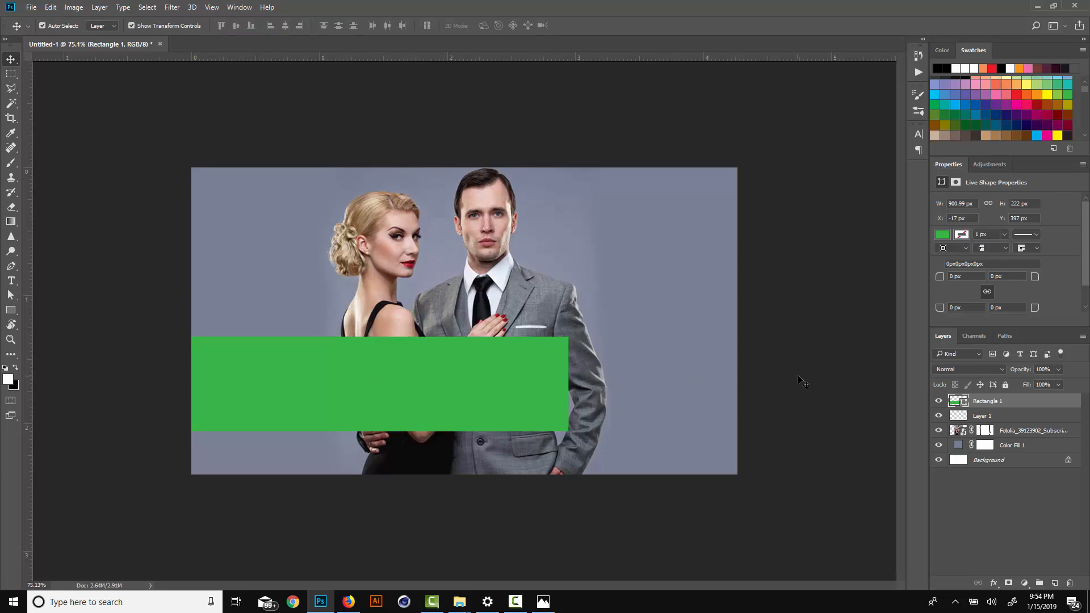
pyautogui.keyDown('ctrl'); pyautogui.click(291, 375); pyautogui.keyUp('ctrl')
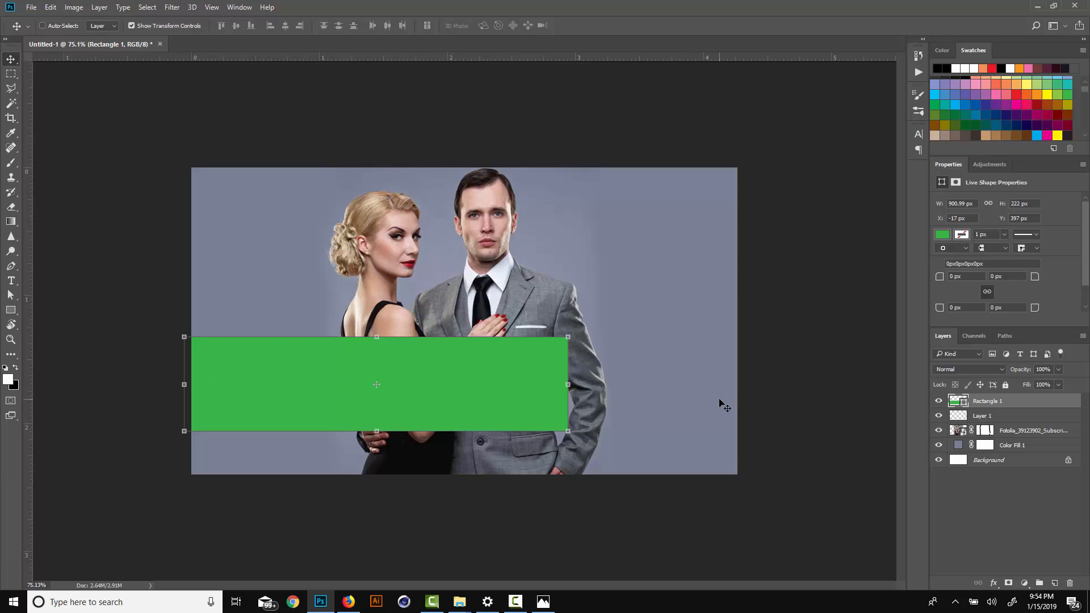
pyautogui.moveTo(437, 380); pyautogui.dragTo(437, 202)
pyautogui.moveTo(568, 207); pyautogui.dragTo(739, 208)
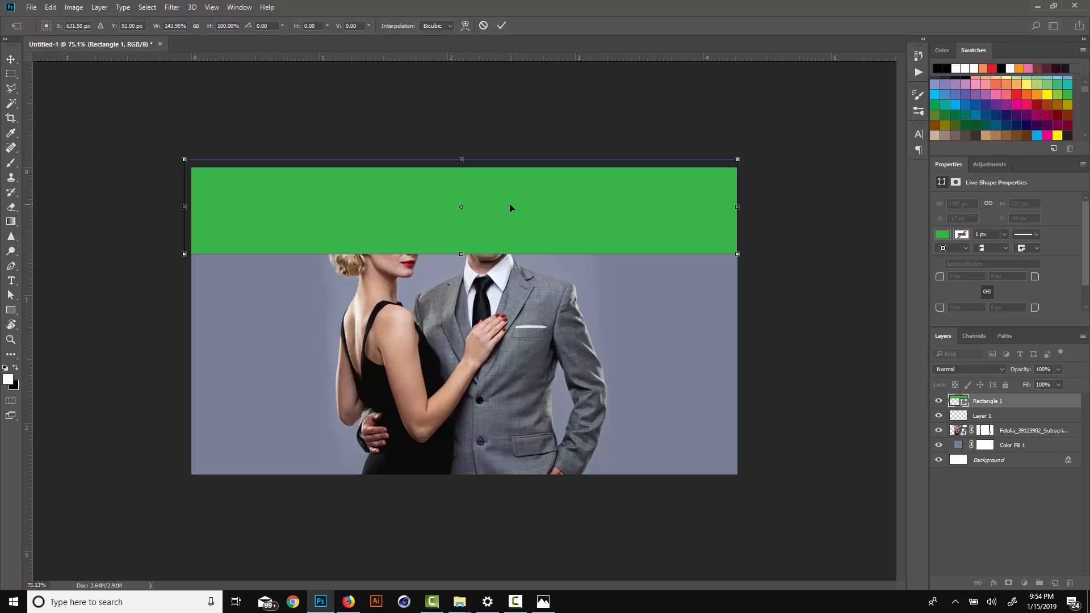
pyautogui.press('Return')
# Try moving the couple photo down below the green bar, and undo that move along with the bar's repositioning.
pyautogui.moveTo(510, 320); pyautogui.dragTo(510, 406)
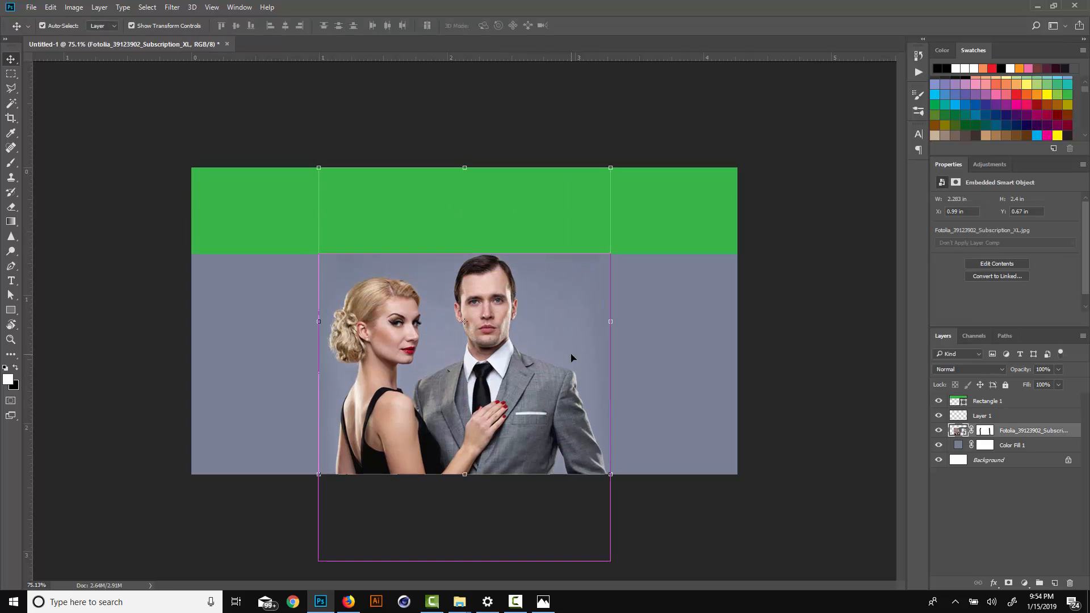
pyautogui.hotkey('ctrl', 'z')
pyautogui.hotkey('ctrl', 'z')
pyautogui.hotkey('ctrl', 'alt', 'z')
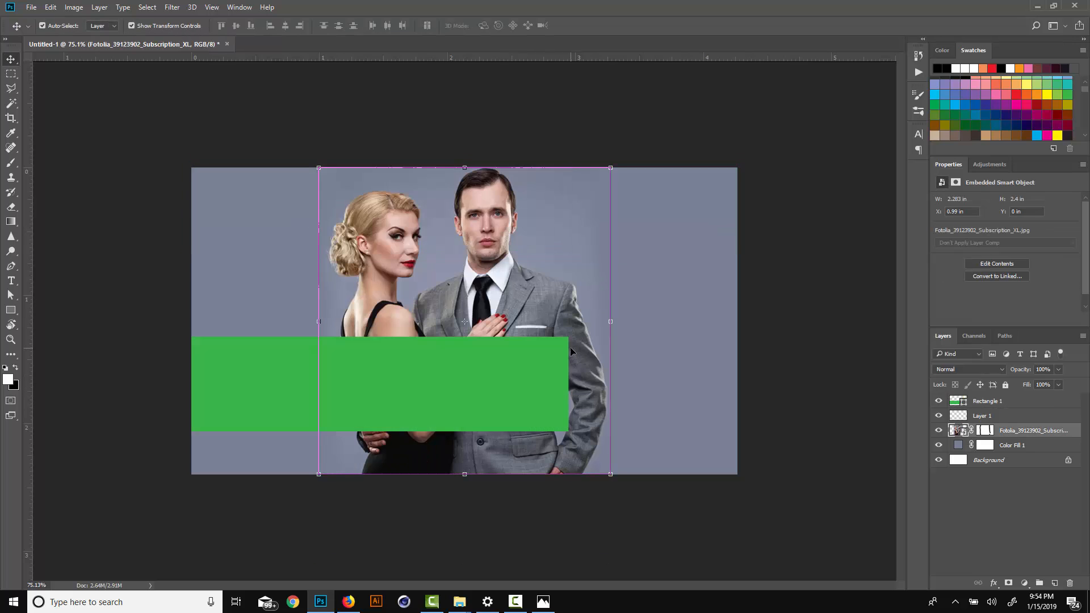
# Delete the green rectangle covering the couple's lower half.
pyautogui.click(810, 333)
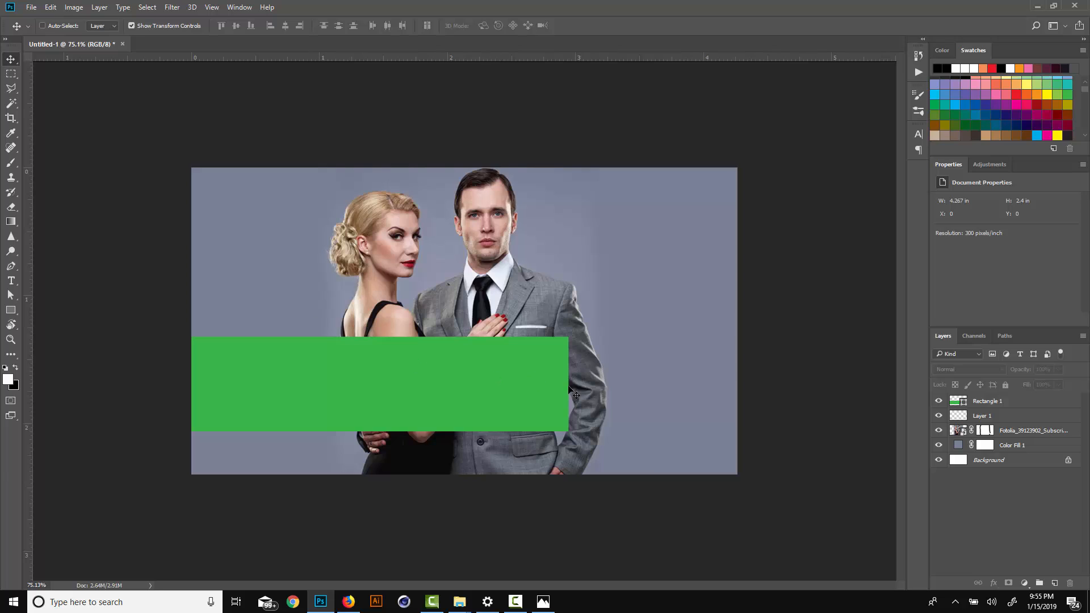
pyautogui.keyDown('ctrl'); pyautogui.click(515, 398); pyautogui.keyUp('ctrl')
pyautogui.press('Delete')
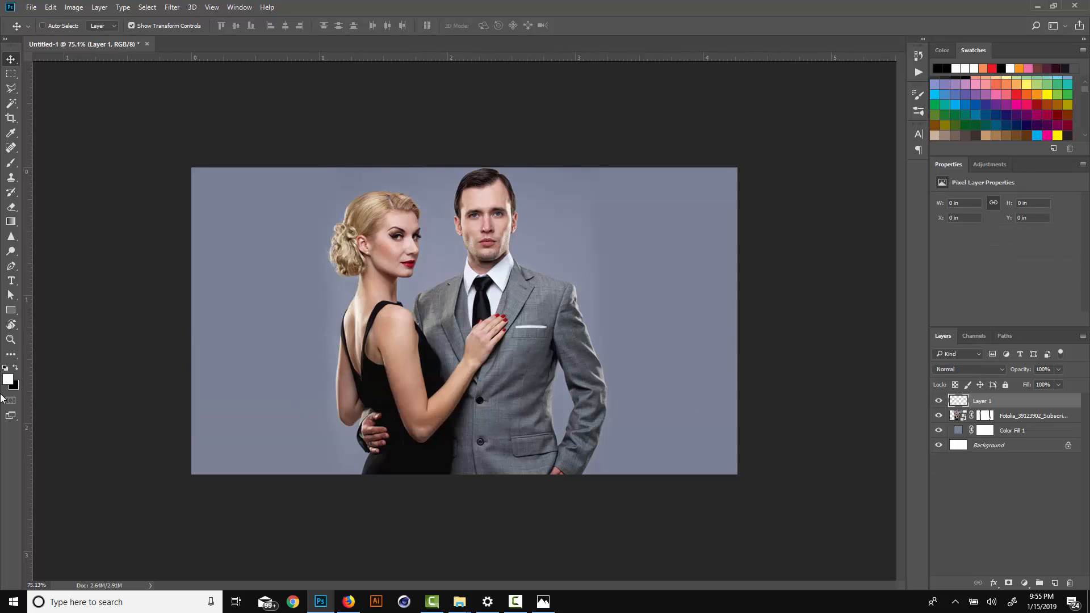
# Draw a rectangle about 1203 x 162 px across the couple's lower half and fill it with red ed1c24.
pyautogui.click(10, 310)
pyautogui.moveTo(189, 361); pyautogui.dragTo(702, 430)
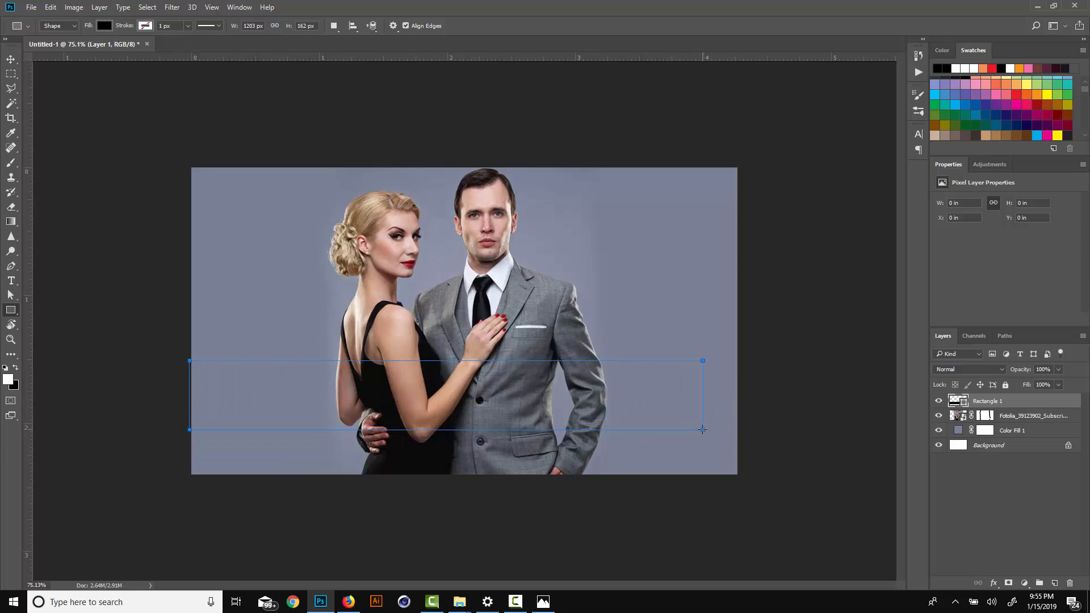
pyautogui.doubleClick(956, 401)
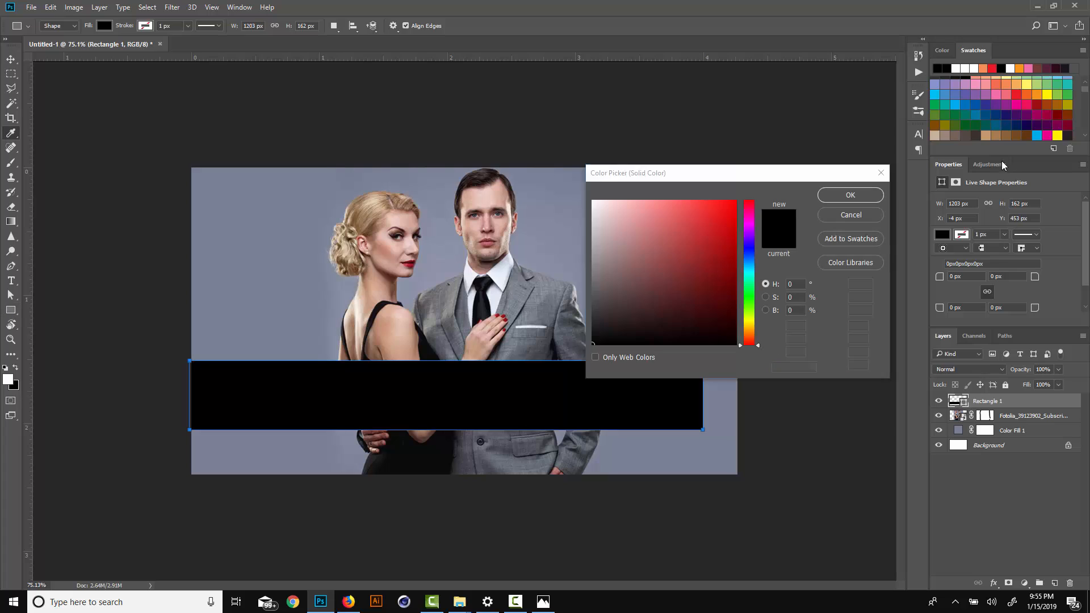
pyautogui.click(1019, 94)
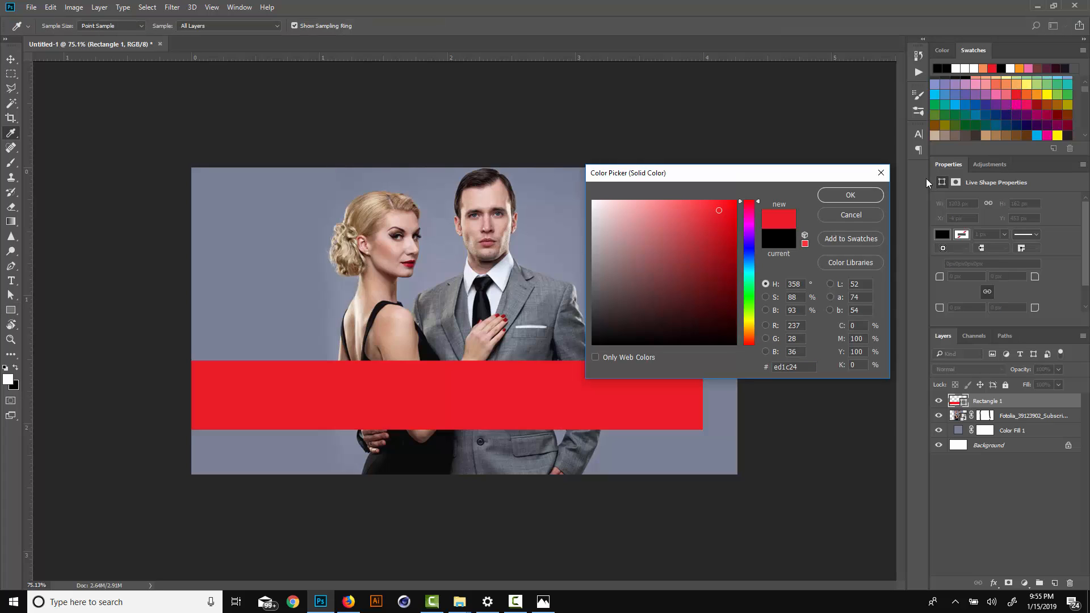
pyautogui.click(864, 193)
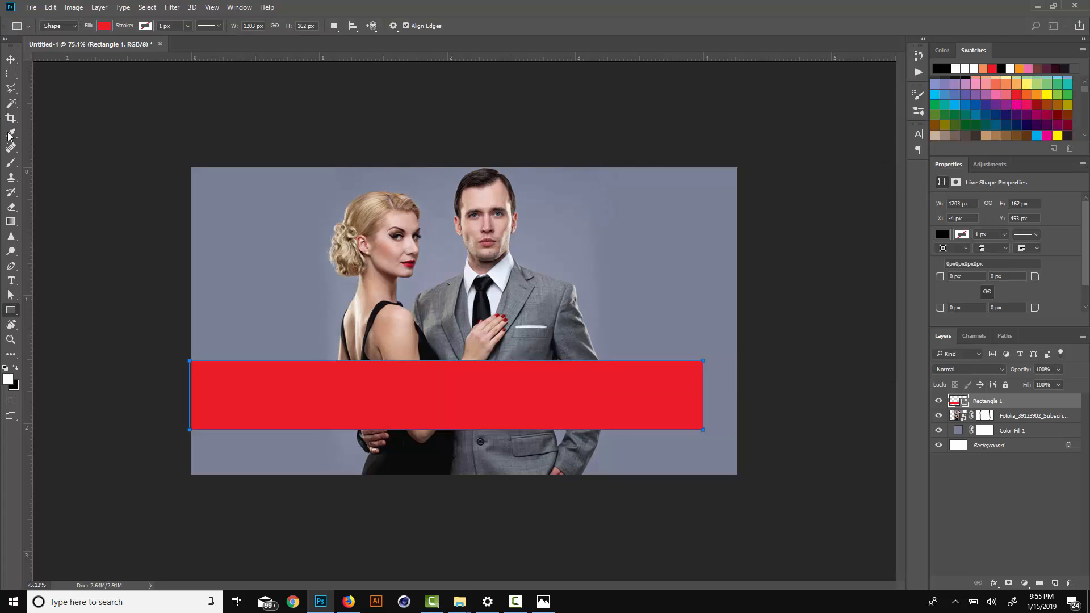
pyautogui.click(11, 59)
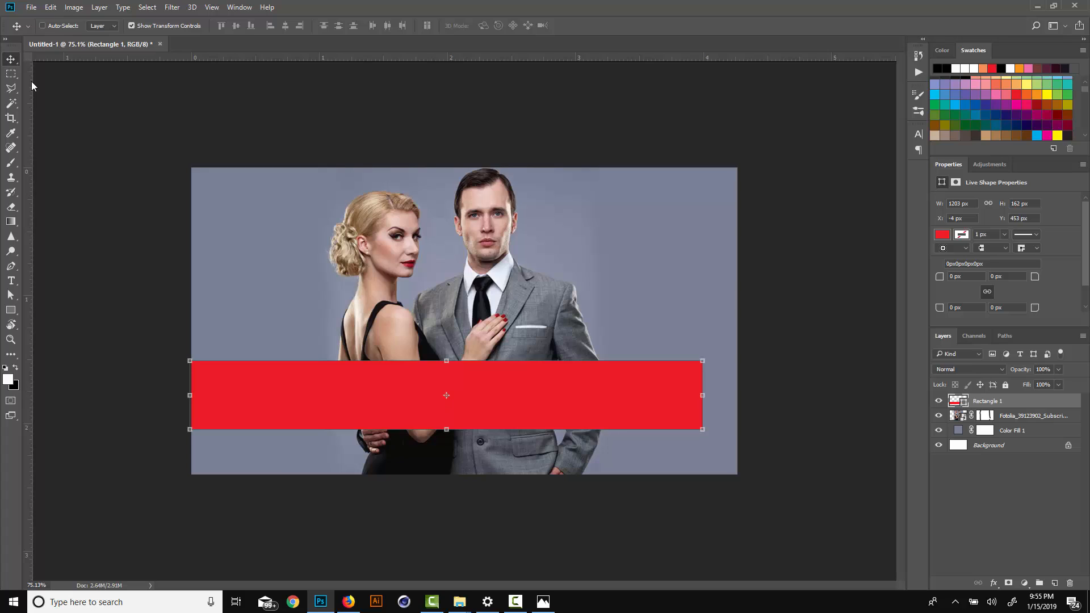
# Distort the red rectangle so its upper edge slopes down to the right and it fills the canvas's bottom, and delete it.
pyautogui.press('ctrl')
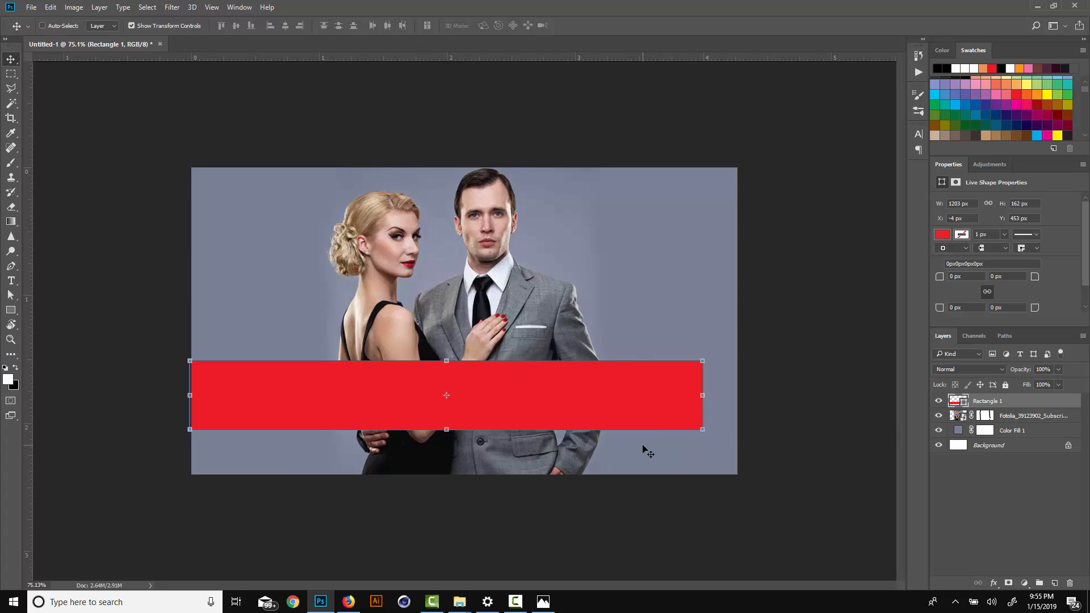
pyautogui.press('ctrl')
pyautogui.click(704, 430)
pyautogui.moveTo(709, 438); pyautogui.dragTo(752, 491)
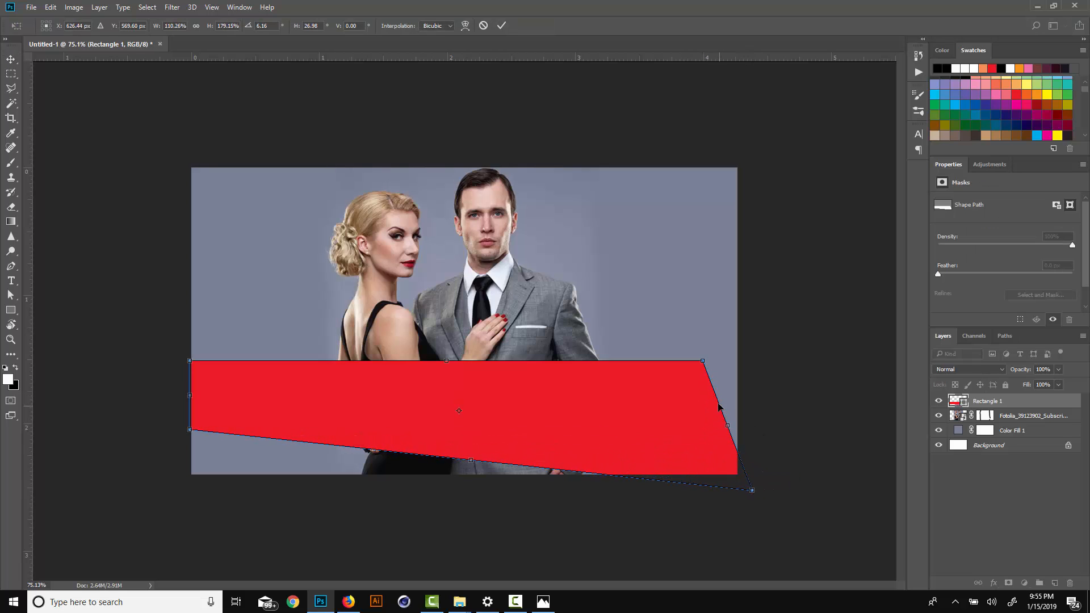
pyautogui.moveTo(704, 360); pyautogui.dragTo(746, 434)
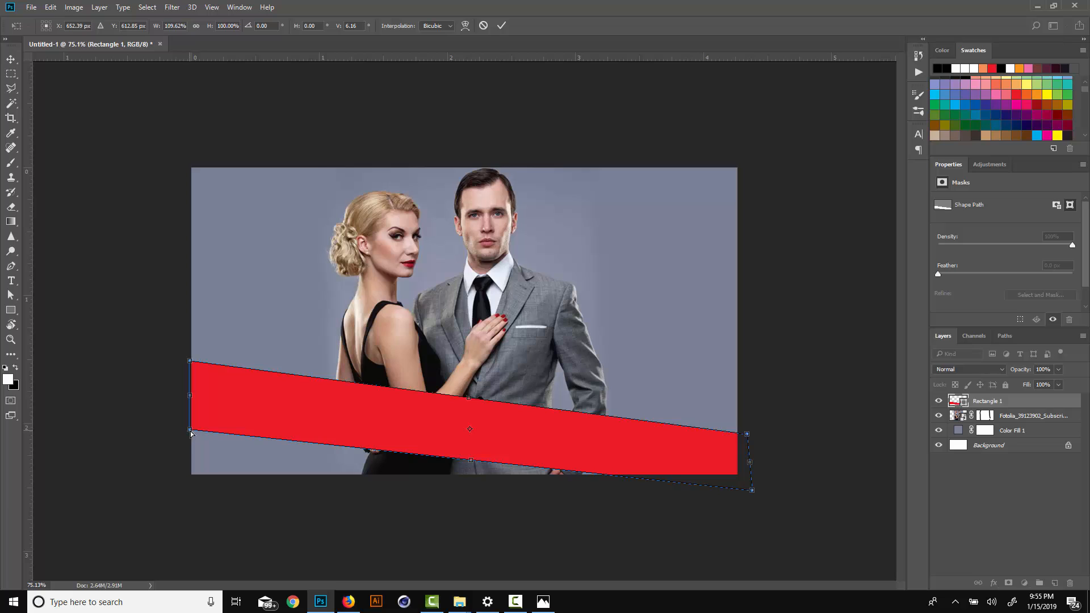
pyautogui.moveTo(191, 433); pyautogui.dragTo(182, 492)
pyautogui.press('Return')
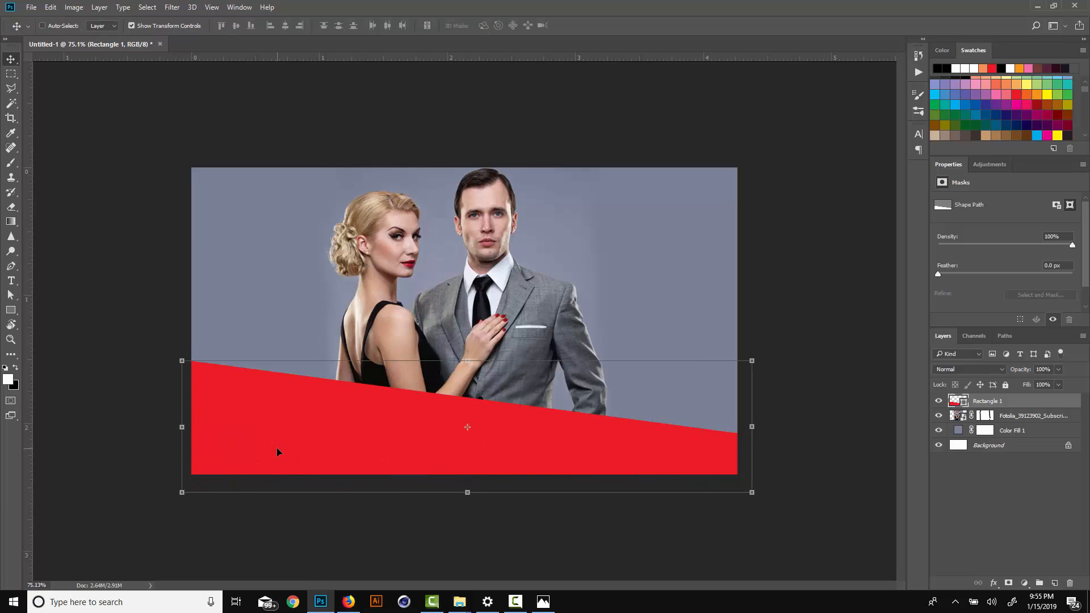
pyautogui.press('Delete')
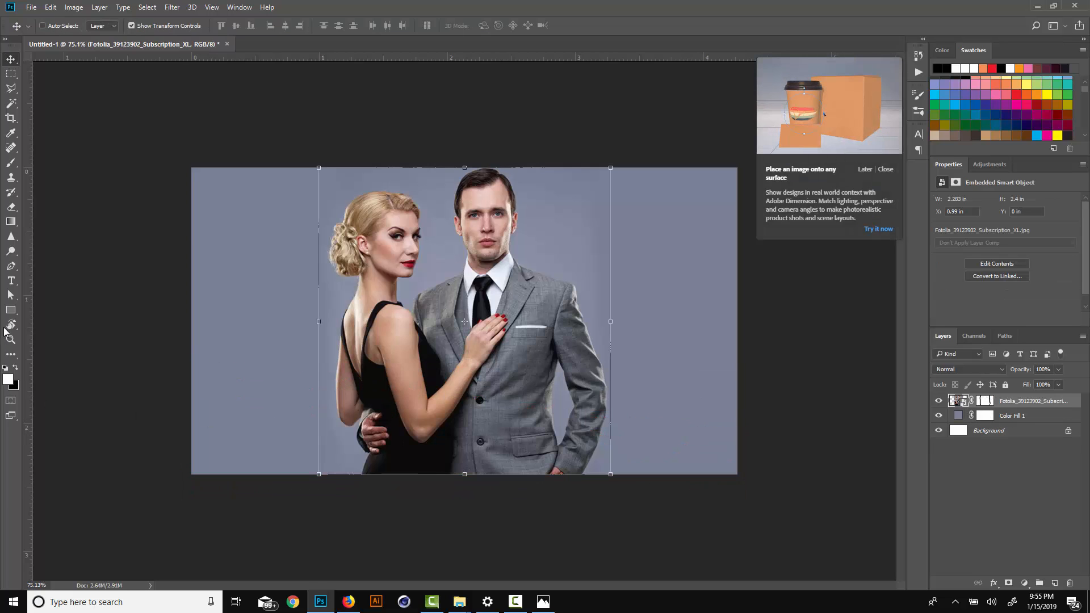
# Draw a black rectangle about 1042 x 280 px across the couple's lower half.
pyautogui.click(11, 310)
pyautogui.moveTo(188, 340); pyautogui.dragTo(632, 459)
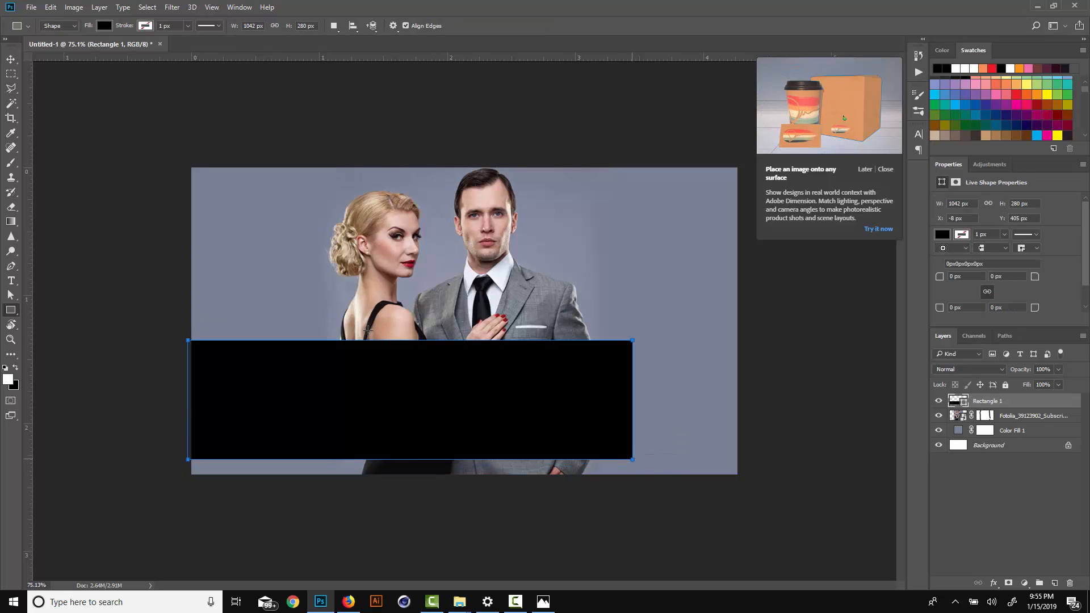
pyautogui.click(11, 63)
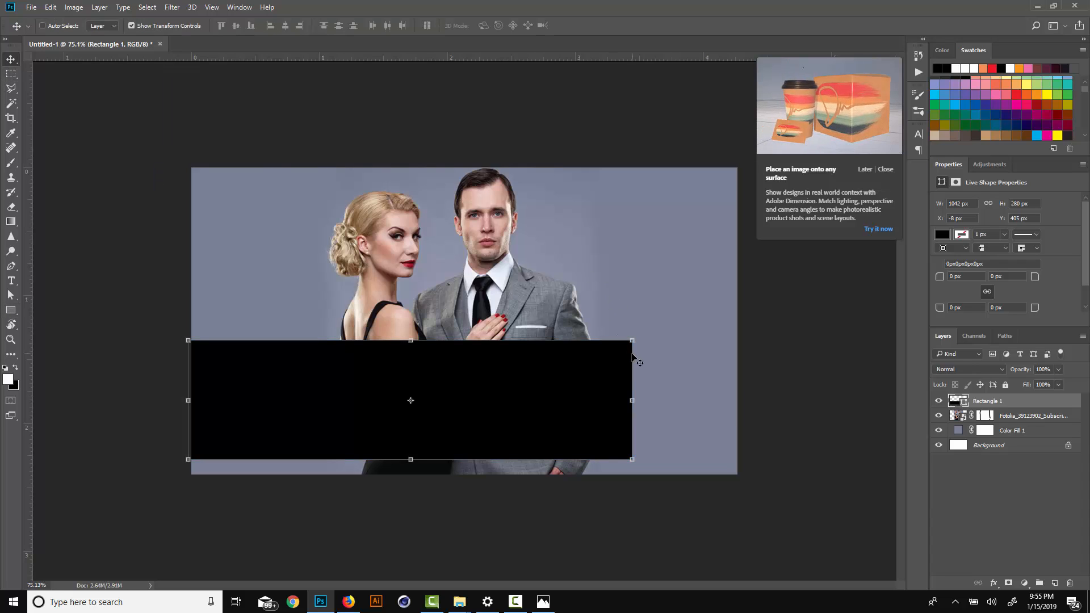
# Distort the black rectangle so its upper edge rises to the right past the canvas borders, and move it down to the couple's waist.
pyautogui.press('ctrl')
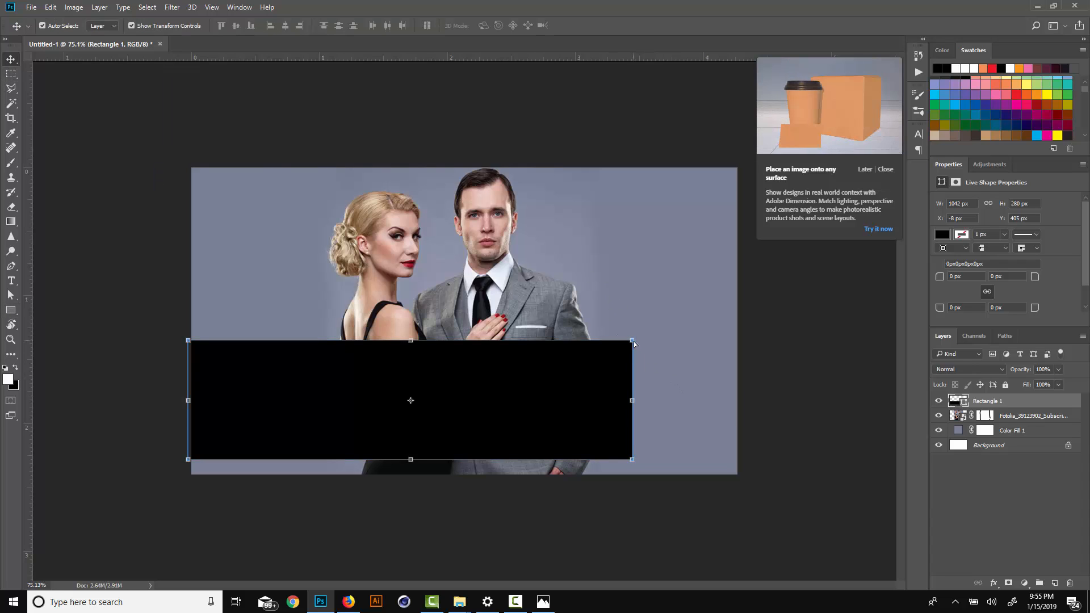
pyautogui.moveTo(634, 343); pyautogui.dragTo(745, 219)
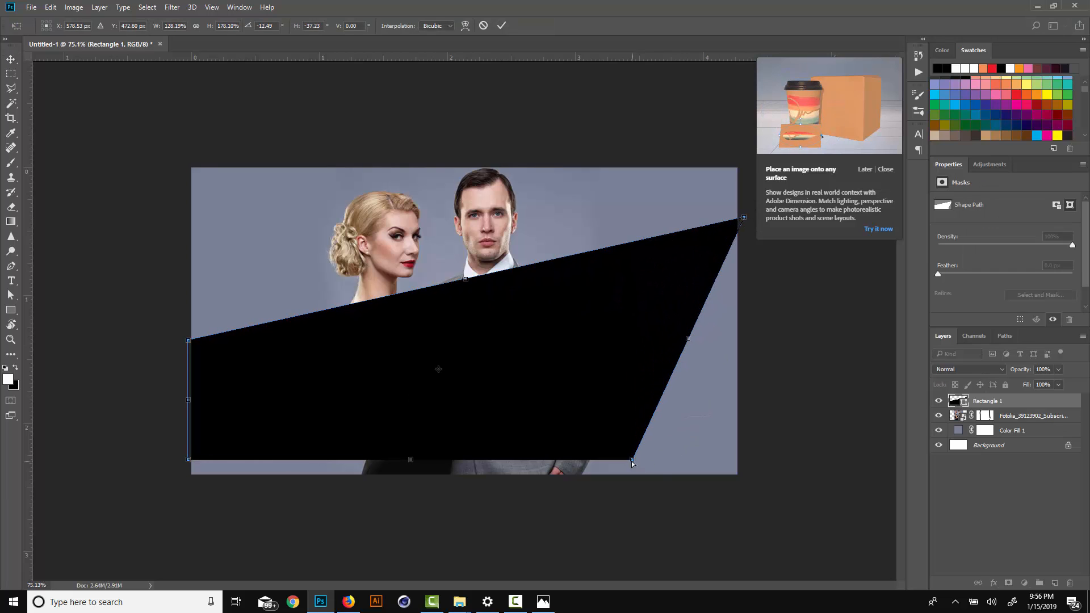
pyautogui.moveTo(632, 459); pyautogui.dragTo(777, 516)
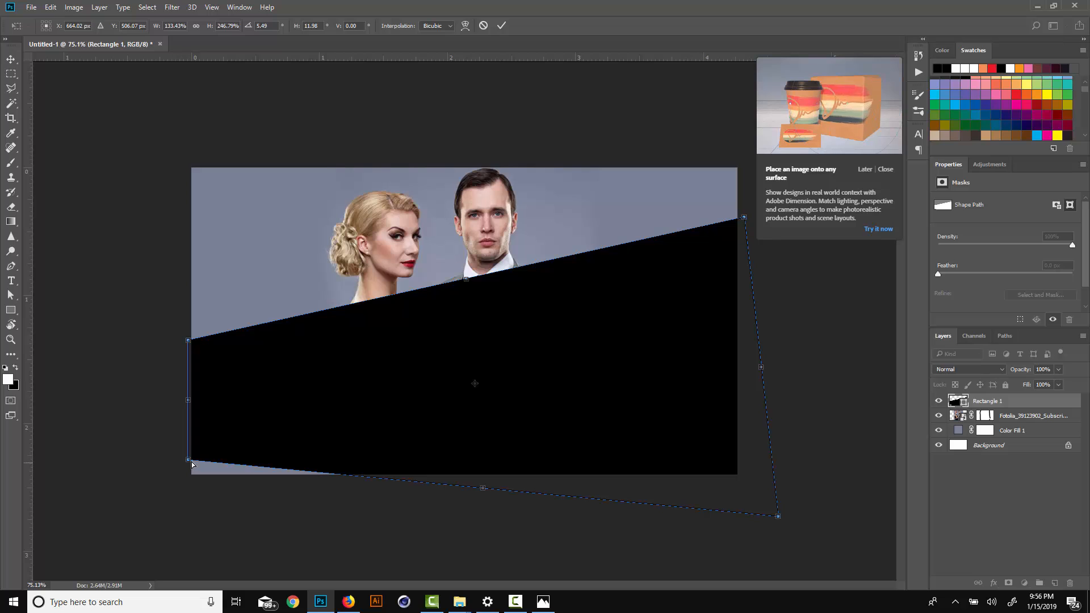
pyautogui.moveTo(188, 459); pyautogui.dragTo(186, 487)
pyautogui.click(11, 59)
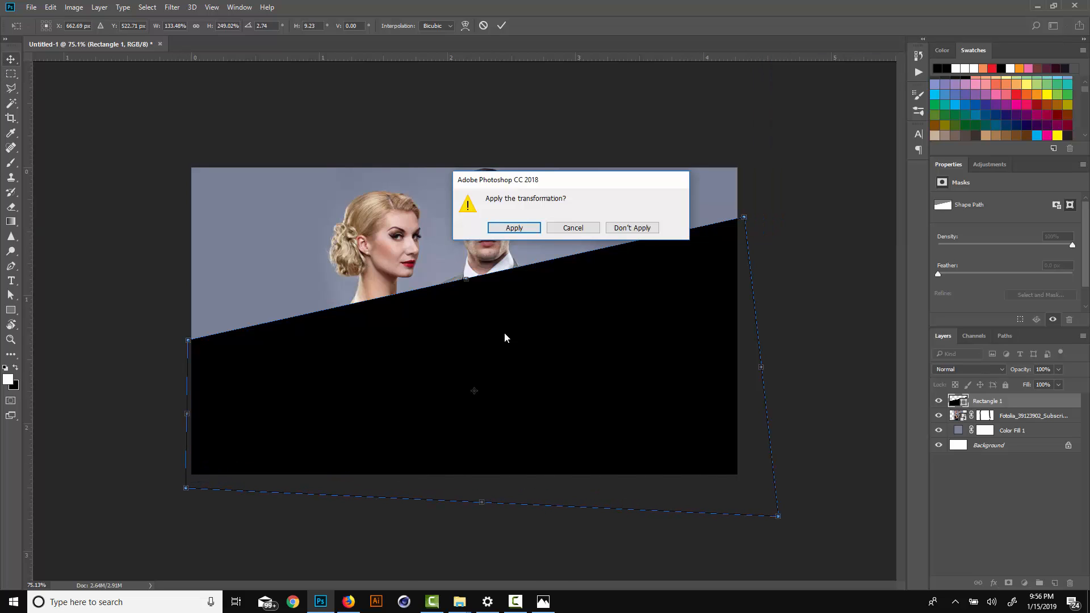
pyautogui.click(518, 228)
pyautogui.moveTo(564, 280); pyautogui.dragTo(566, 373)
# Fill the slanted black shape with green 57a45a.
pyautogui.doubleClick(964, 402)
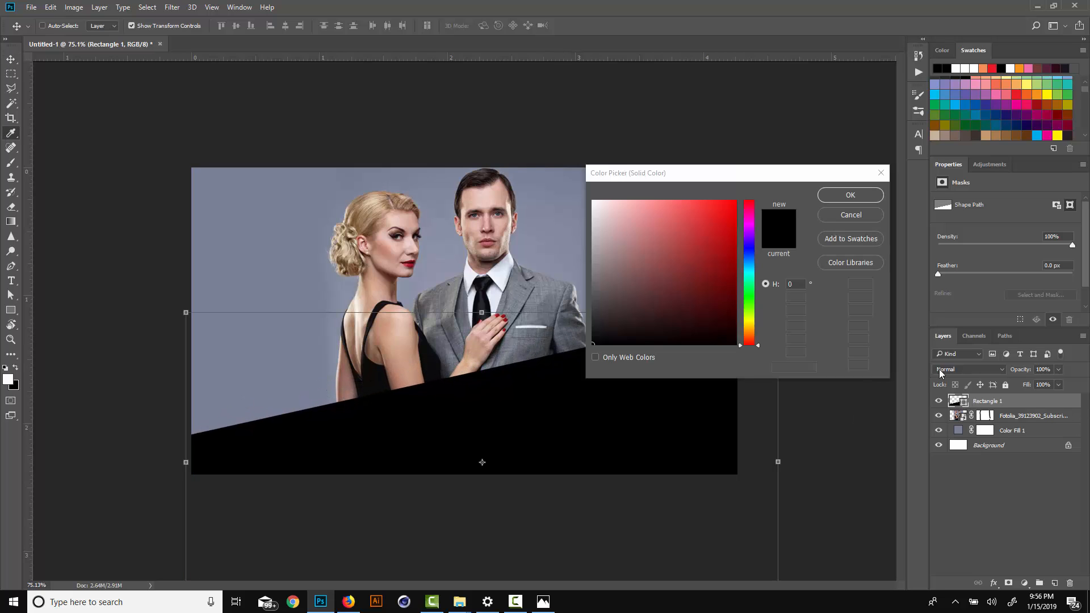
pyautogui.moveTo(749, 307); pyautogui.dragTo(749, 296)
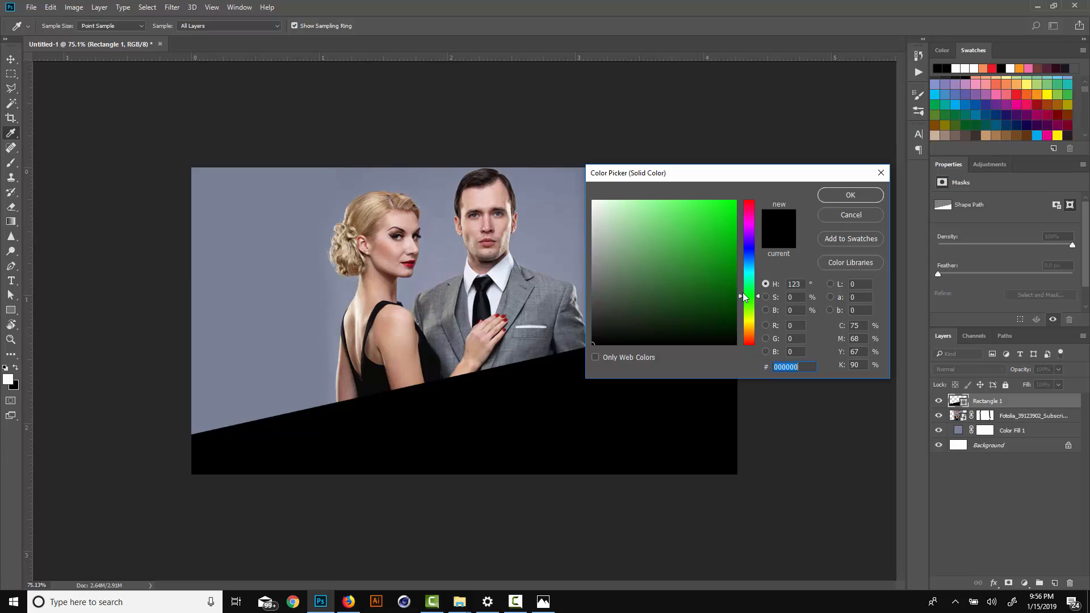
pyautogui.click(660, 252)
pyautogui.click(838, 194)
pyautogui.press('v')
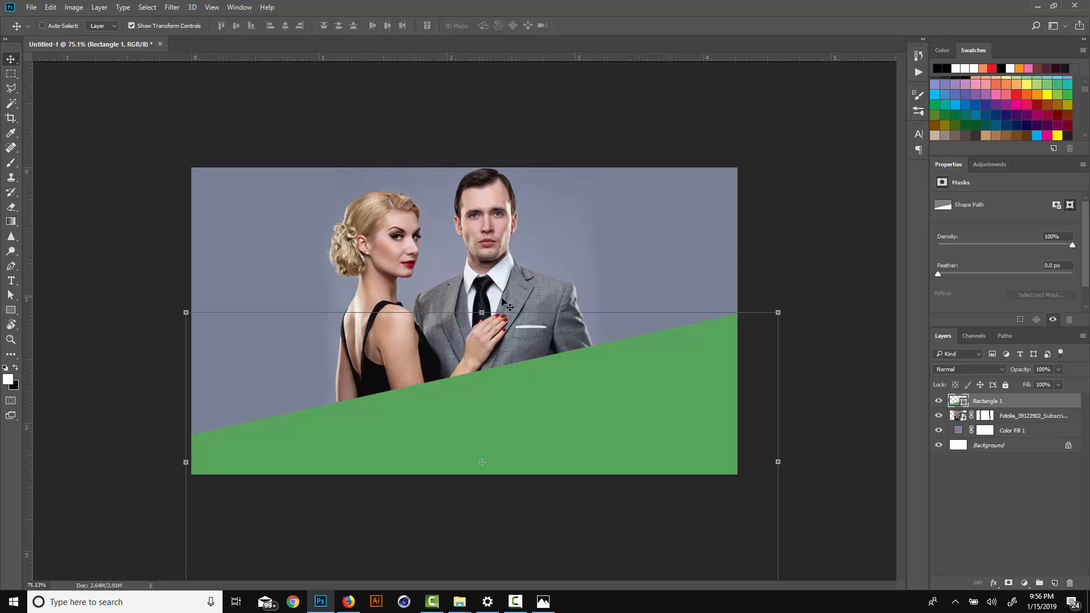
# Duplicate the green slanted shape slightly higher and fill the copy with white ffffff.
pyautogui.moveTo(662, 405)
pyautogui.mouseDown()
pyautogui.moveTo(662, 356)
pyautogui.moveTo(659, 406)
pyautogui.mouseUp()
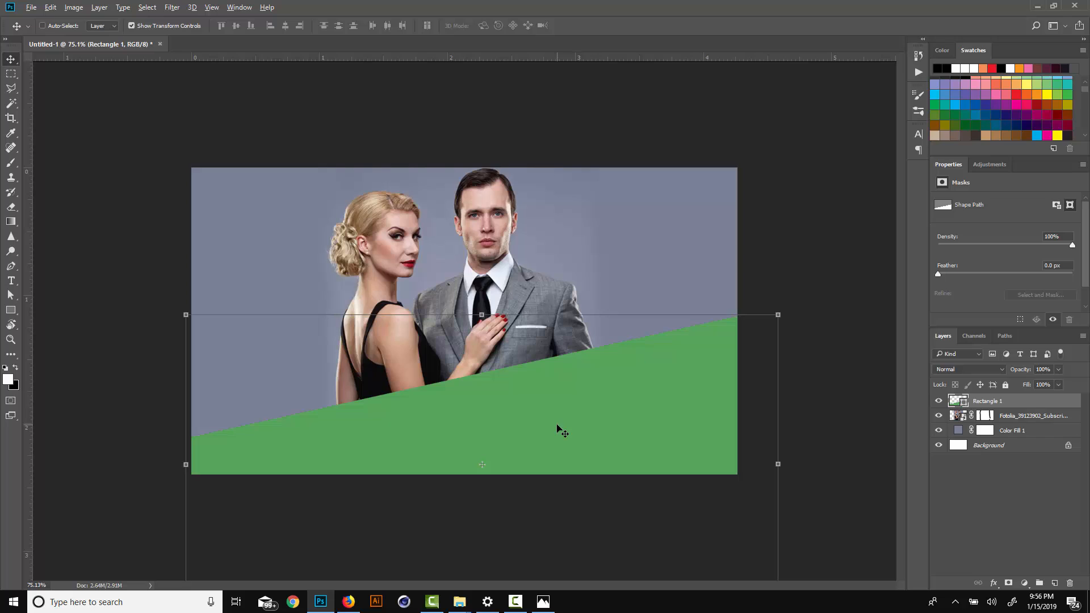
pyautogui.moveTo(557, 425); pyautogui.dragTo(556, 410)
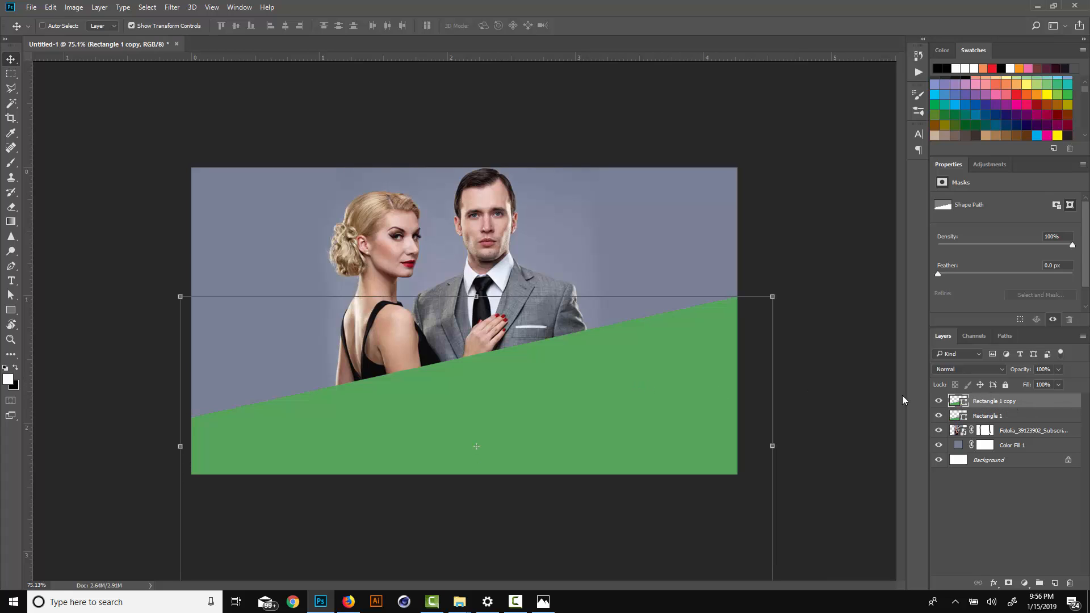
pyautogui.doubleClick(963, 403)
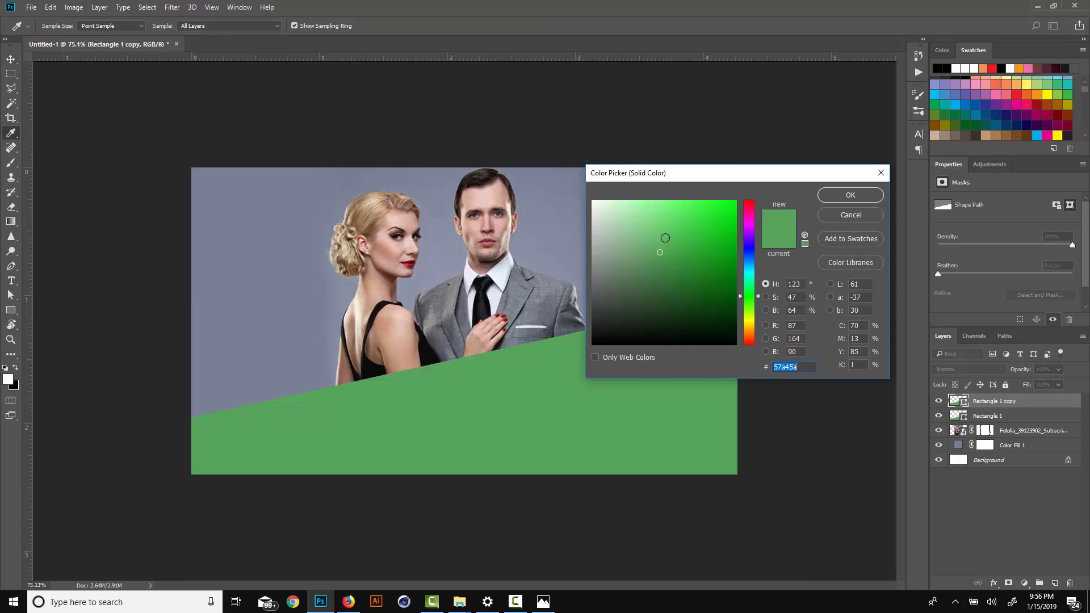
pyautogui.moveTo(662, 242); pyautogui.dragTo(569, 186)
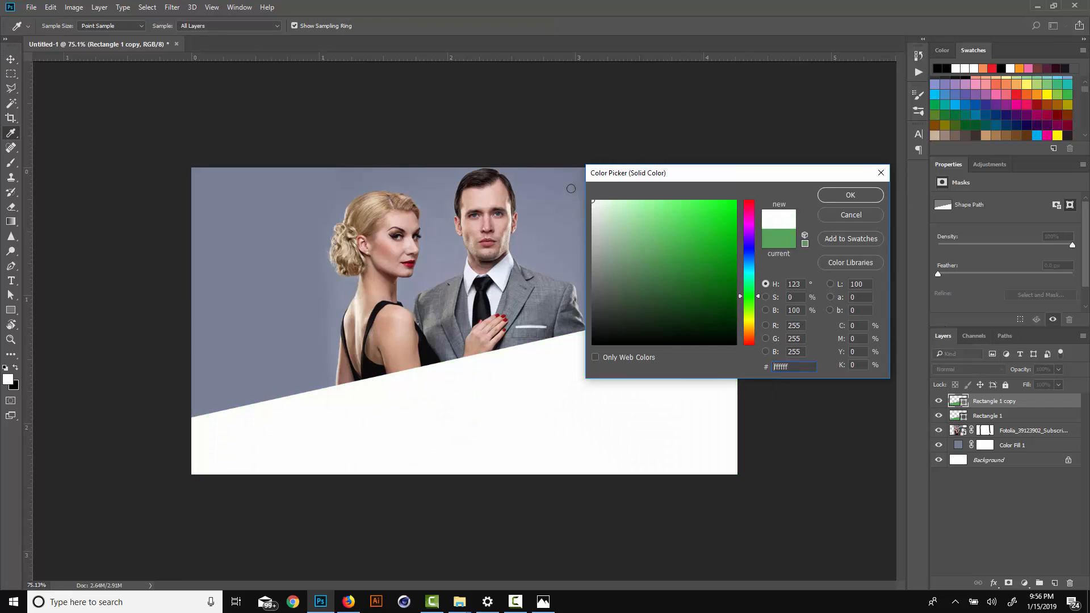
pyautogui.click(845, 195)
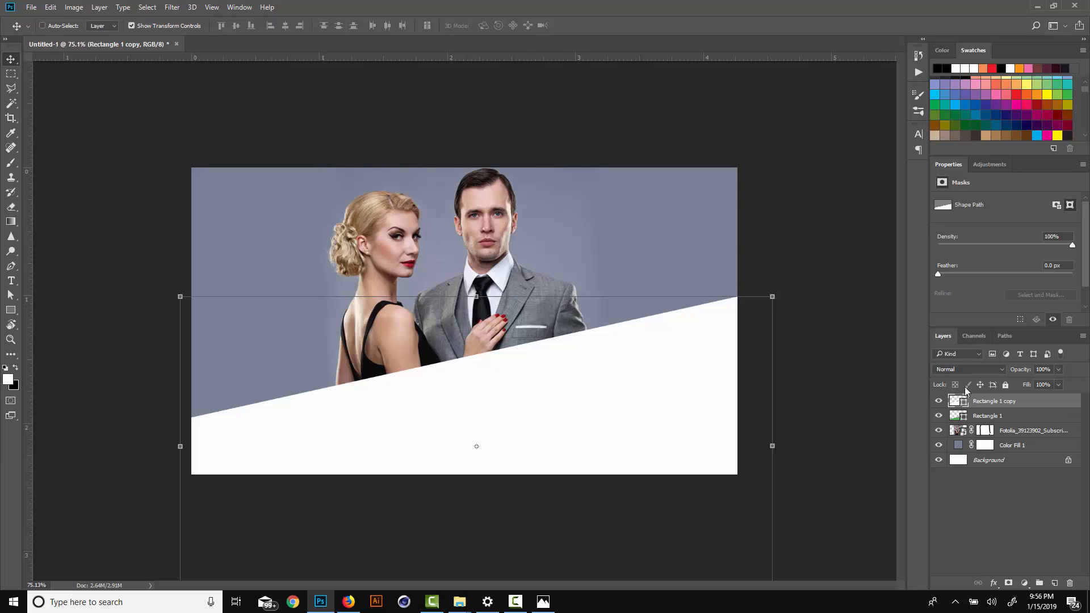
# Place the white copy's layer beneath the green shape, leaving a white band along the slope.
pyautogui.click(938, 401)
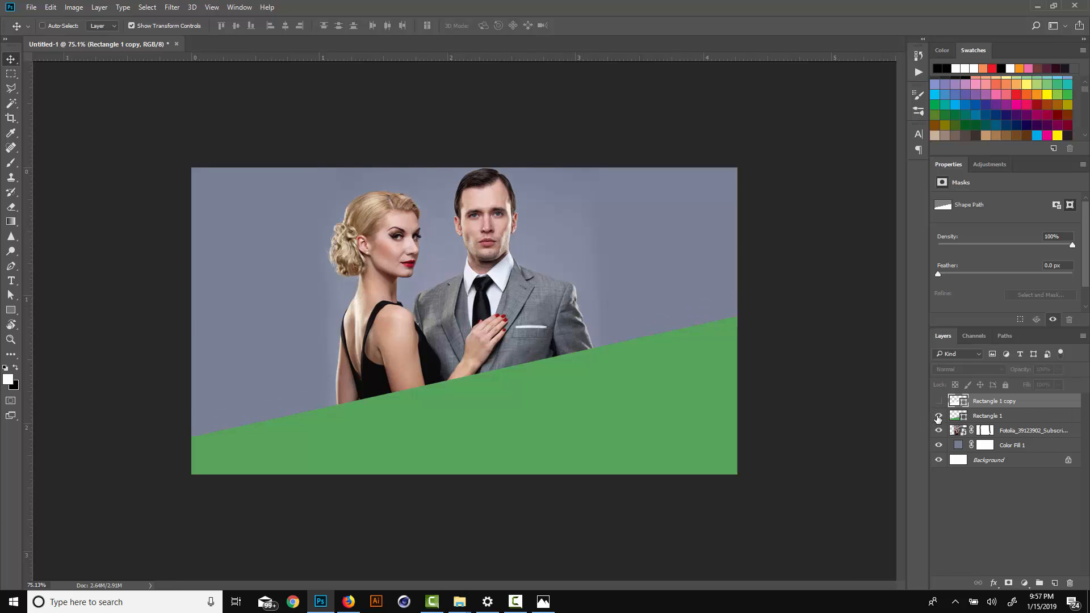
pyautogui.click(938, 401)
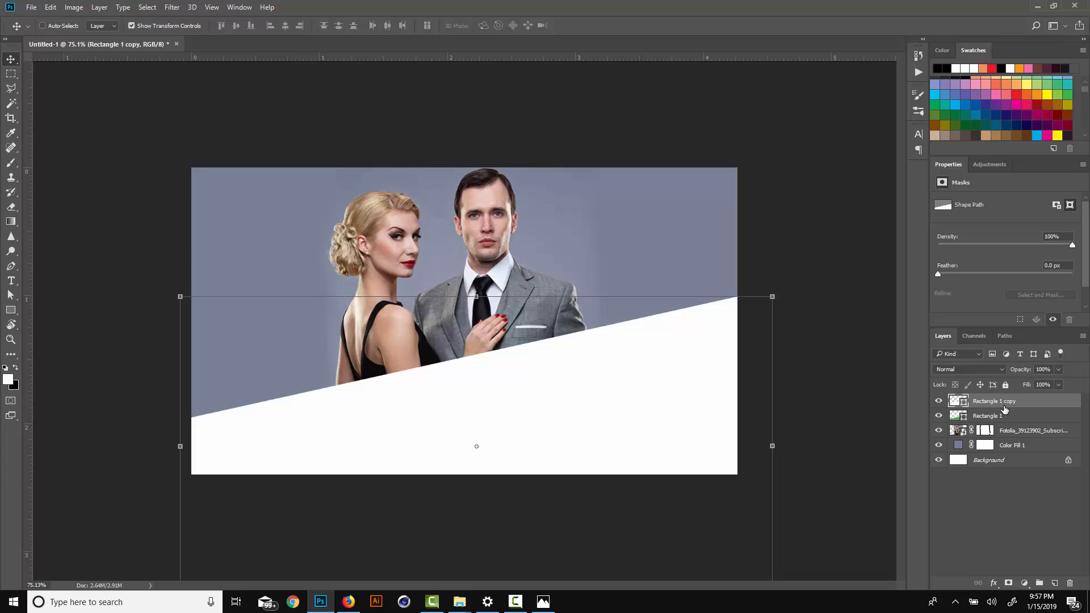
pyautogui.moveTo(1004, 409); pyautogui.dragTo(1004, 424)
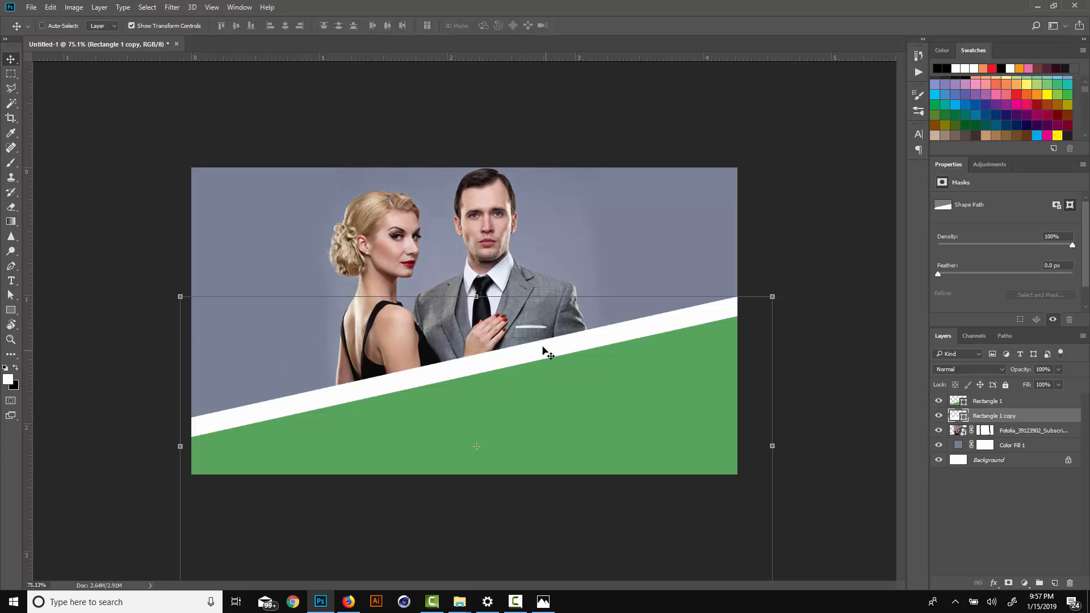
# Move the white copy down behind the green shape and rotate it slightly counterclockwise to form a tapering white wedge along the slope.
pyautogui.moveTo(579, 334); pyautogui.dragTo(580, 347)
pyautogui.hotkey('ctrl', 't')
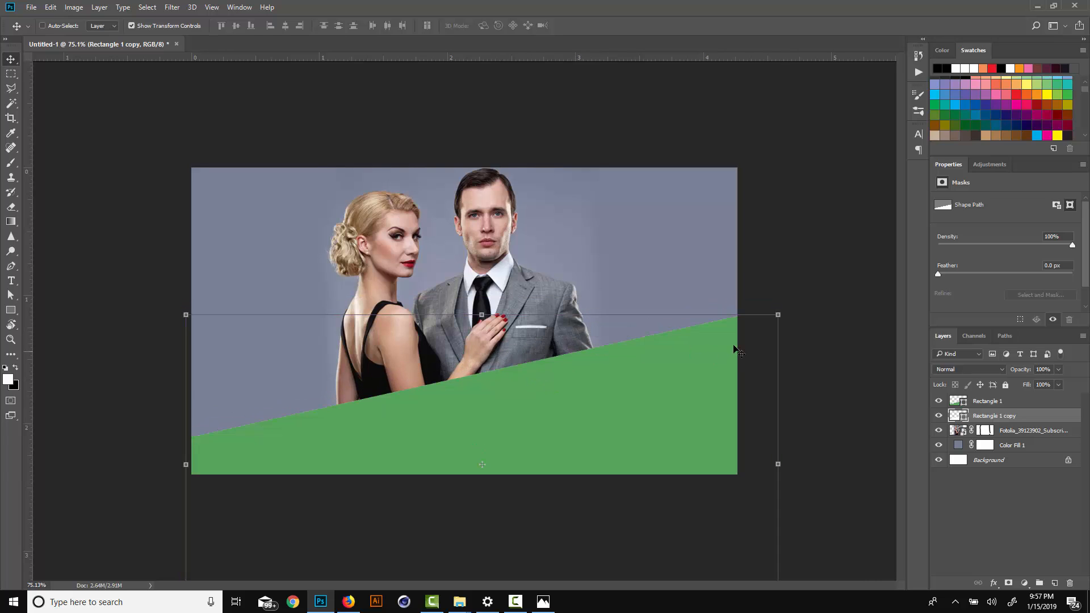
pyautogui.moveTo(790, 303); pyautogui.dragTo(708, 338)
pyautogui.press('Return')
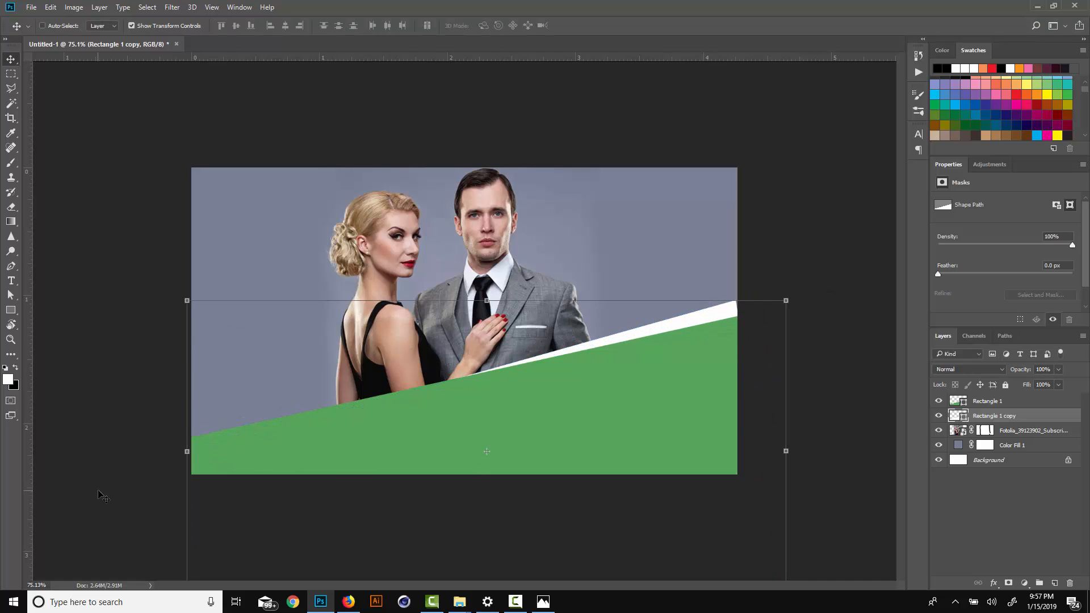
pyautogui.moveTo(727, 321); pyautogui.dragTo(735, 317)
# Delete both the green slanted shape and its white copy.
pyautogui.click(991, 401)
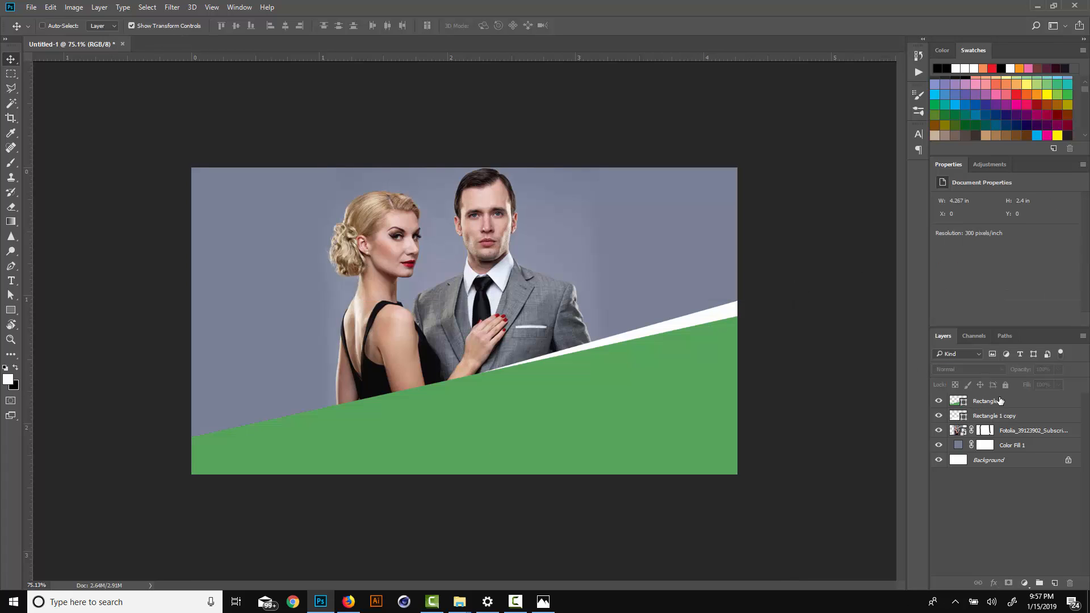
pyautogui.keyDown('shift'); pyautogui.click(994, 416); pyautogui.keyUp('shift')
pyautogui.press('Delete')
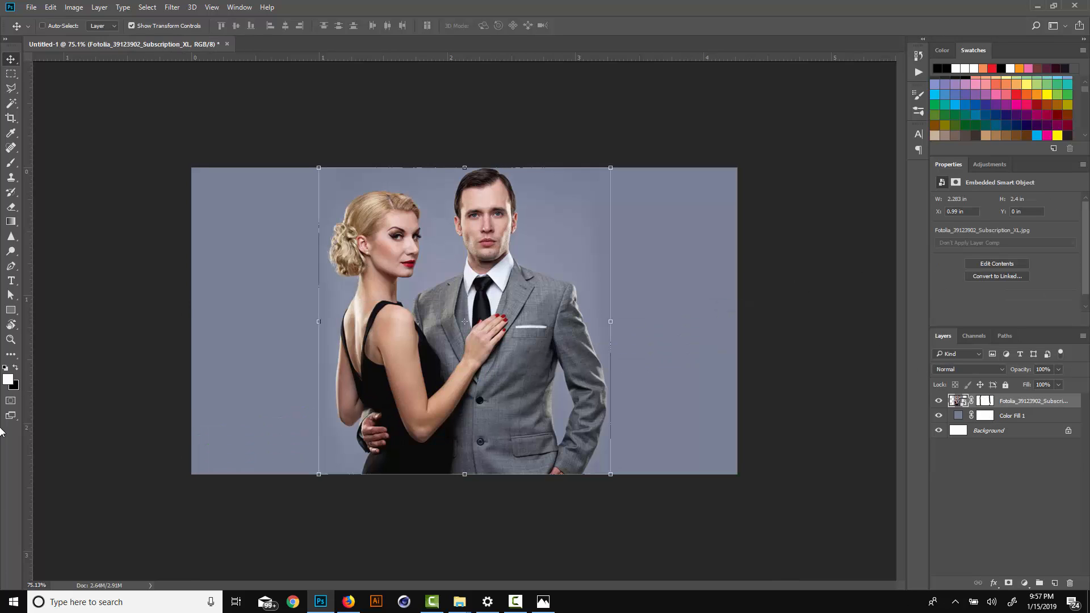
# Draw a rectangle about 1014 x 274 px across the couple's lower half and fill it with lime green.
pyautogui.click(11, 310)
pyautogui.moveTo(179, 317); pyautogui.dragTo(612, 434)
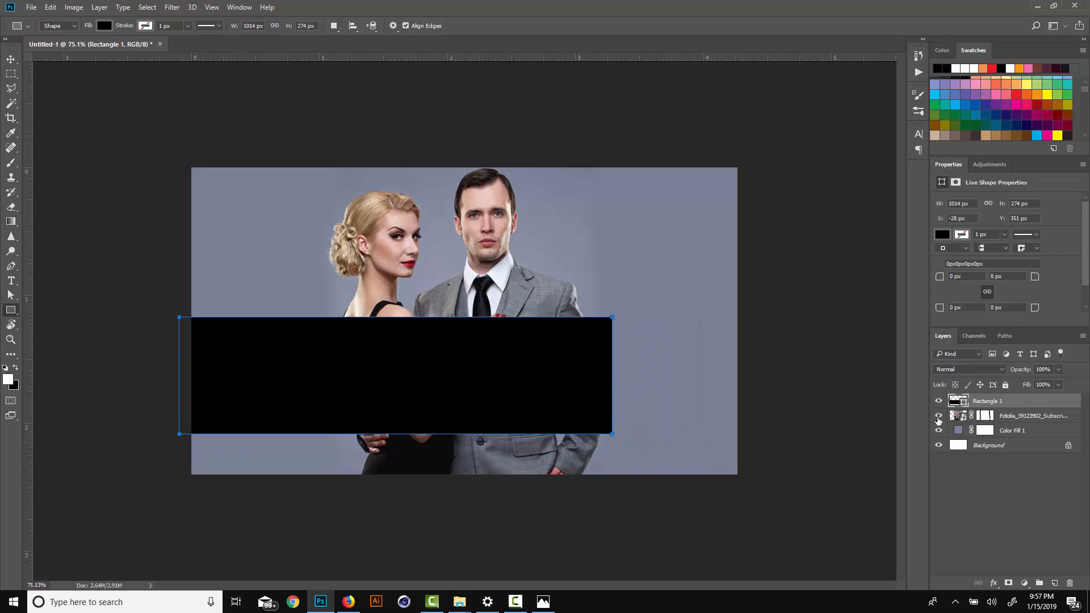
pyautogui.doubleClick(962, 401)
pyautogui.moveTo(647, 225); pyautogui.dragTo(725, 236)
pyautogui.click(746, 316)
pyautogui.click(836, 190)
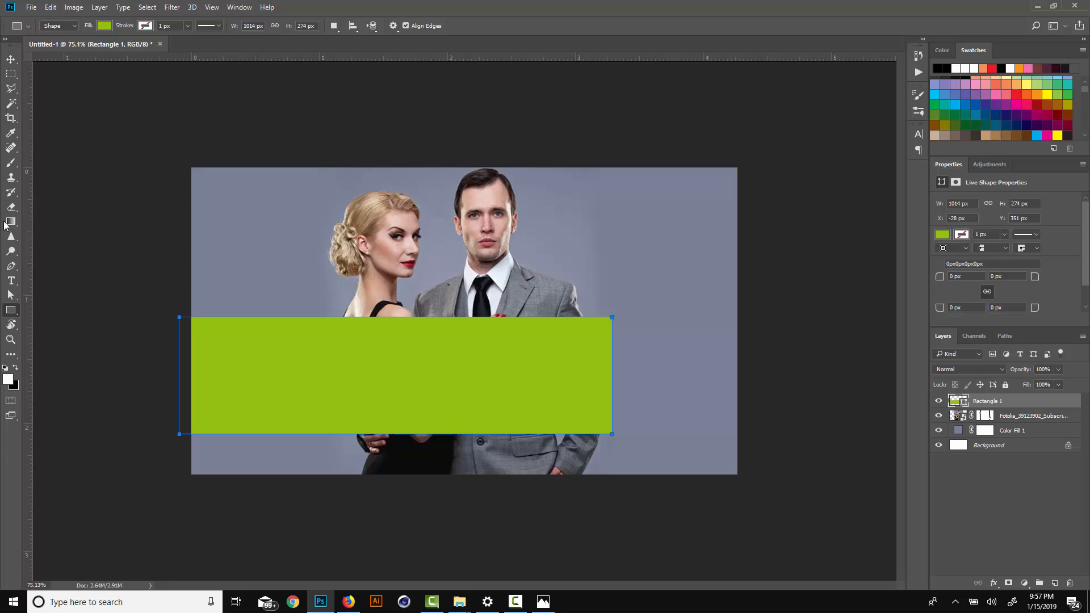
# Add the black sample text "DHDHVDDH-" over the lime green rectangle, and delete both the text and the rectangle.
pyautogui.click(11, 280)
pyautogui.click(310, 369)
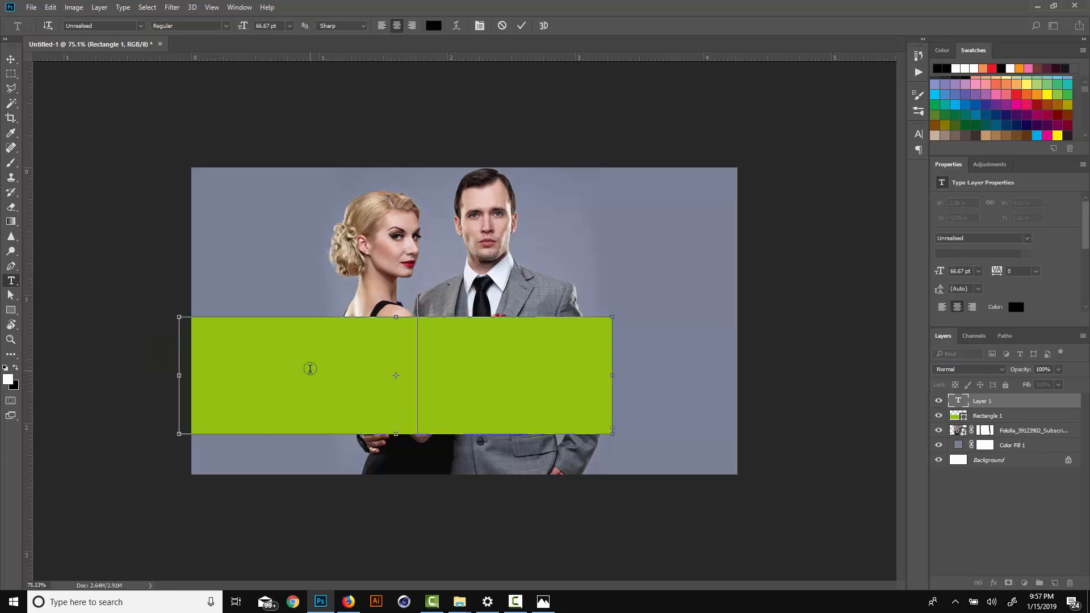
pyautogui.write('DHDHVDDH-')
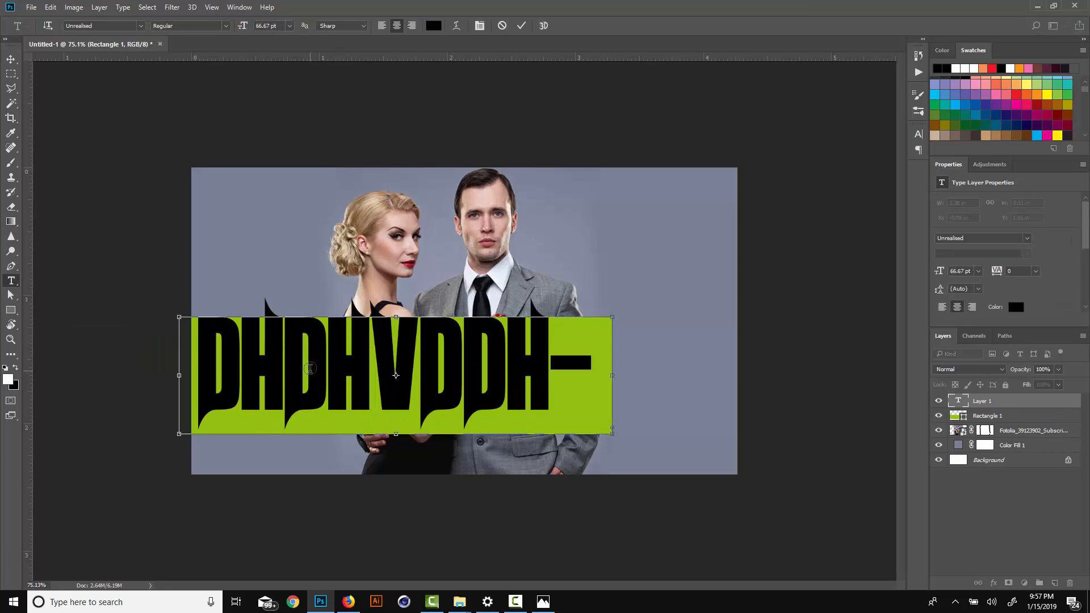
pyautogui.click(11, 59)
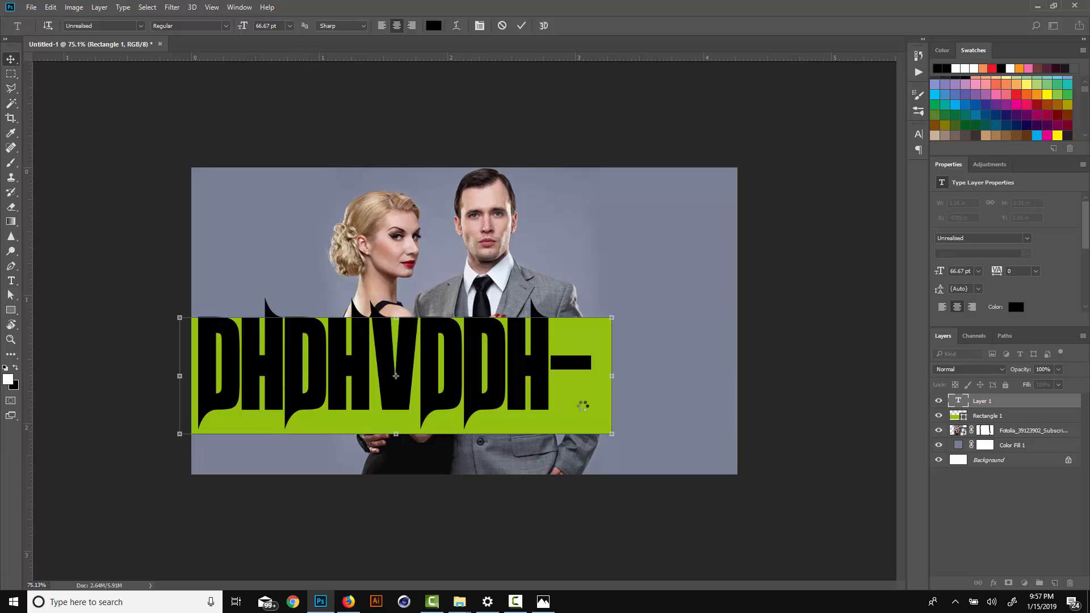
pyautogui.press('Delete')
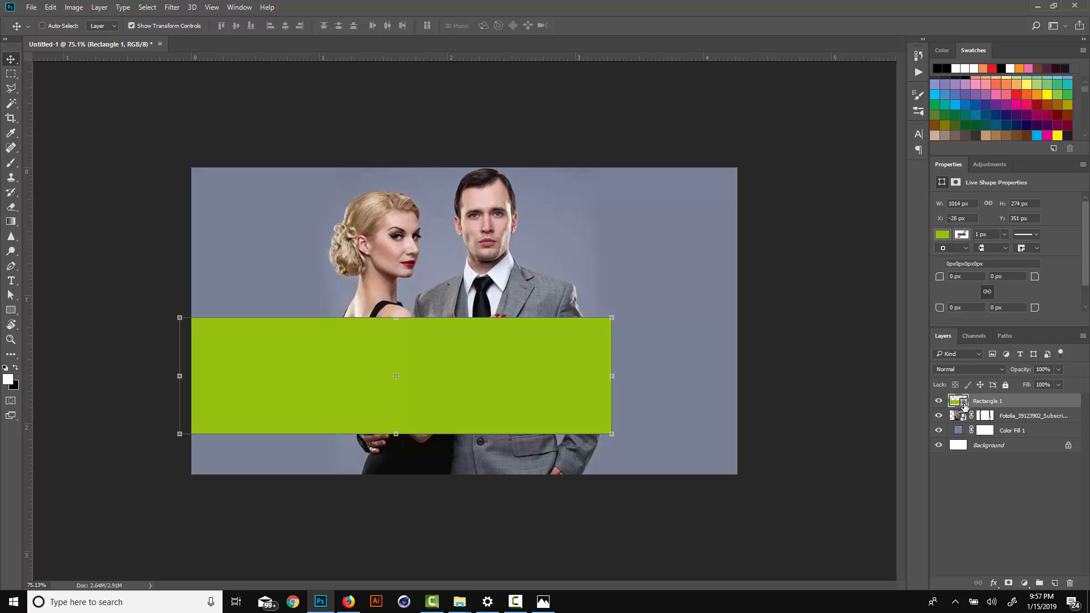
pyautogui.press('Delete')
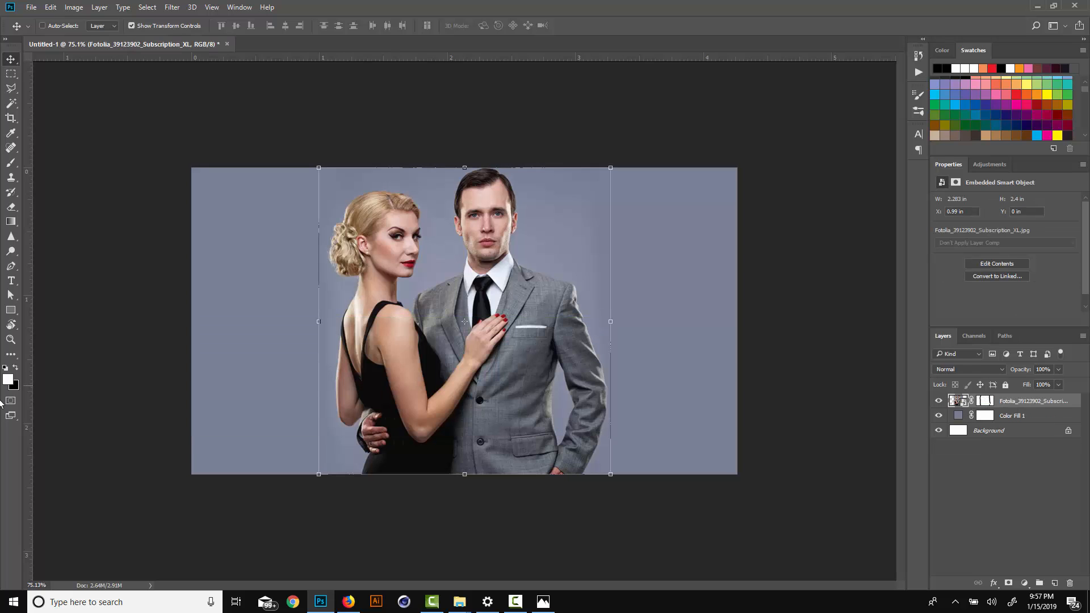
# Draw a rectangle about 987 x 243 px across the couple's lower half and fill it with darker green.
pyautogui.click(11, 311)
pyautogui.moveTo(181, 336); pyautogui.dragTo(602, 440)
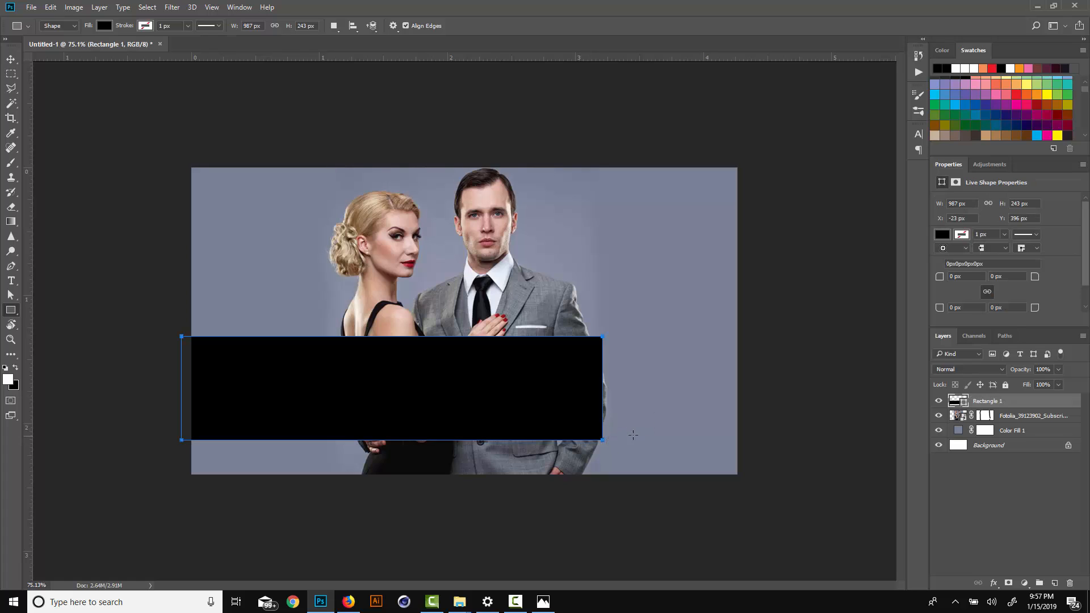
pyautogui.doubleClick(959, 402)
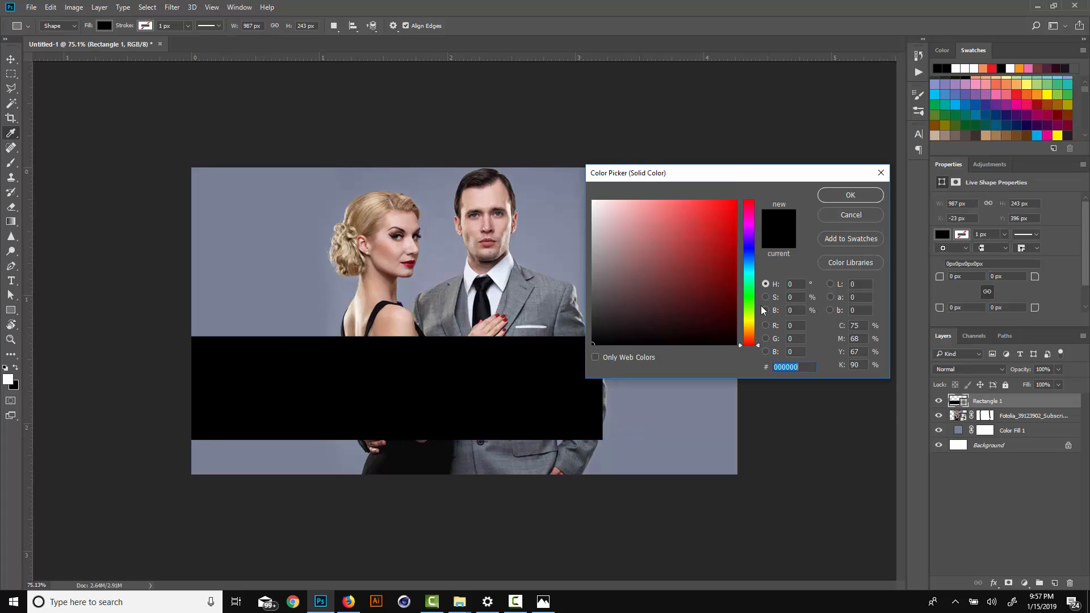
pyautogui.click(713, 249)
pyautogui.click(750, 289)
pyautogui.click(749, 298)
pyautogui.moveTo(721, 270); pyautogui.dragTo(736, 258)
pyautogui.click(867, 192)
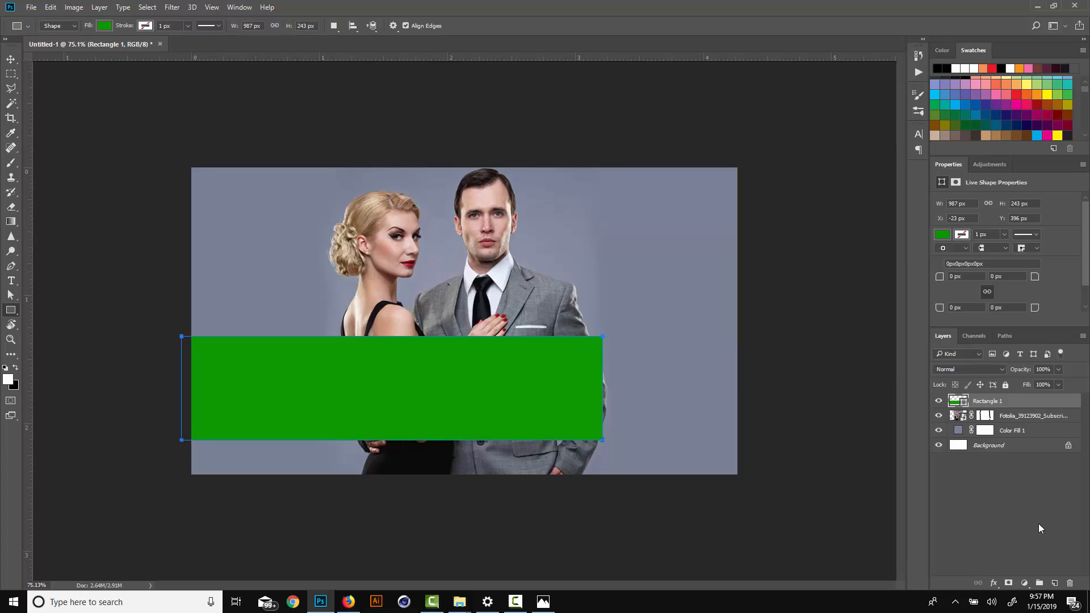
# Add a new layer above the green rectangle and enter the text "THIS IS A SAMPLE TEXT" on it.
pyautogui.click(1054, 583)
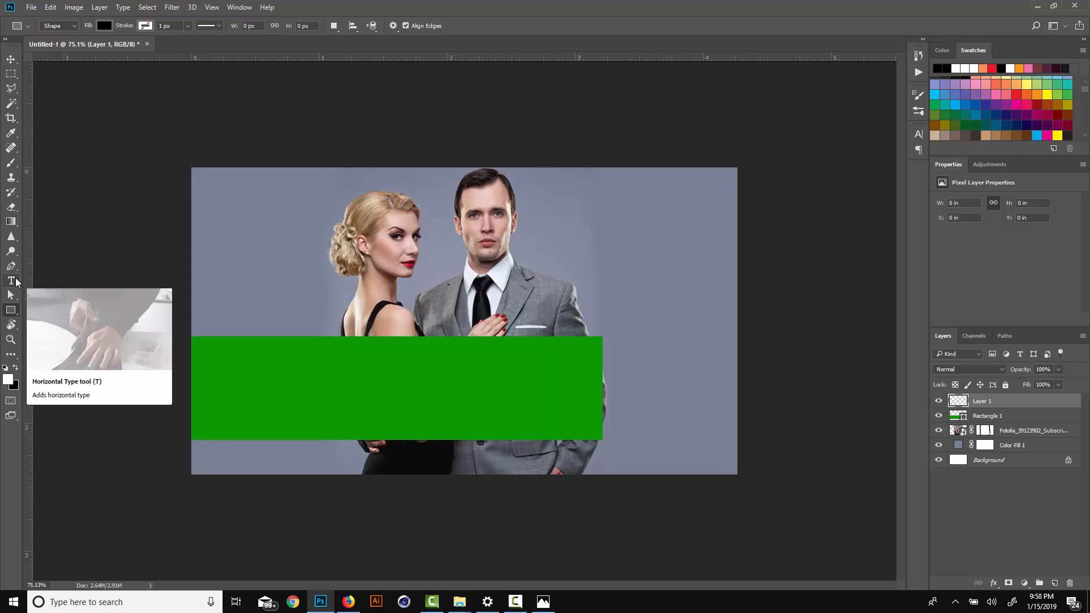
pyautogui.click(16, 282)
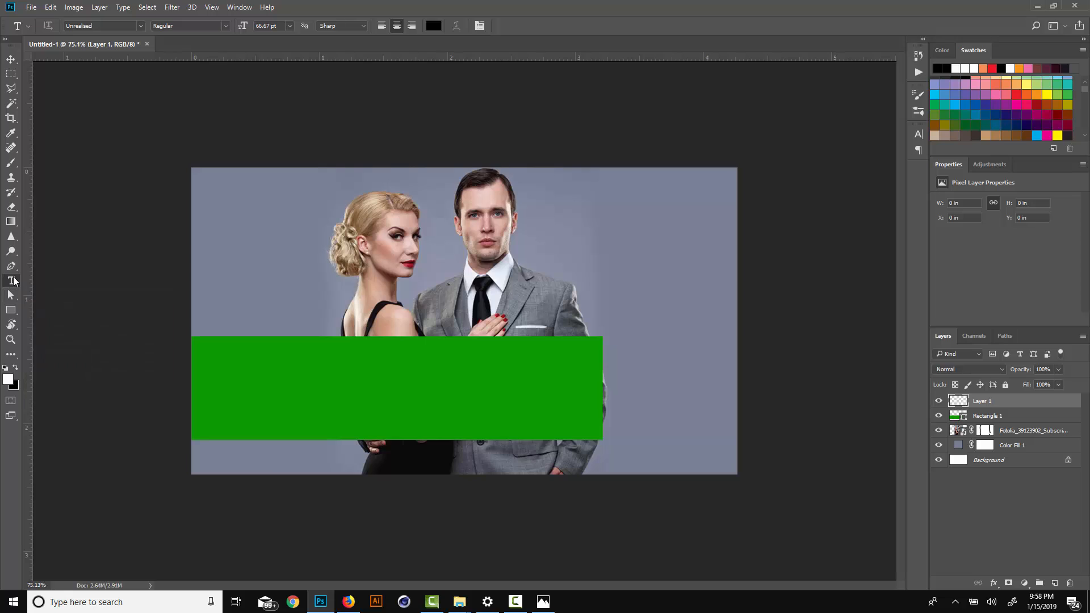
pyautogui.click(269, 367)
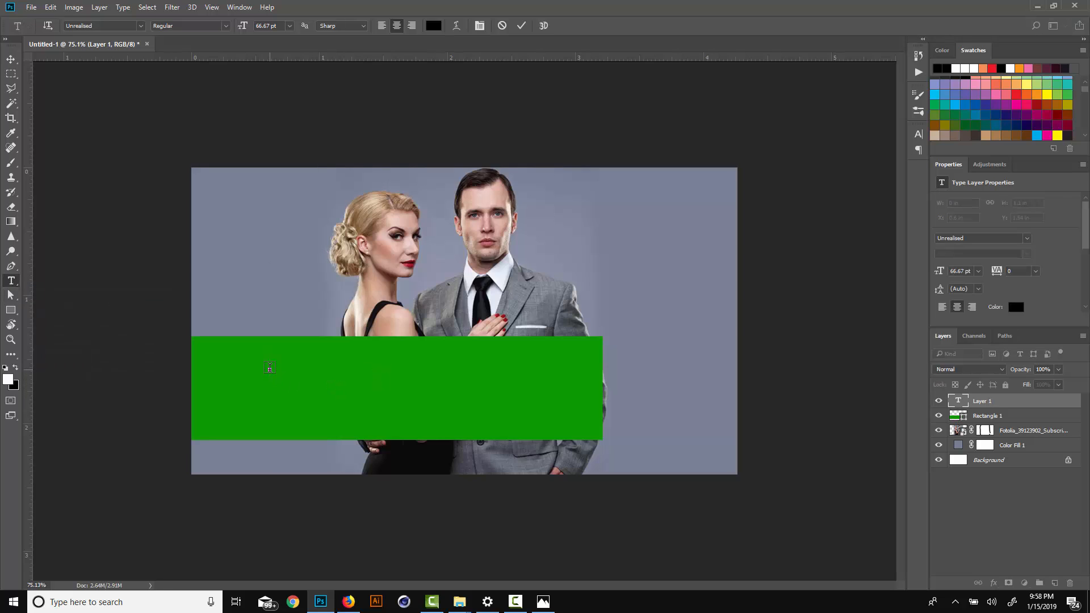
pyautogui.write('J')
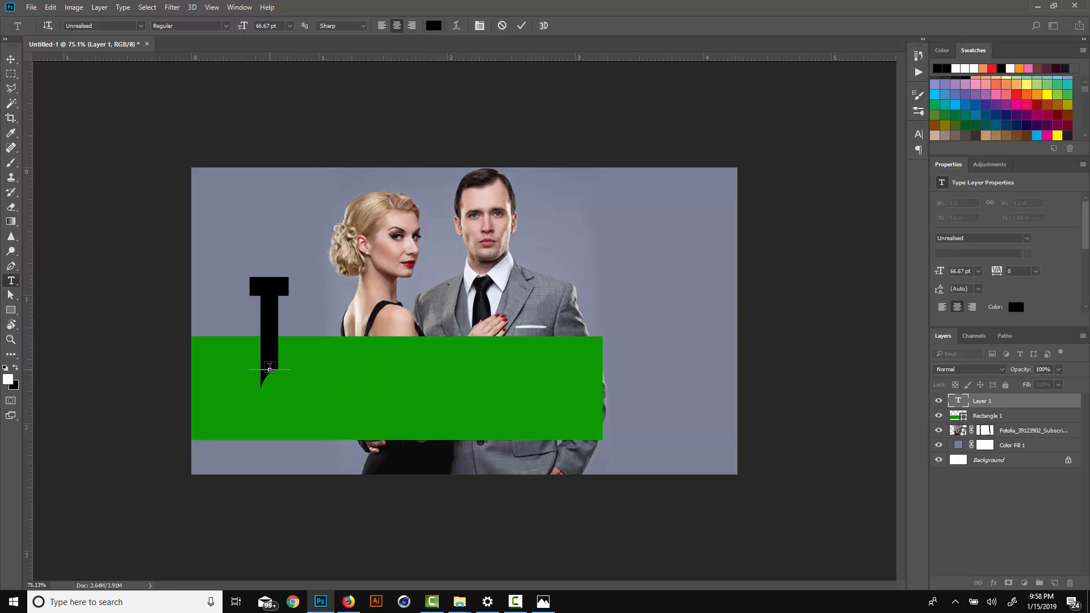
pyautogui.write('HIS IS ')
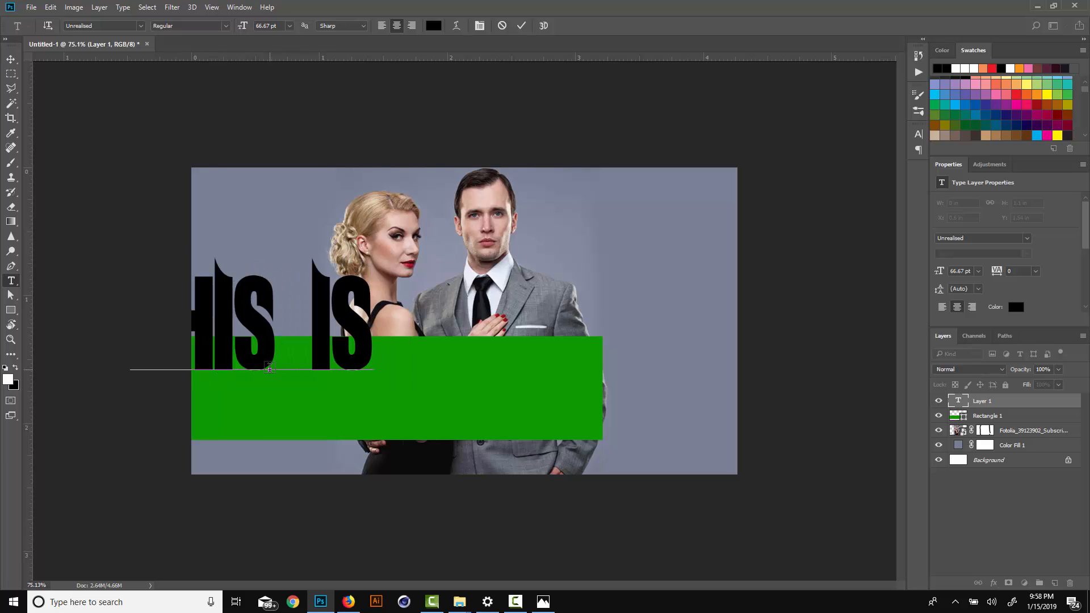
pyautogui.write('A SAMPL')
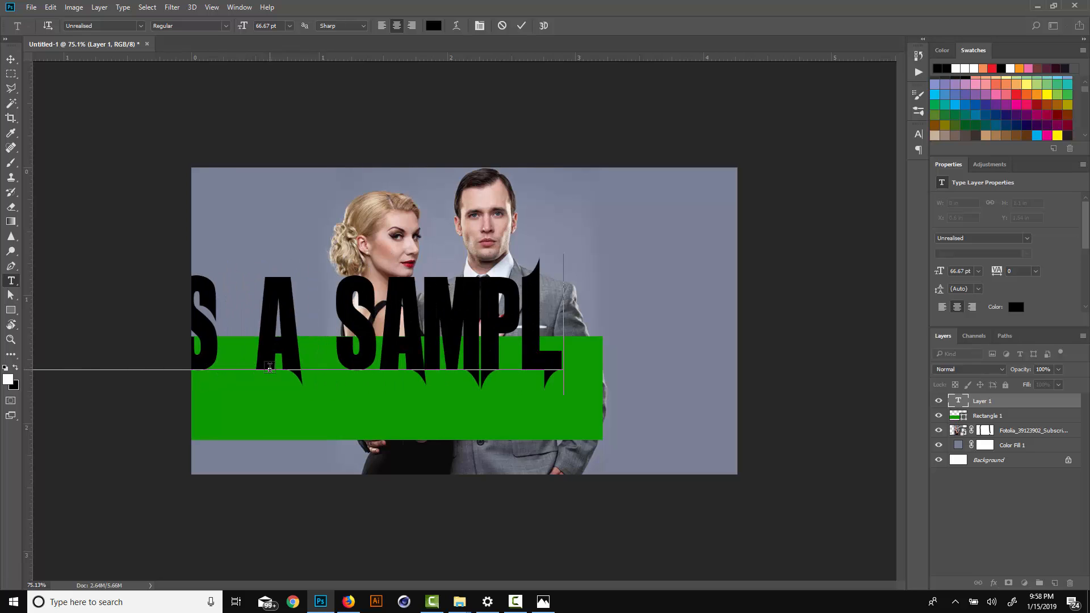
pyautogui.write('E TEXT')
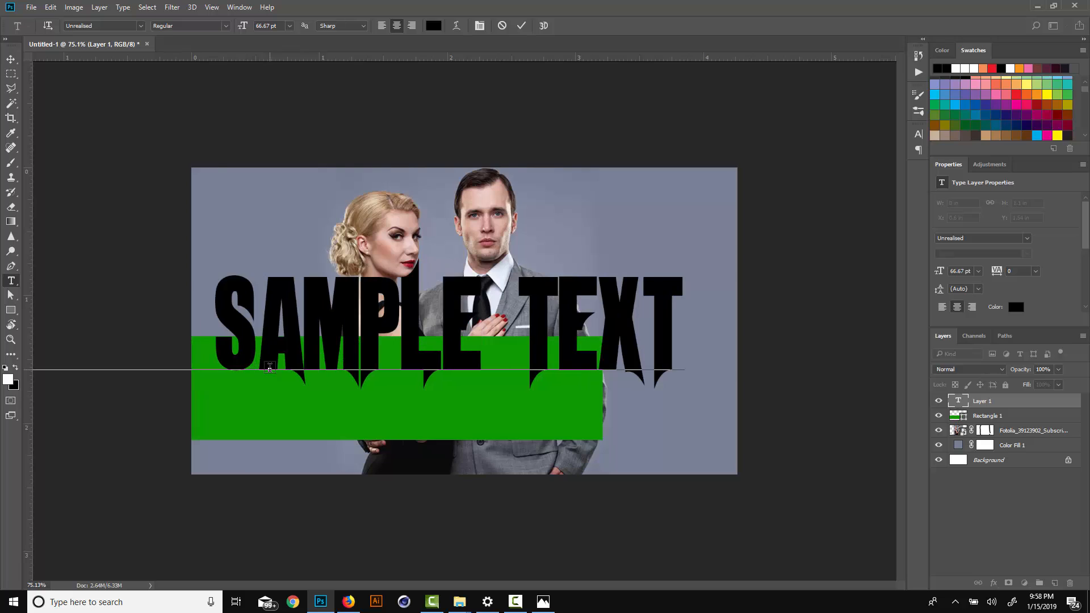
# Set the whole sample text to the Impact Regular font at 36 pt.
pyautogui.hotkey('ctrl', 'a')
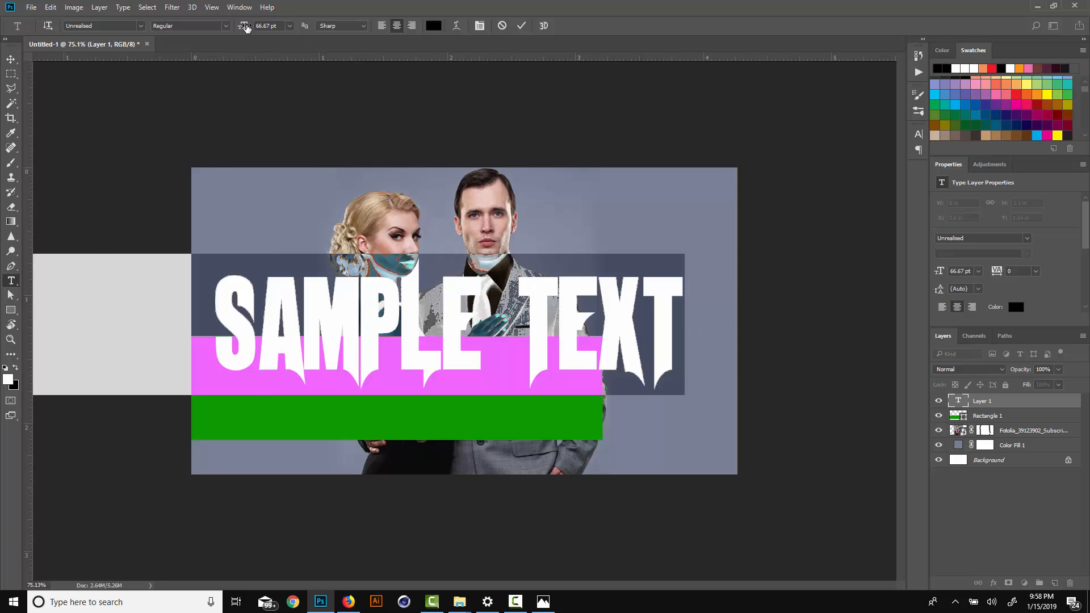
pyautogui.click(288, 26)
pyautogui.click(280, 192)
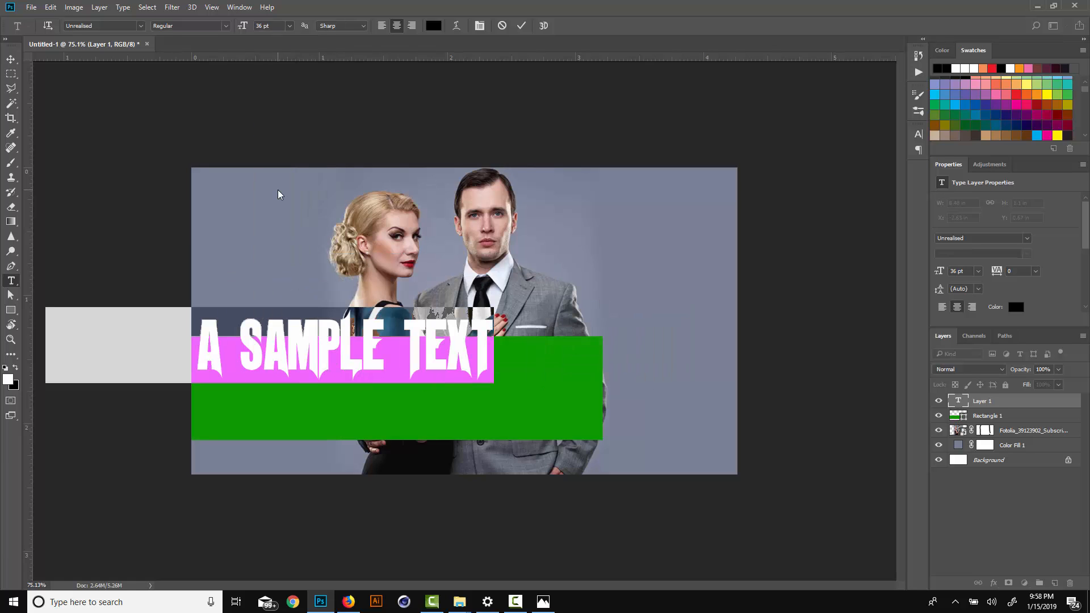
pyautogui.click(110, 23)
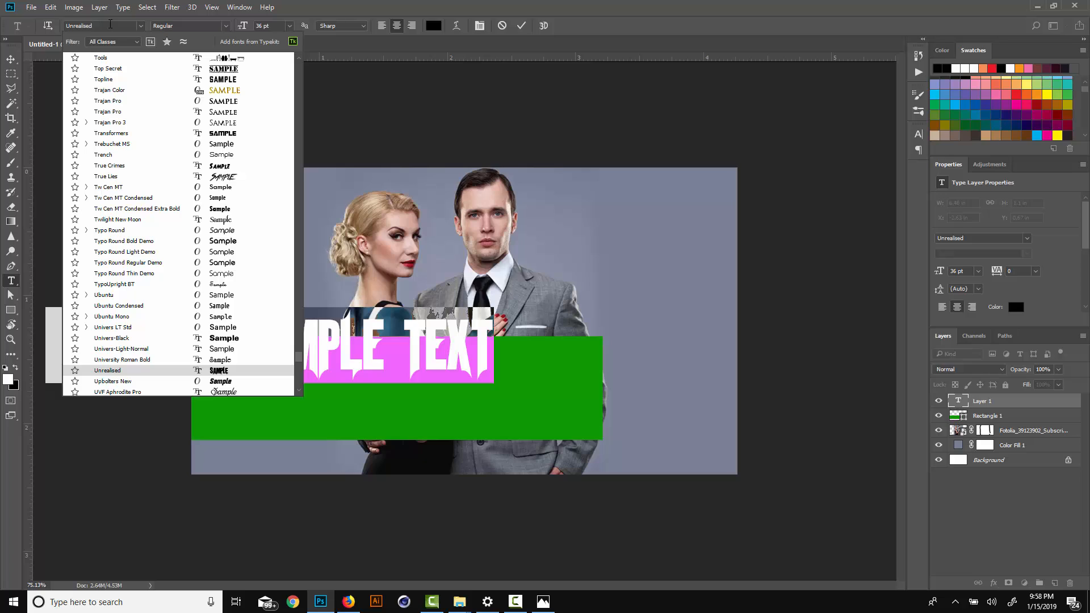
pyautogui.moveTo(110, 24); pyautogui.dragTo(21, 25)
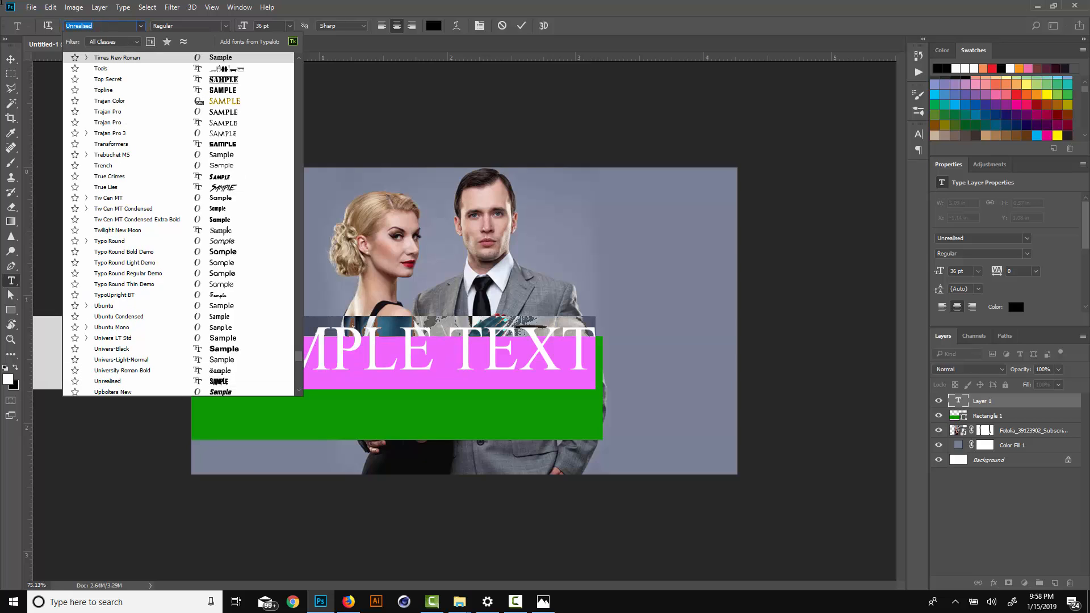
pyautogui.write('IMP')
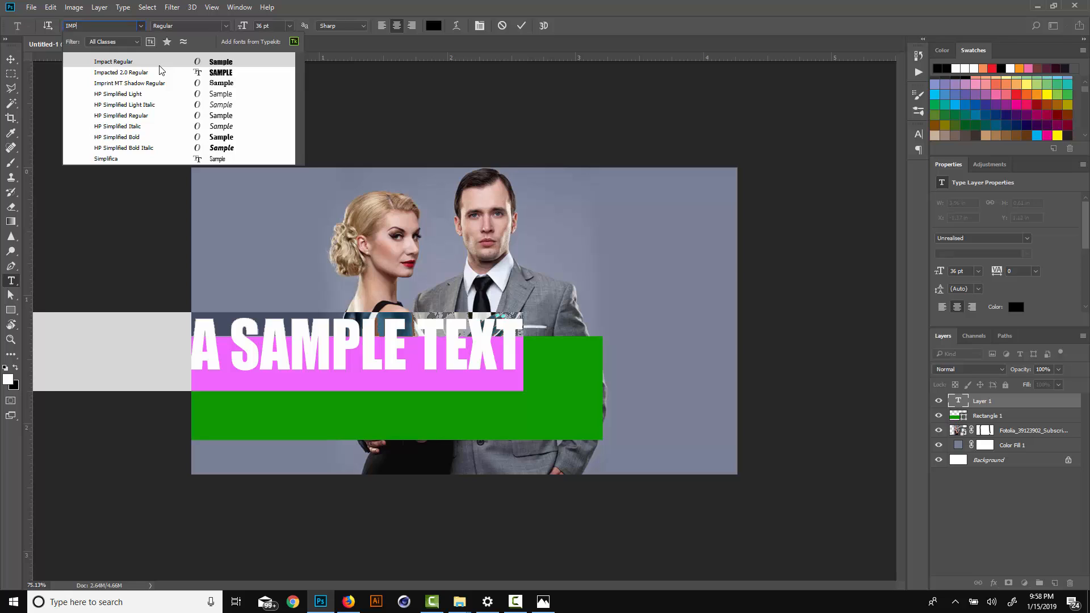
pyautogui.click(160, 66)
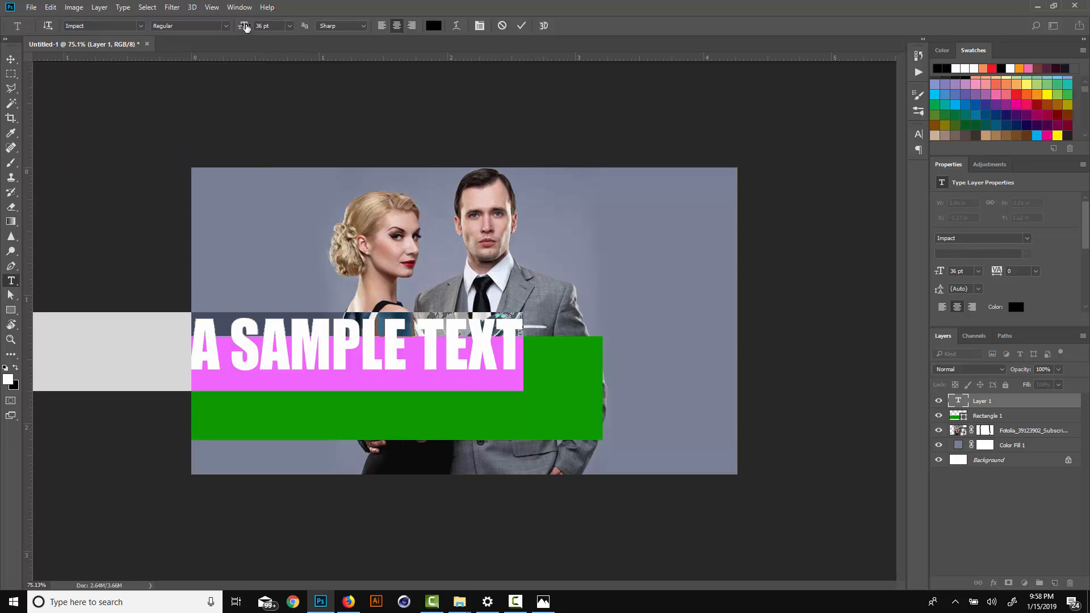
# Set the sample text's size to 24 pt and move it fully inside the green rectangle.
pyautogui.moveTo(245, 27); pyautogui.dragTo(242, 27)
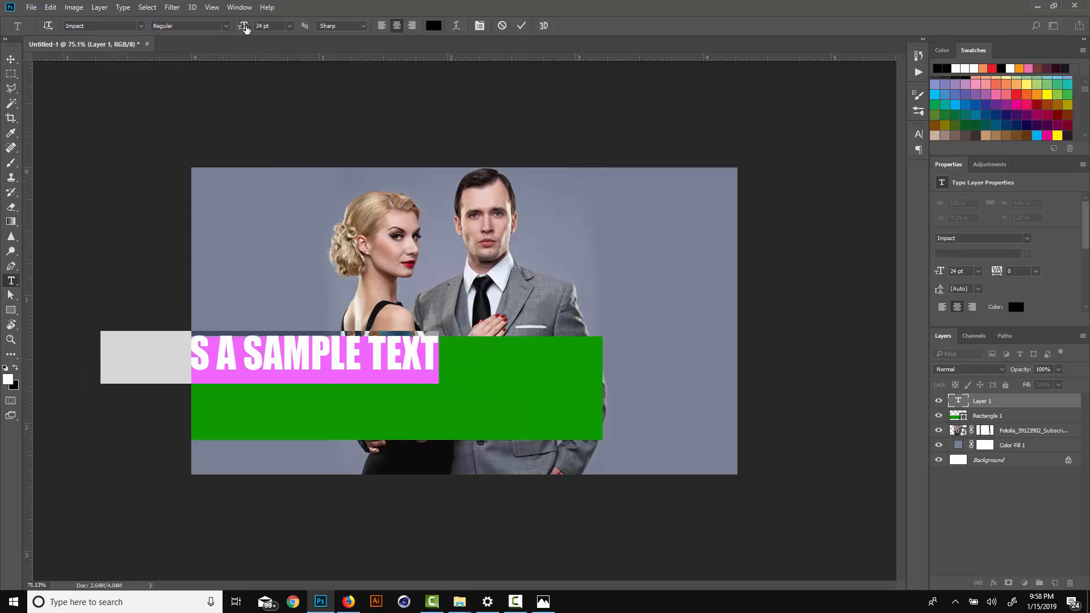
pyautogui.click(5, 60)
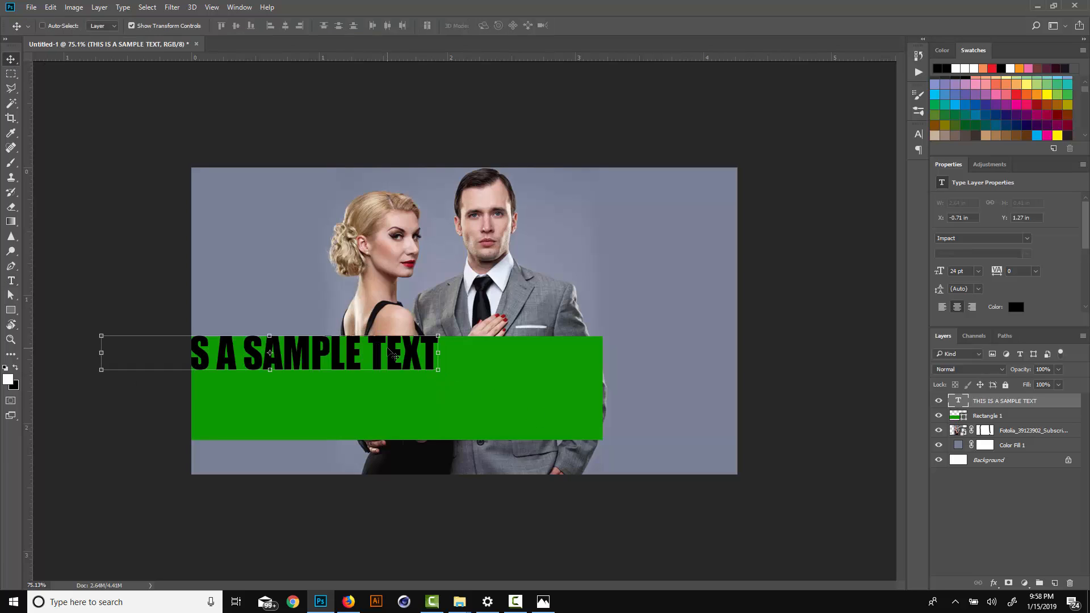
pyautogui.moveTo(392, 351); pyautogui.dragTo(513, 378)
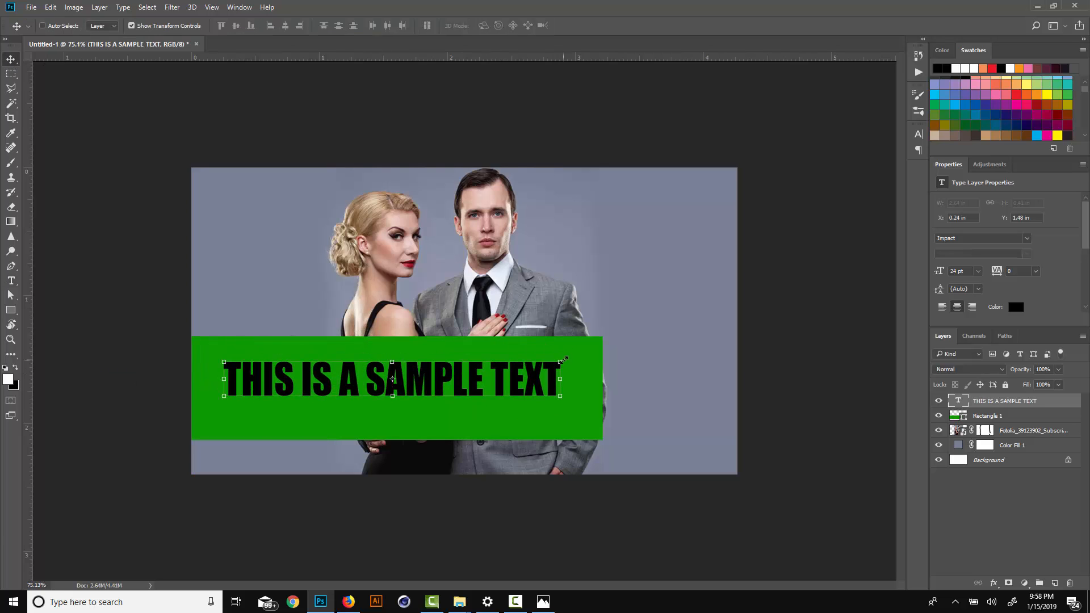
# Try to stretch the sample text taller and, separately, wider to about 152% of its width, discarding both distortions.
pyautogui.moveTo(395, 362); pyautogui.dragTo(413, 271)
pyautogui.press('Escape')
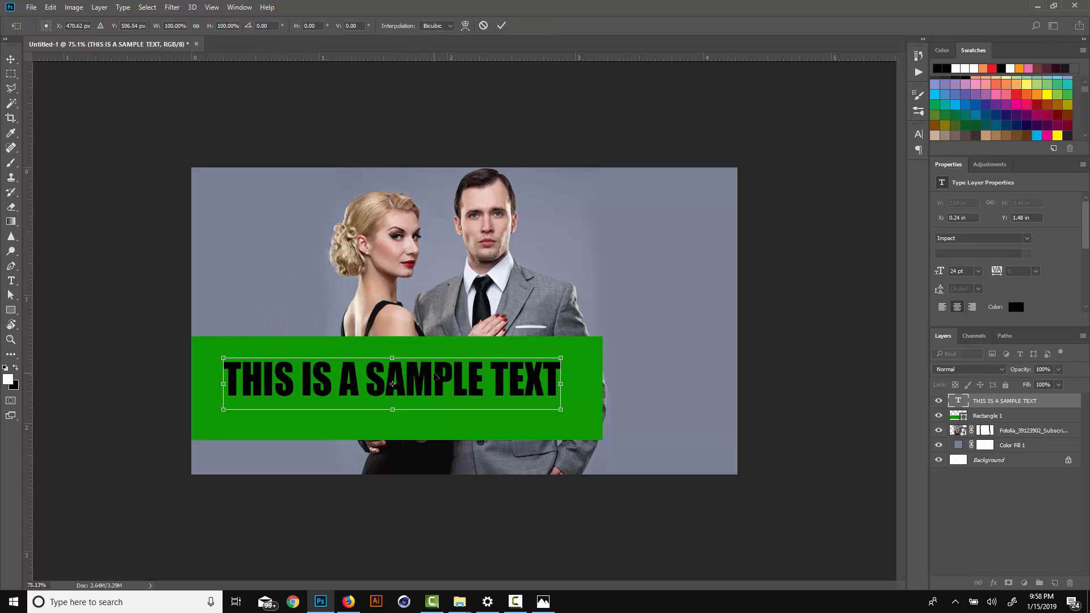
pyautogui.moveTo(565, 378); pyautogui.dragTo(738, 379)
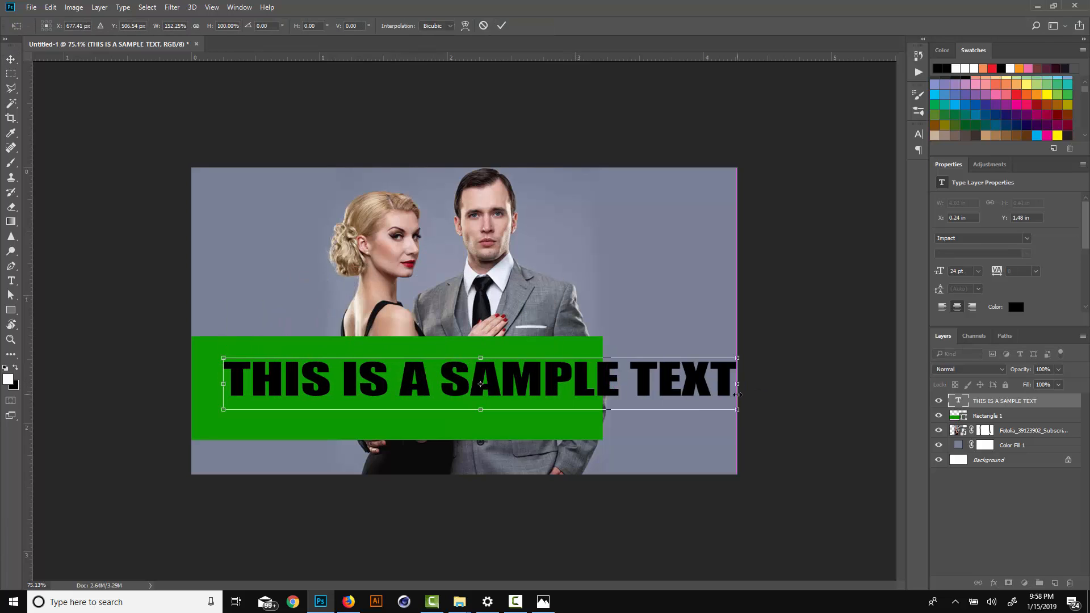
pyautogui.hotkey('ctrl', 'z')
pyautogui.press('Escape')
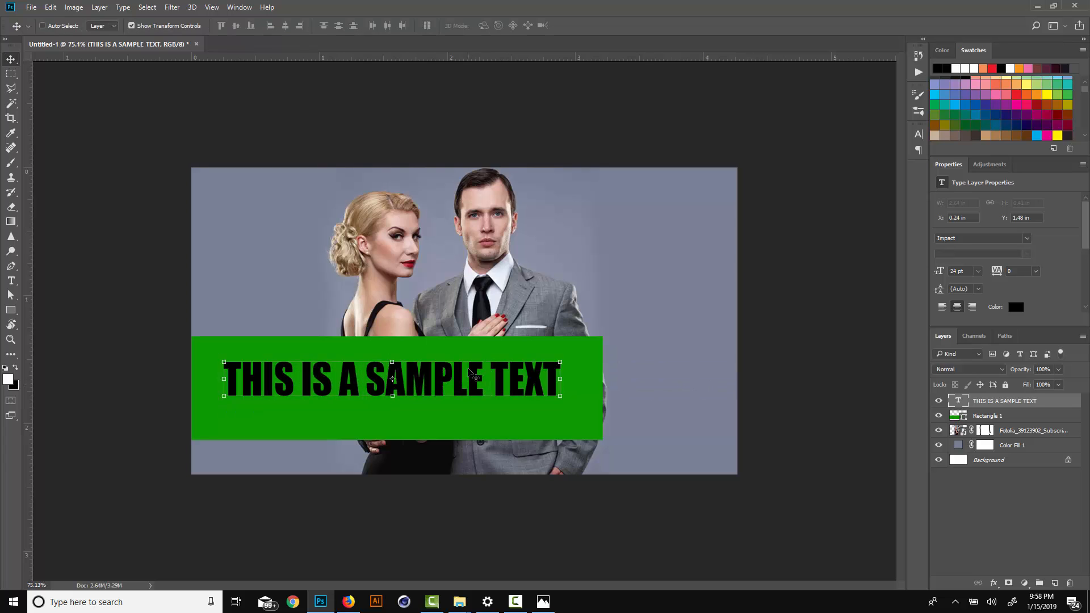
# Try scaling the sample text up proportionally to about 141%, and undo the scaling.
pyautogui.hotkey('ctrl', 't')
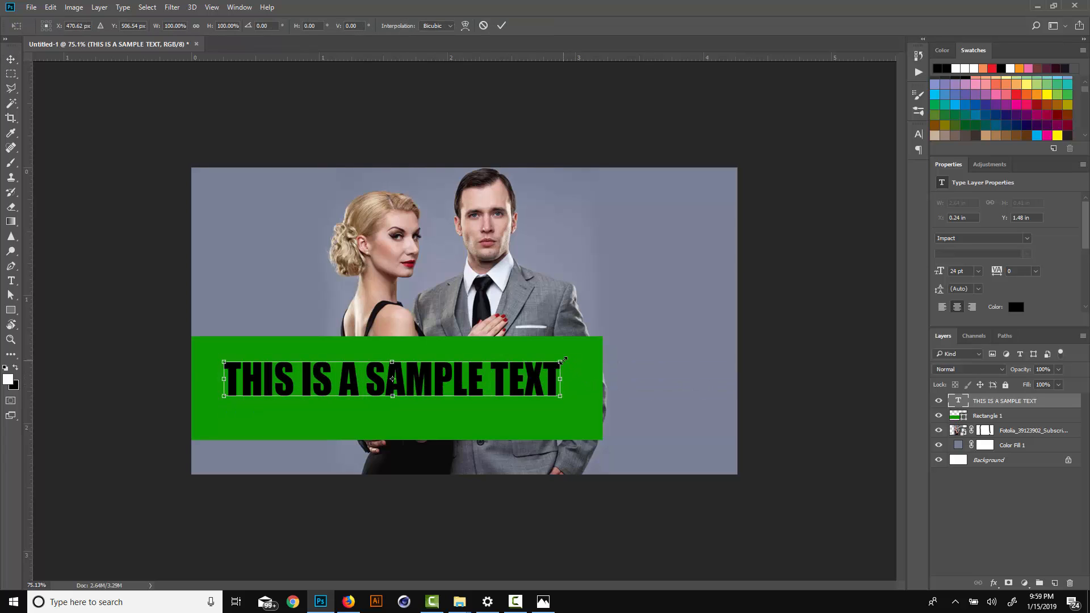
pyautogui.moveTo(562, 356); pyautogui.dragTo(700, 316)
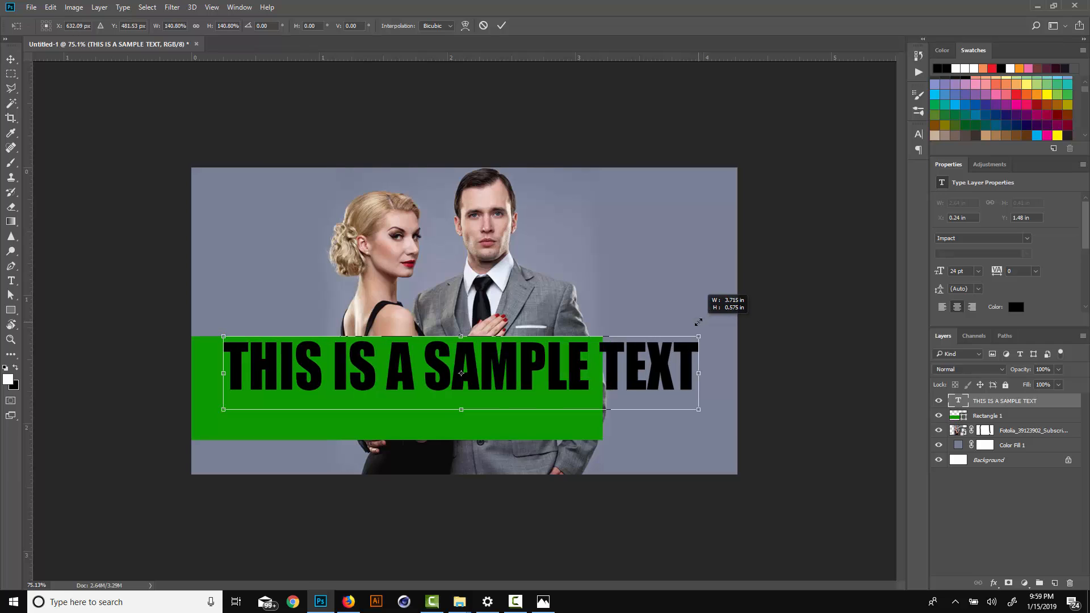
pyautogui.press('Return')
pyautogui.hotkey('ctrl', 'z')
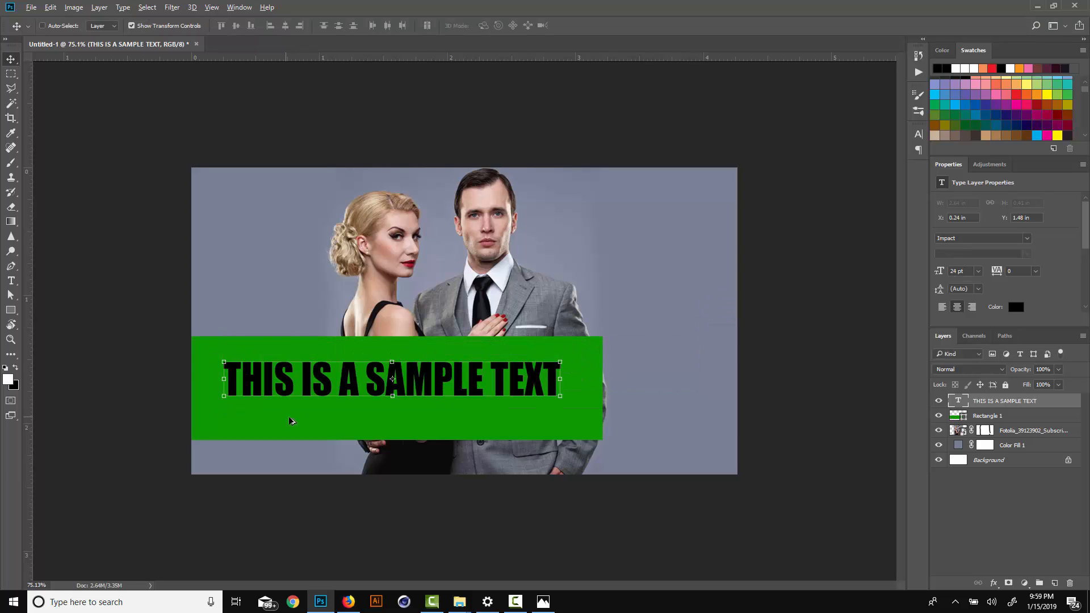
# Replace the all-caps sample text with "This Is a Sample Text" in mixed case.
pyautogui.scroll(2, 289, 417)
pyautogui.doubleClick(958, 401)
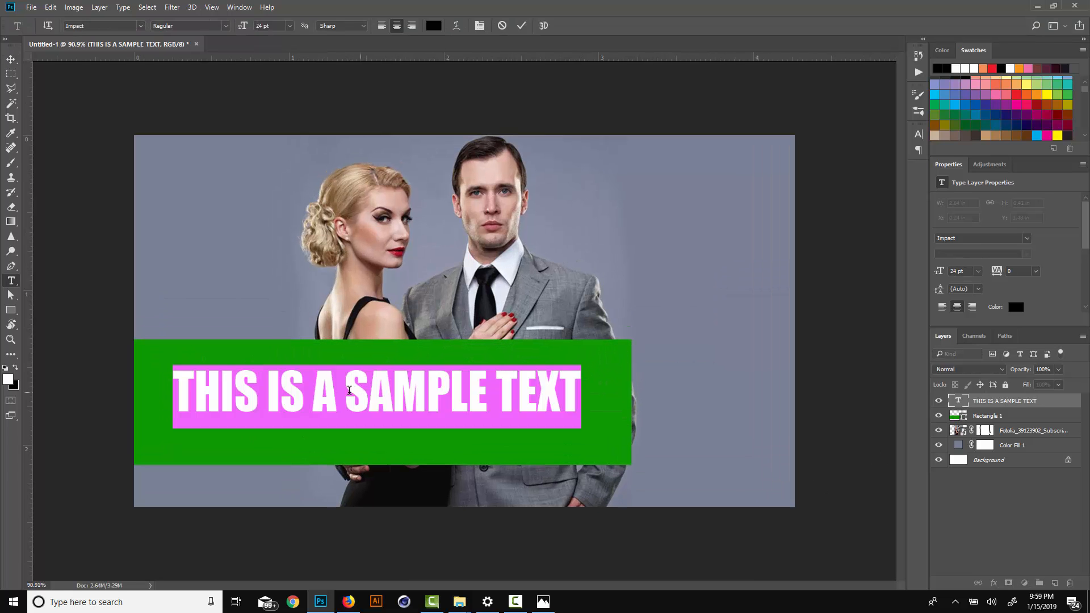
pyautogui.click(345, 391)
pyautogui.hotkey('ctrl', 'a')
pyautogui.write('This ')
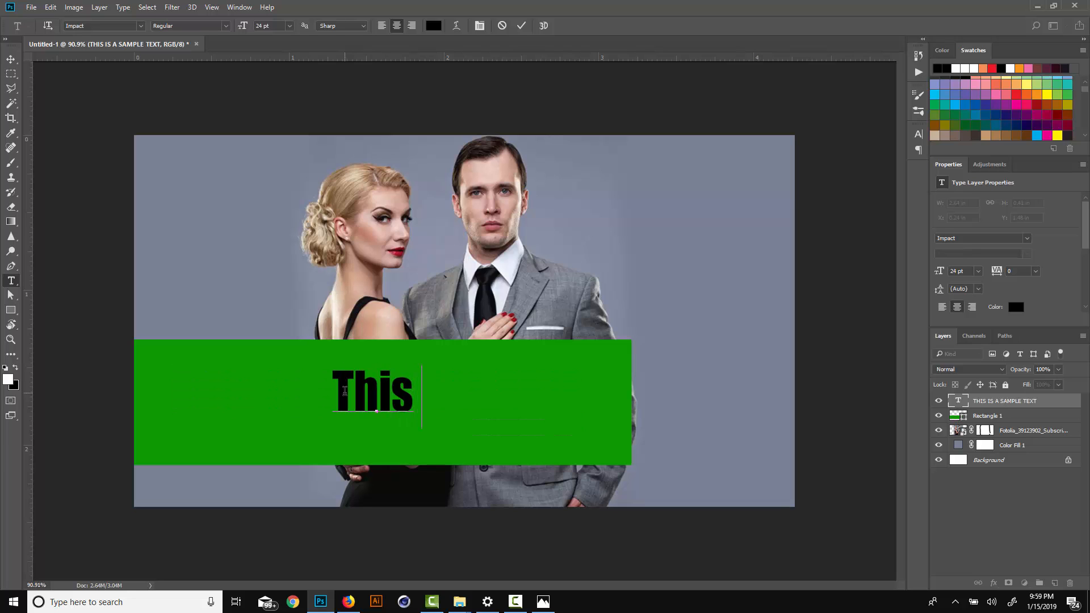
pyautogui.write('Is a')
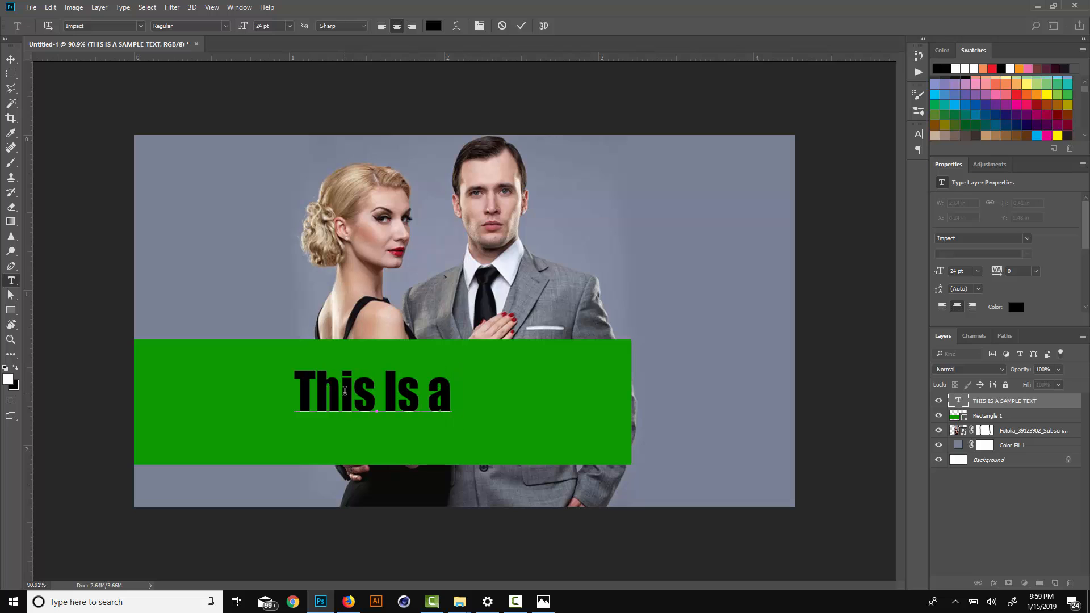
pyautogui.write(' Sample')
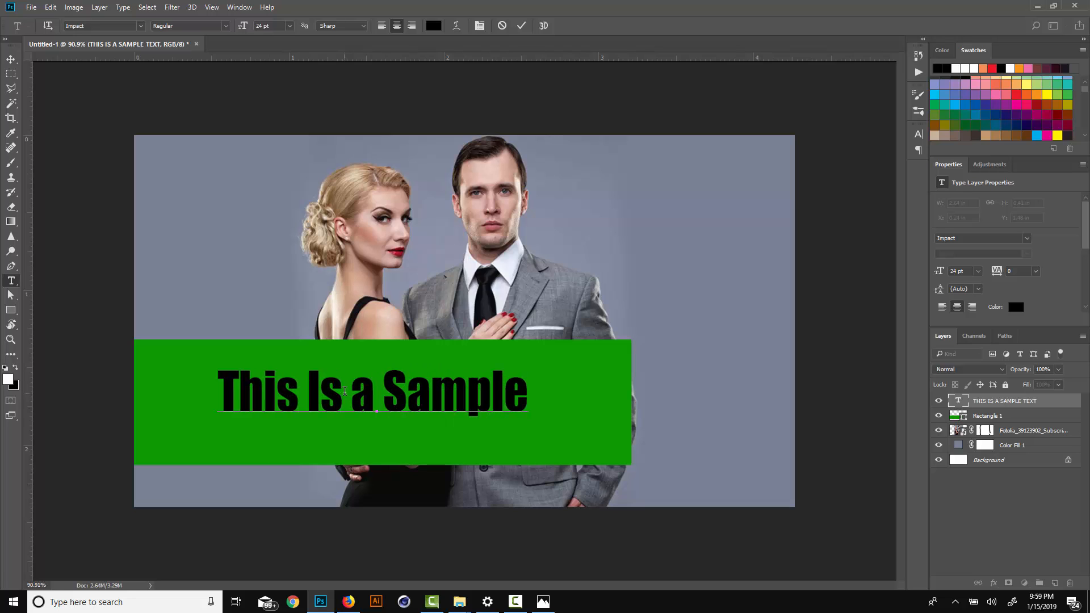
pyautogui.write(' Text')
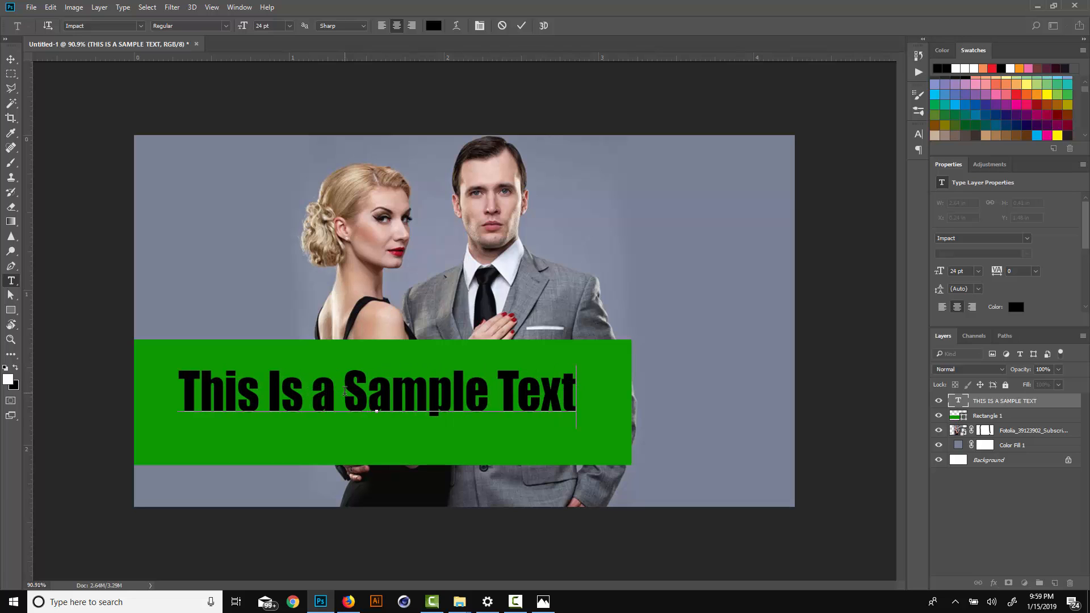
# Add a second line reading "I Will upload this tutorial to youtube" below the sample text.
pyautogui.write('i')
pyautogui.press('BackSpace')
pyautogui.write('I W')
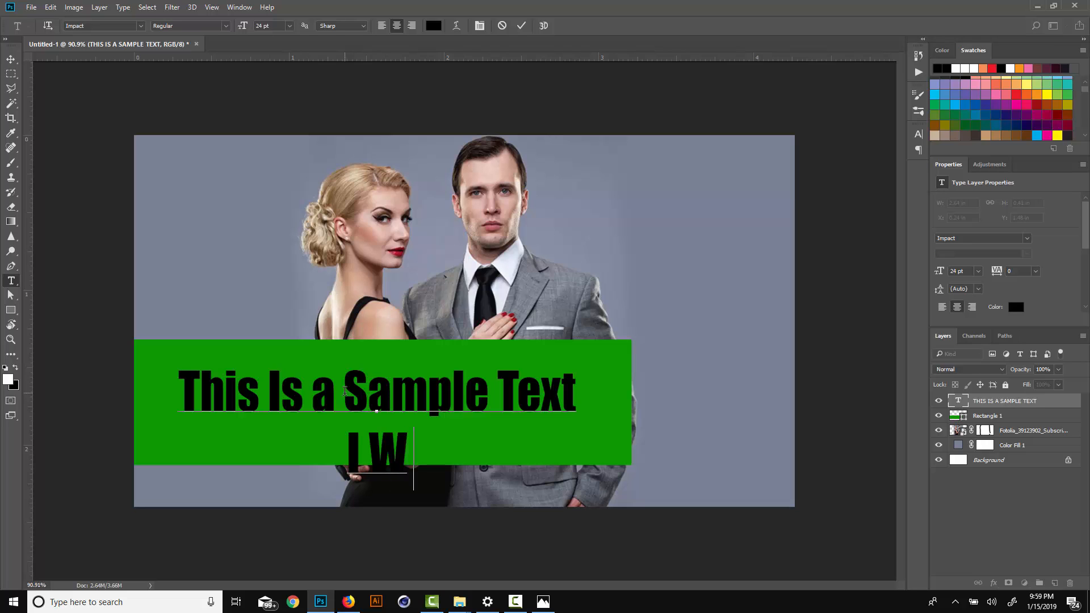
pyautogui.write('ill unlo')
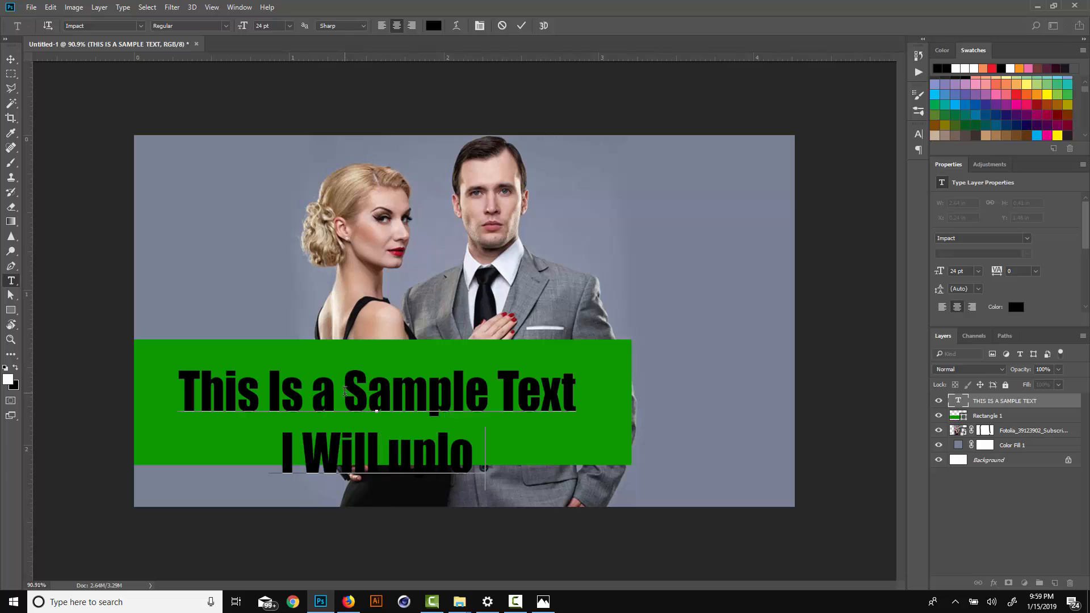
pyautogui.write('ad this')
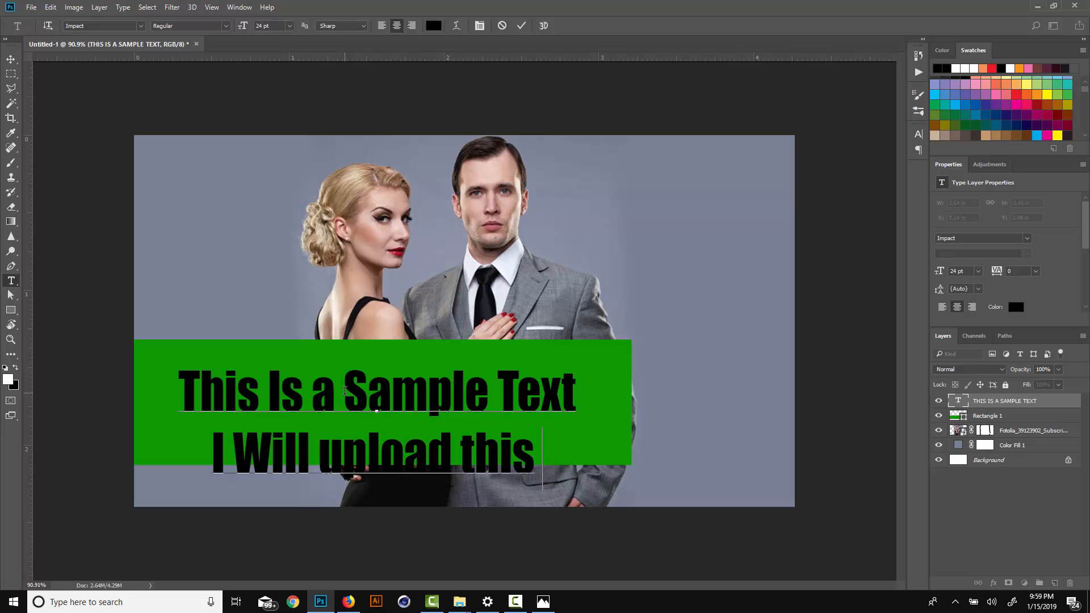
pyautogui.write(' tutorial t')
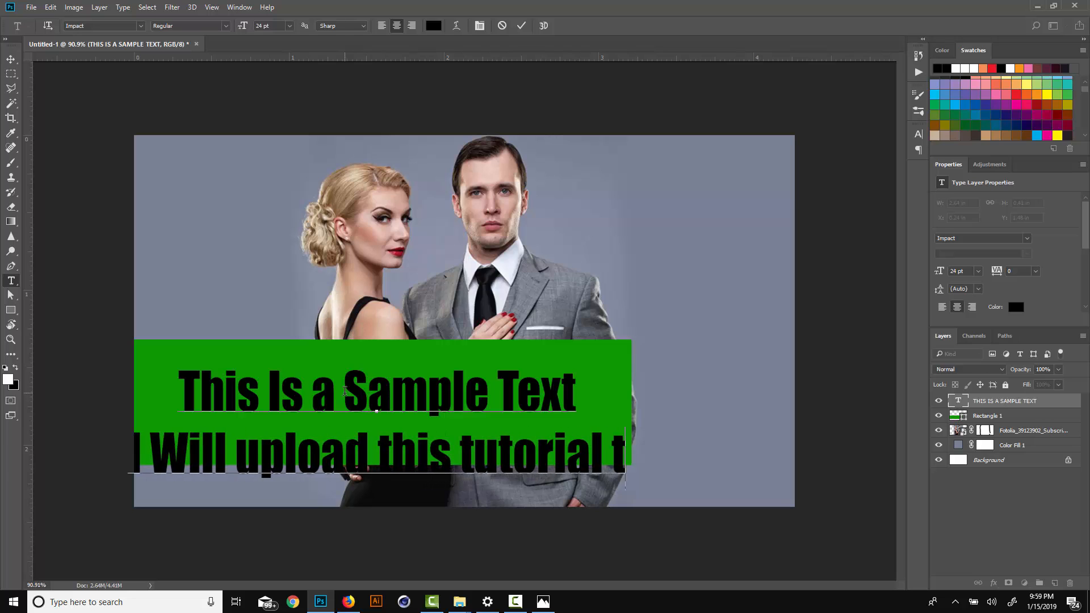
pyautogui.write('o youtube')
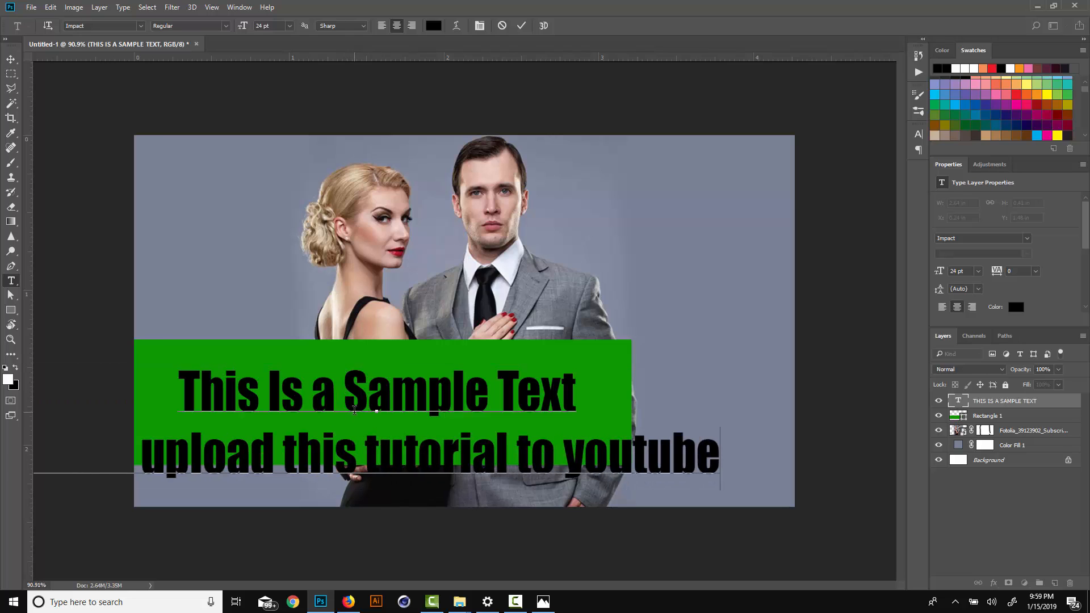
# Reduce the whole two-line text to 16 pt and compare alignments, finishing with left-aligned text.
pyautogui.hotkey('ctrl', 'a')
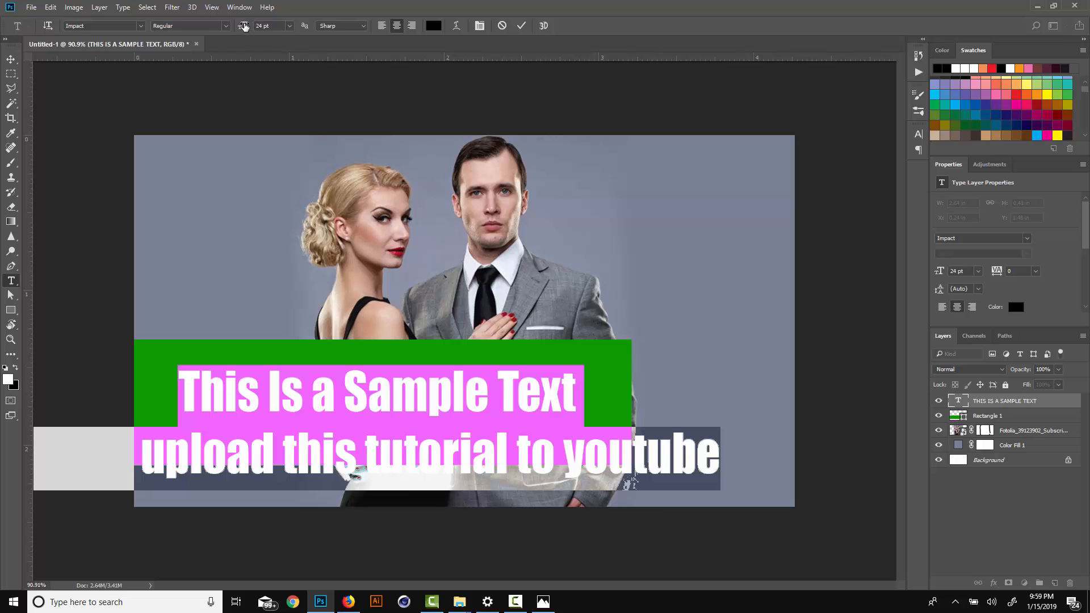
pyautogui.moveTo(245, 27); pyautogui.dragTo(241, 25)
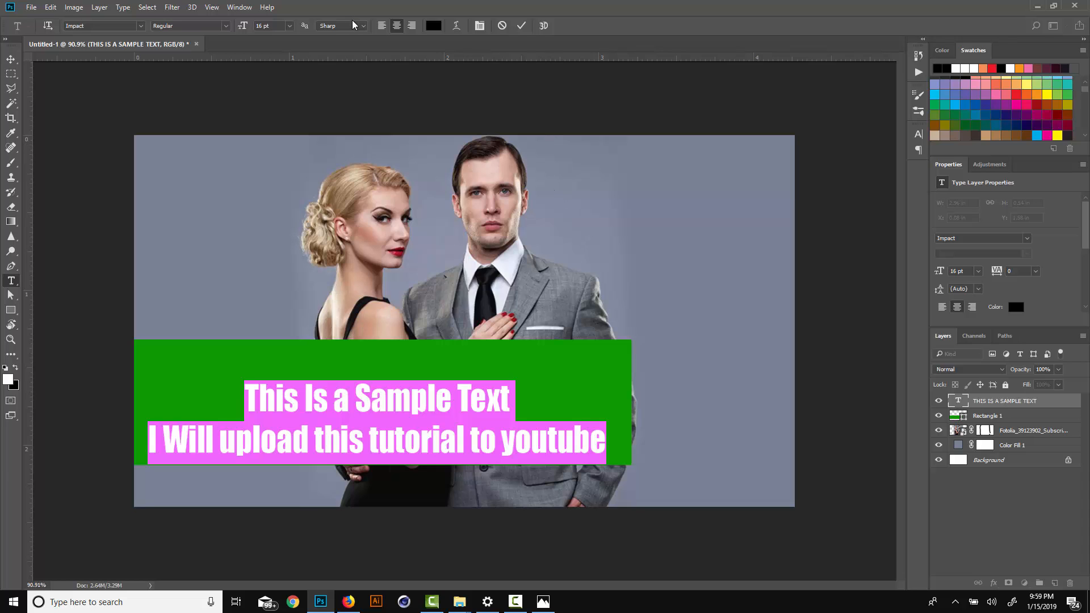
pyautogui.click(382, 26)
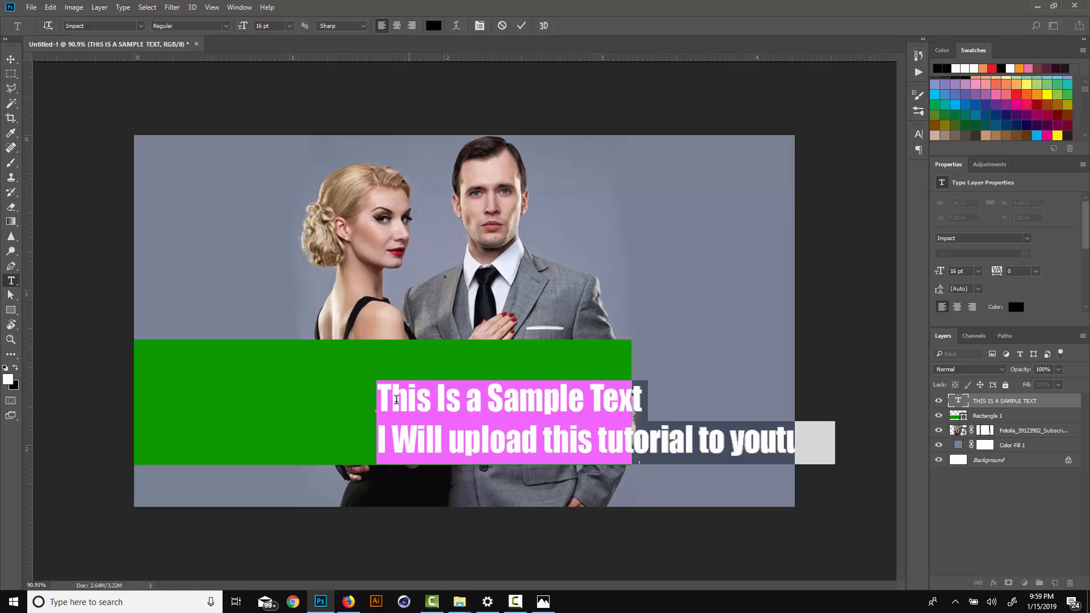
pyautogui.click(414, 29)
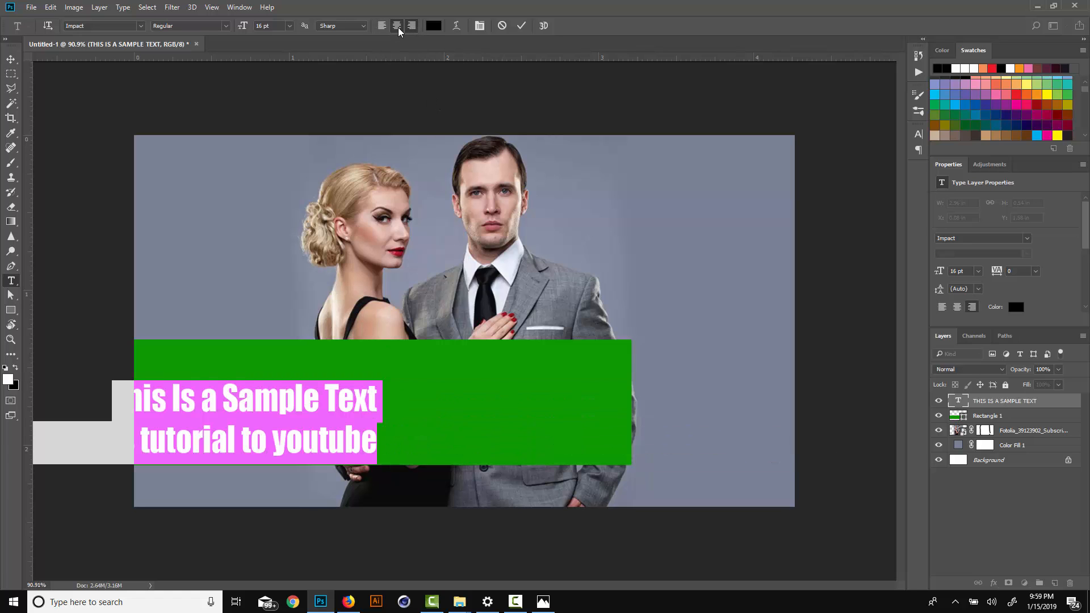
pyautogui.click(398, 27)
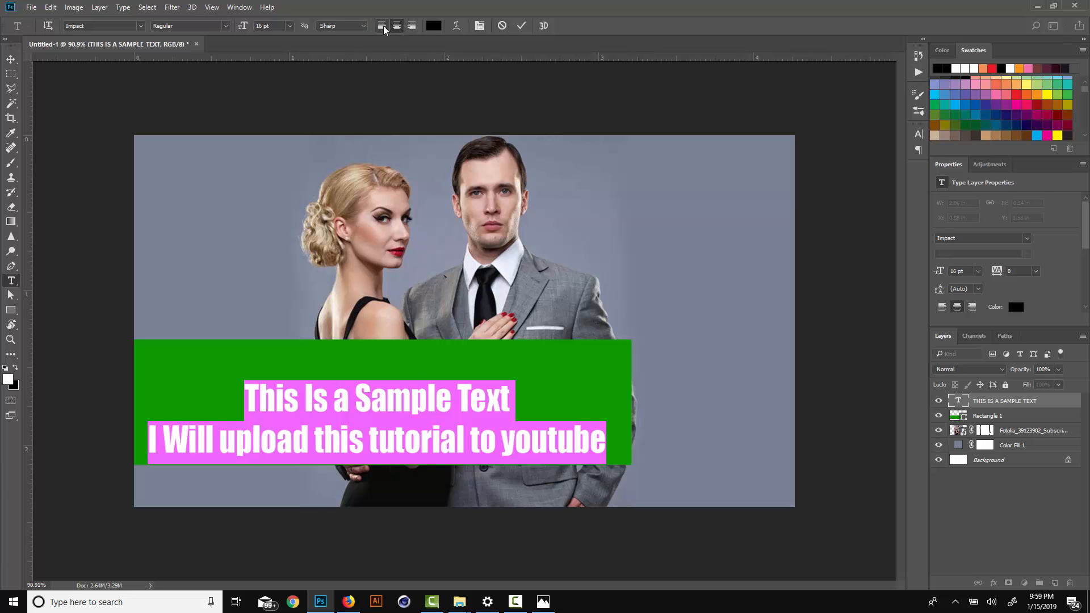
pyautogui.click(382, 25)
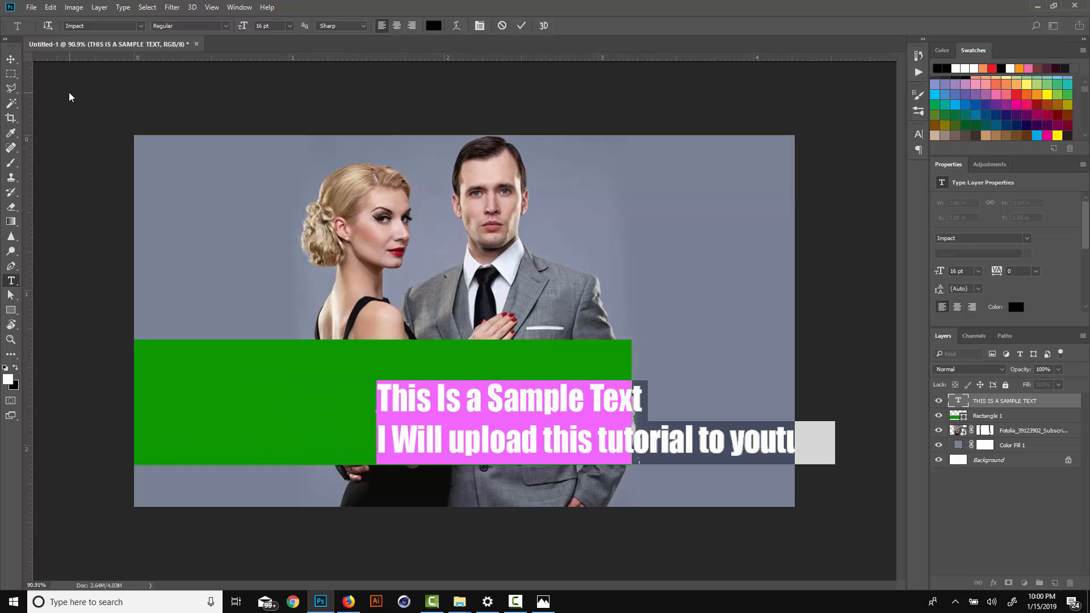
# Scale the two-line text down proportionally to about 85% and position it inside the green rectangle with a small margin from its edge.
pyautogui.click(12, 60)
pyautogui.moveTo(799, 404); pyautogui.dragTo(636, 378)
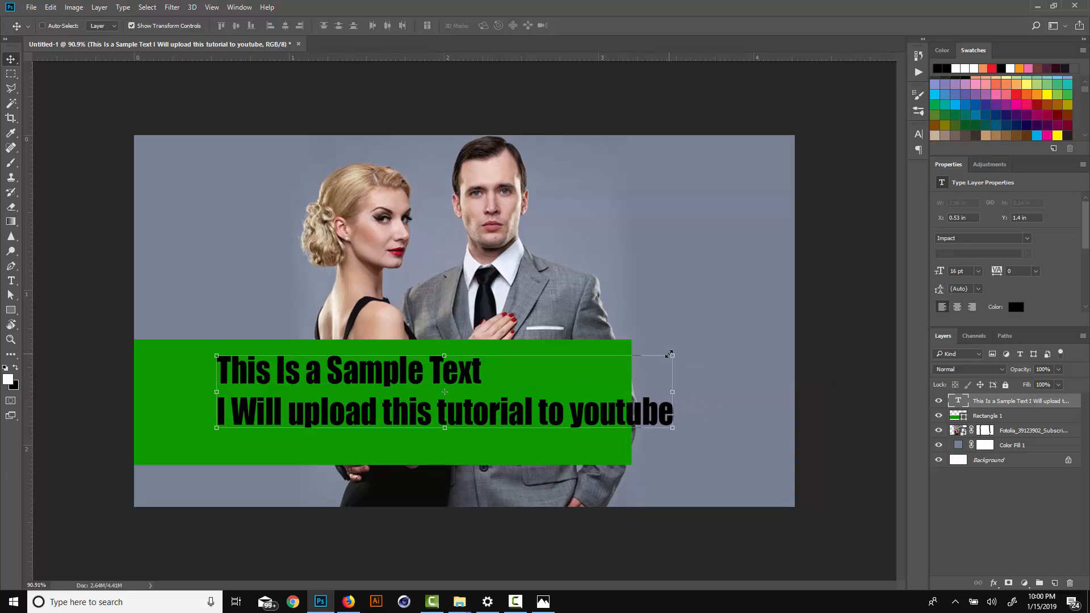
pyautogui.moveTo(670, 355); pyautogui.dragTo(605, 368)
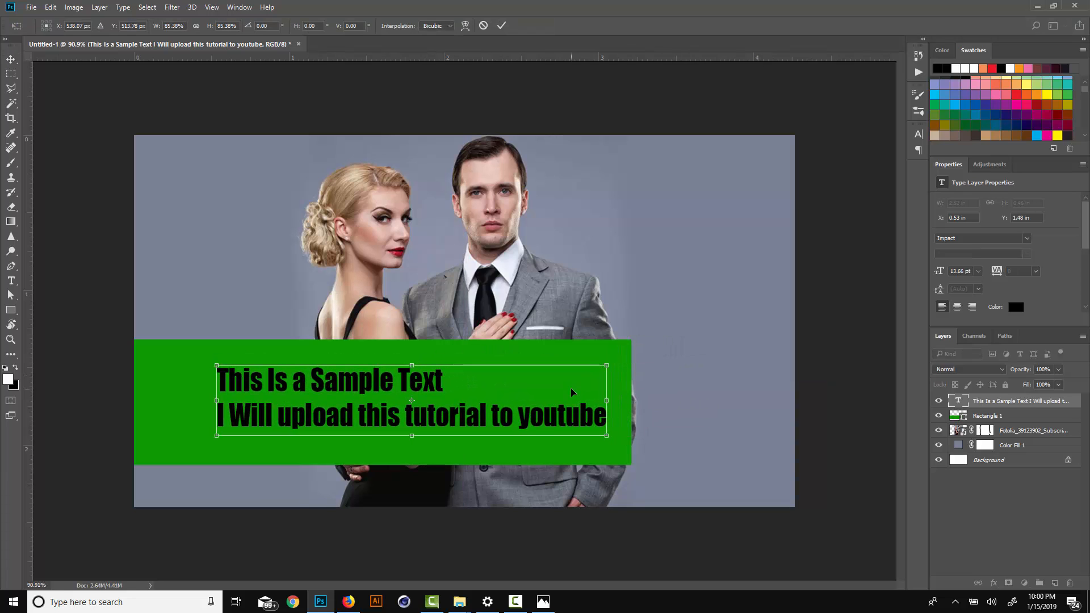
pyautogui.press('Return')
pyautogui.moveTo(565, 416); pyautogui.dragTo(515, 414)
pyautogui.hotkey('ctrl', '-')
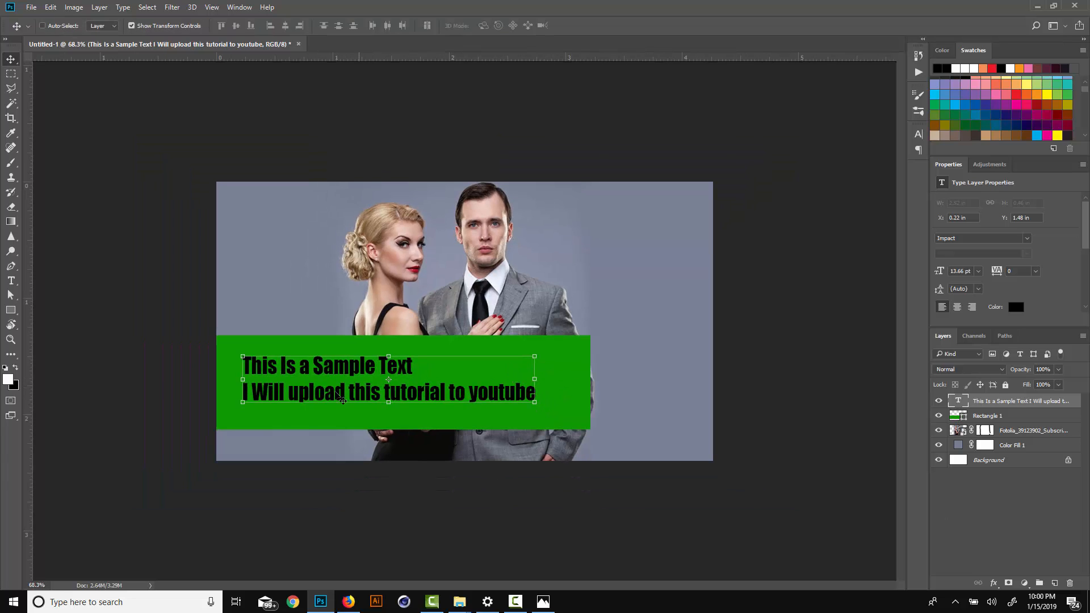
# Change the two-line text's color to white (ffffff).
pyautogui.doubleClick(961, 400)
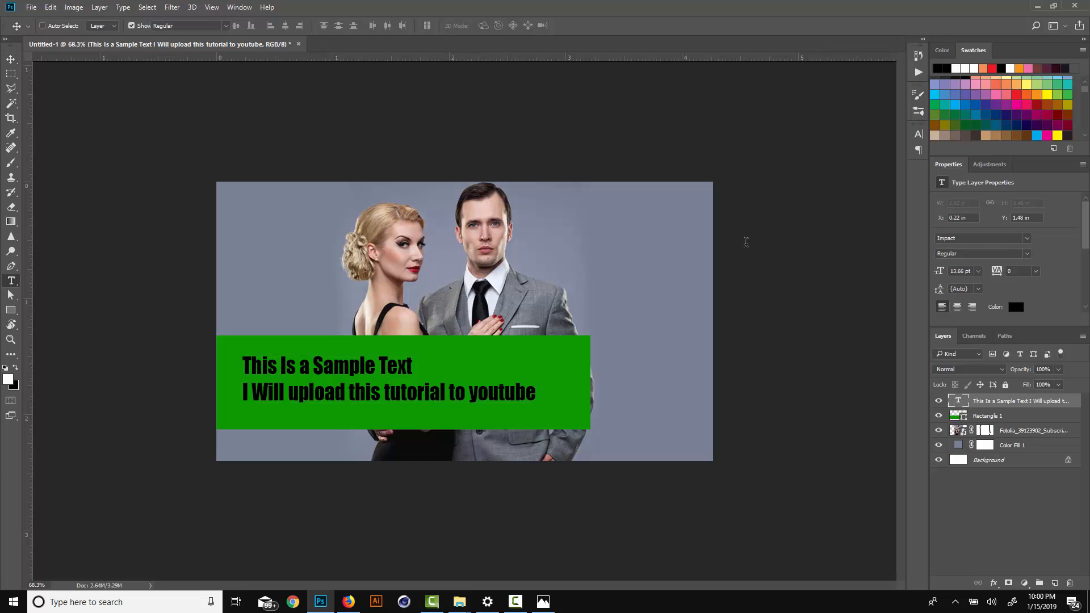
pyautogui.click(434, 25)
pyautogui.moveTo(699, 292); pyautogui.dragTo(592, 201)
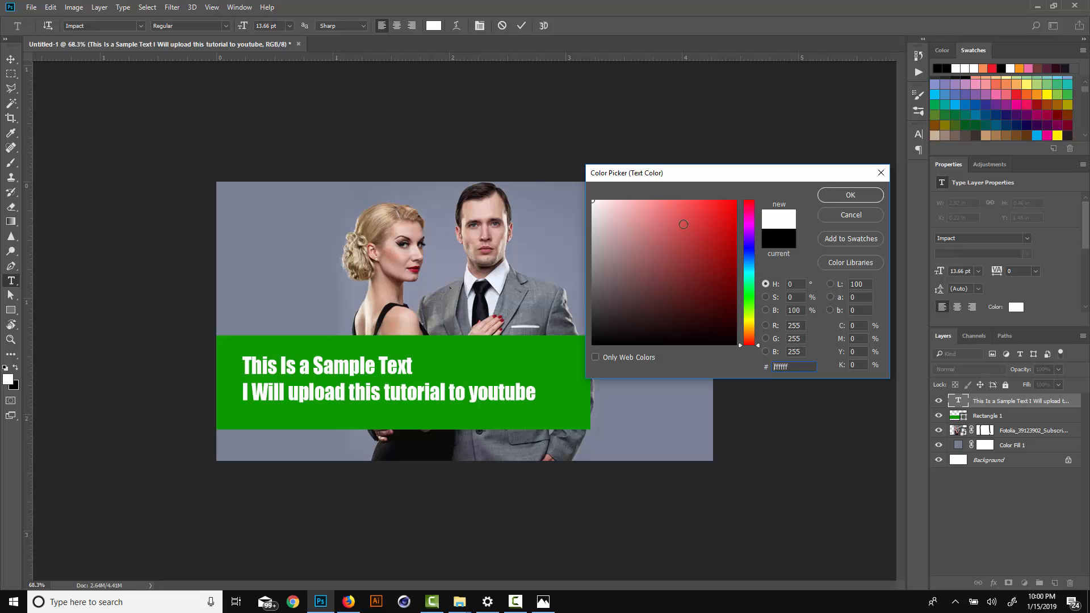
pyautogui.moveTo(683, 225)
pyautogui.mouseDown()
pyautogui.moveTo(715, 228)
pyautogui.moveTo(647, 312)
pyautogui.moveTo(511, 107)
pyautogui.mouseUp()
pyautogui.click(850, 194)
pyautogui.click(525, 28)
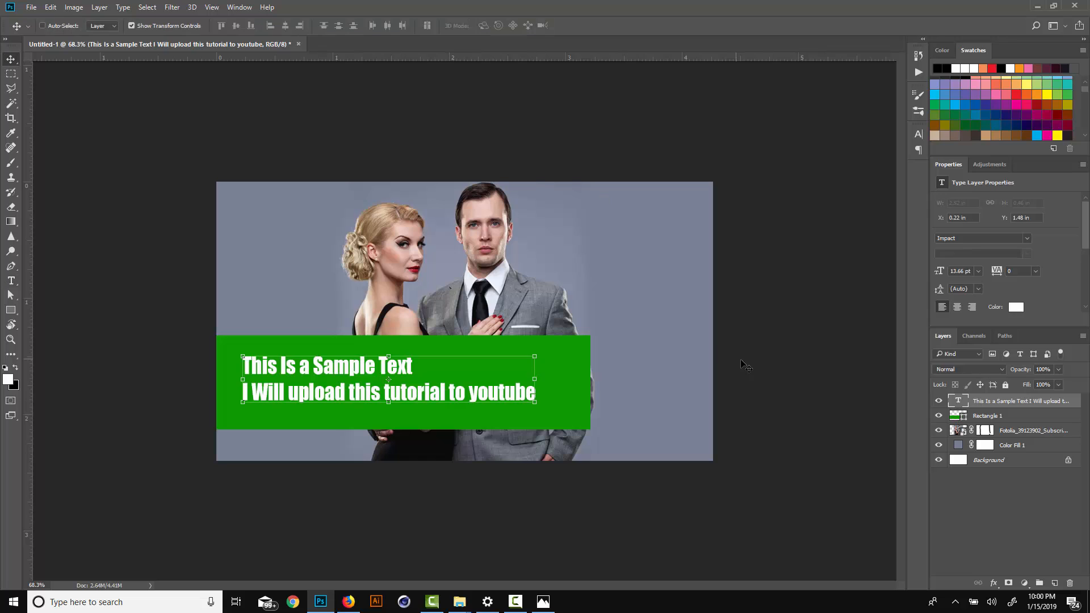
# Duplicate the green rectangle layer and scale the copy about its center to about 112%.
pyautogui.click(1015, 480)
pyautogui.click(1011, 420)
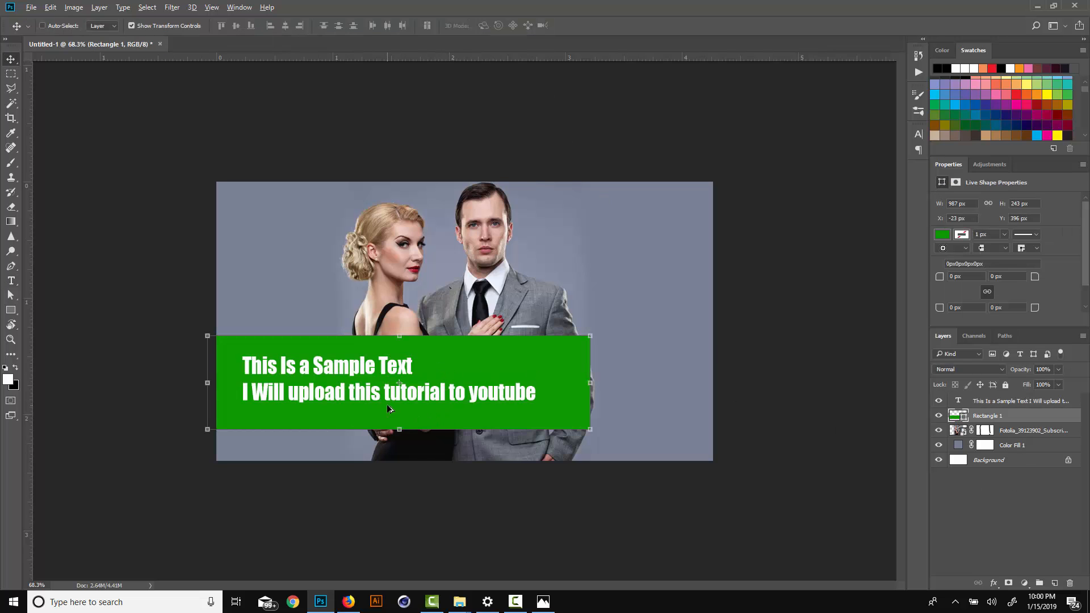
pyautogui.scroll(1, 487, 380)
pyautogui.scroll(1, 474, 383)
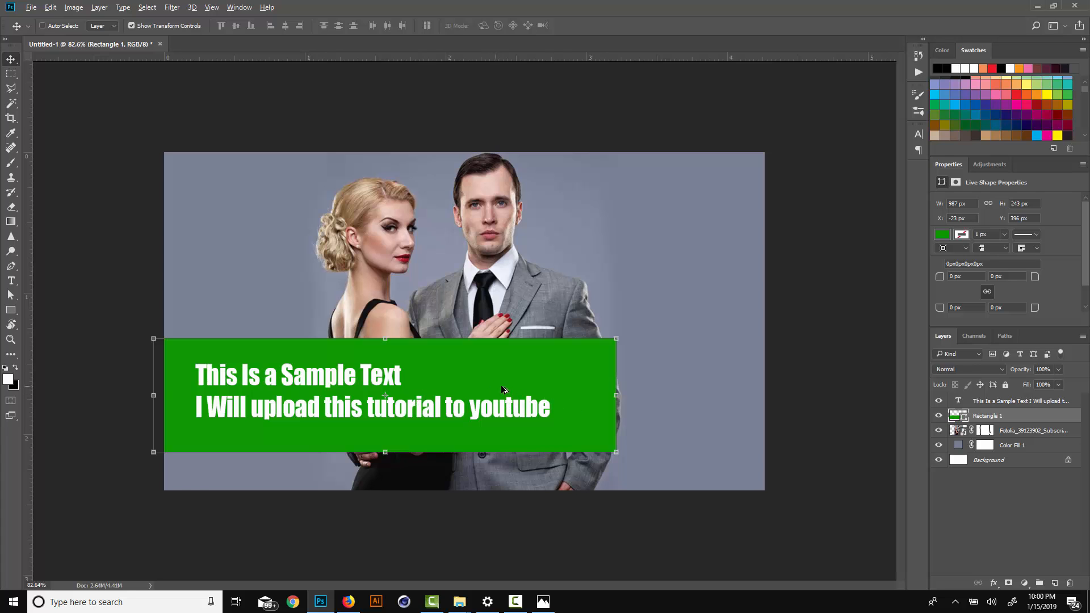
pyautogui.moveTo(580, 428); pyautogui.dragTo(584, 420)
pyautogui.hotkey('ctrl', 'z')
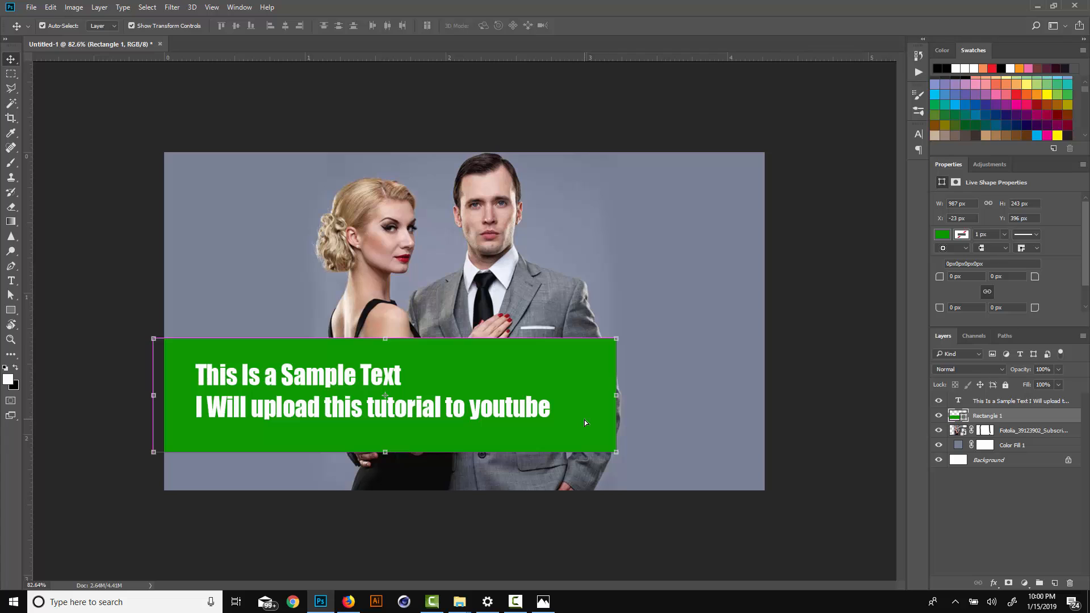
pyautogui.press('ctrl')
pyautogui.hotkey('ctrl', 'j')
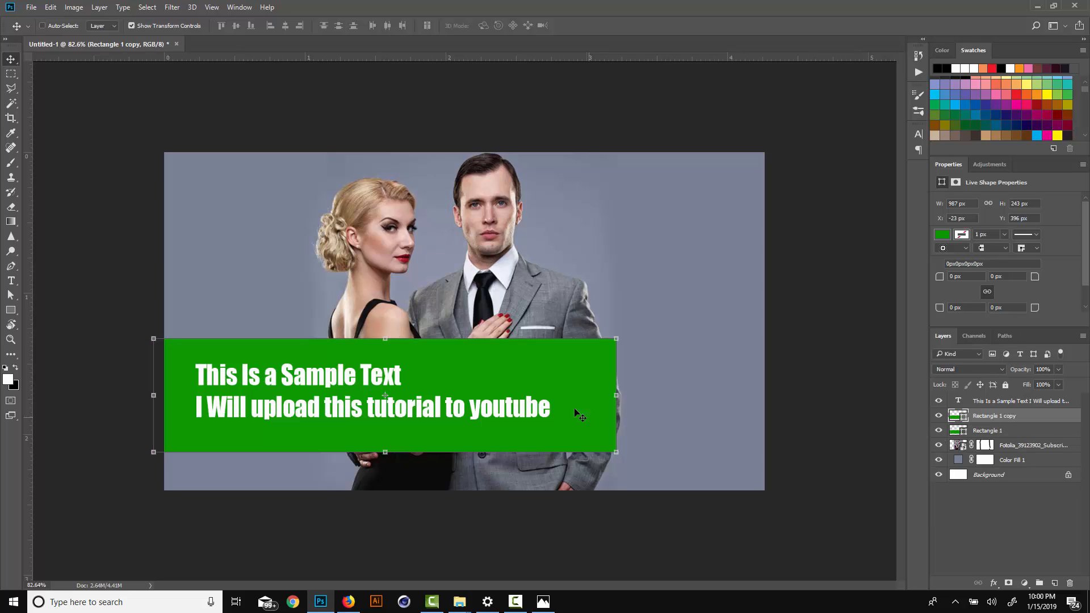
pyautogui.hotkey('ctrl', 't')
pyautogui.moveTo(617, 338); pyautogui.dragTo(643, 331)
pyautogui.press('Return')
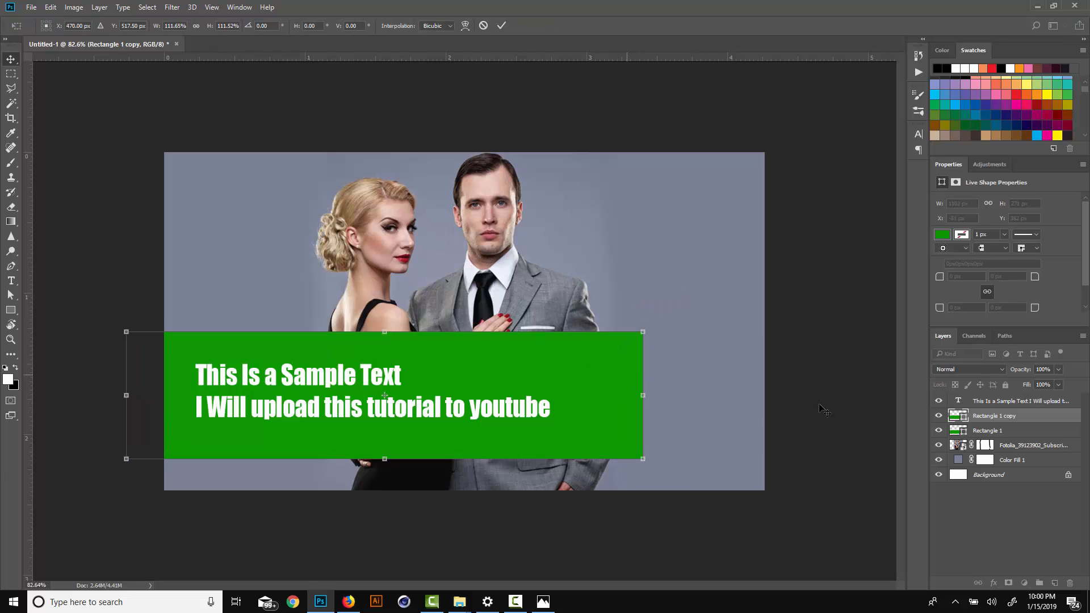
# Recolor the enlarged rectangle copy bright green (10dc00).
pyautogui.doubleClick(958, 416)
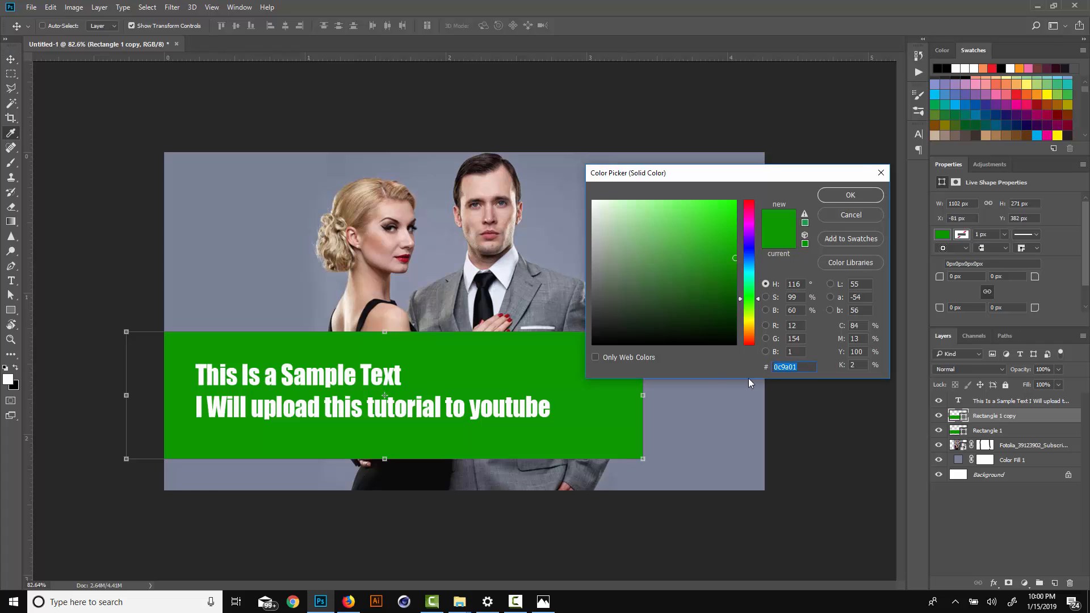
pyautogui.click(737, 220)
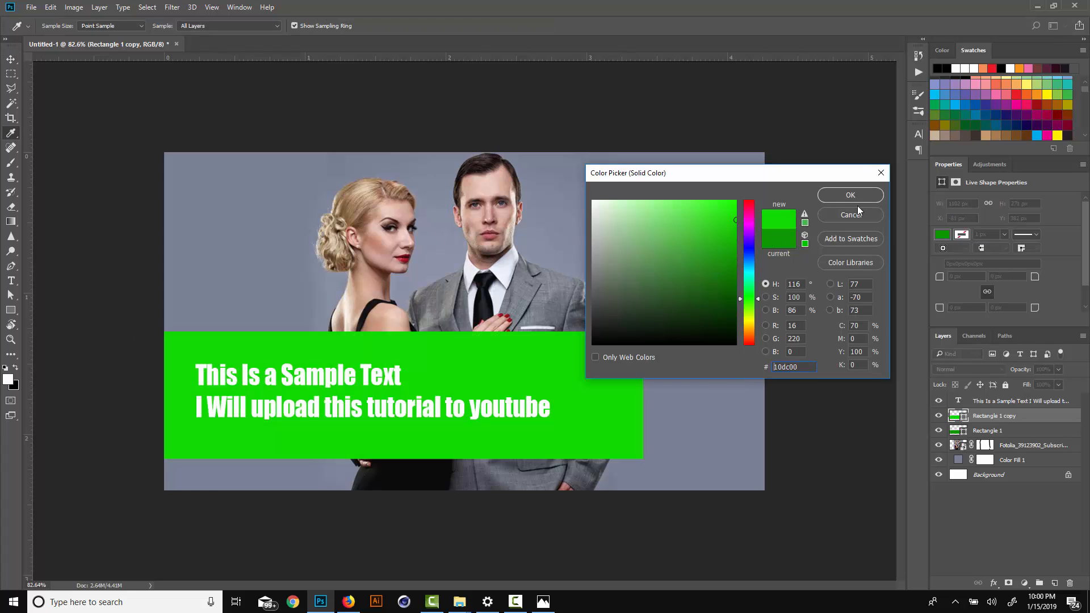
pyautogui.click(850, 195)
# Move the enlarged copy beneath the original rectangle in the layer order and reduce its width to 1064 px.
pyautogui.moveTo(994, 417); pyautogui.dragTo(994, 432)
pyautogui.moveTo(647, 394); pyautogui.dragTo(629, 394)
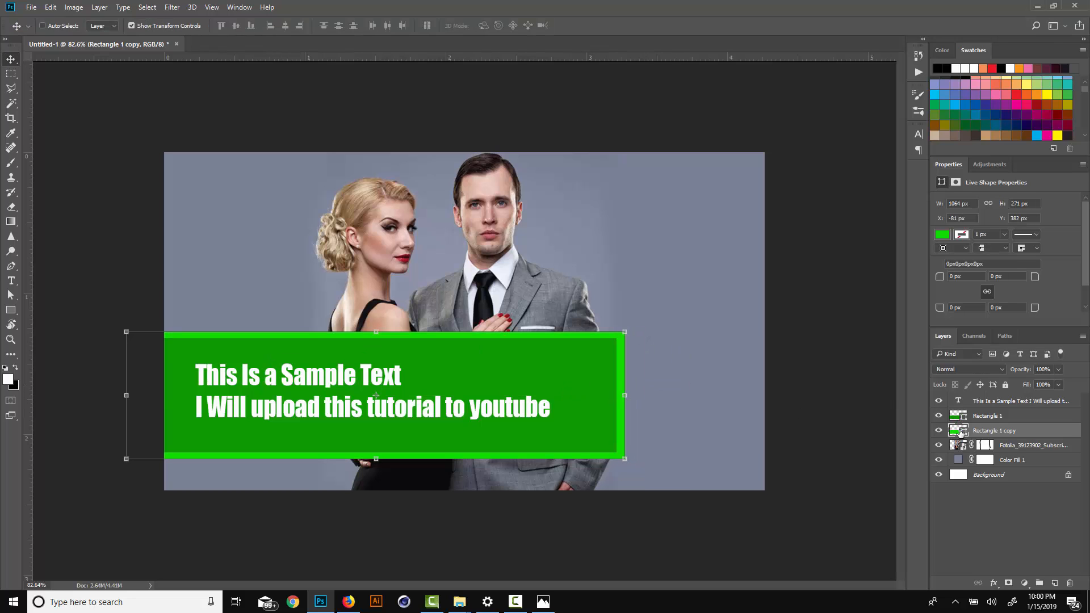
# Fill the enlarged rectangle copy with white (ffffff) and narrow it to 1059 px so its border looks even.
pyautogui.doubleClick(965, 433)
pyautogui.moveTo(622, 227); pyautogui.dragTo(587, 196)
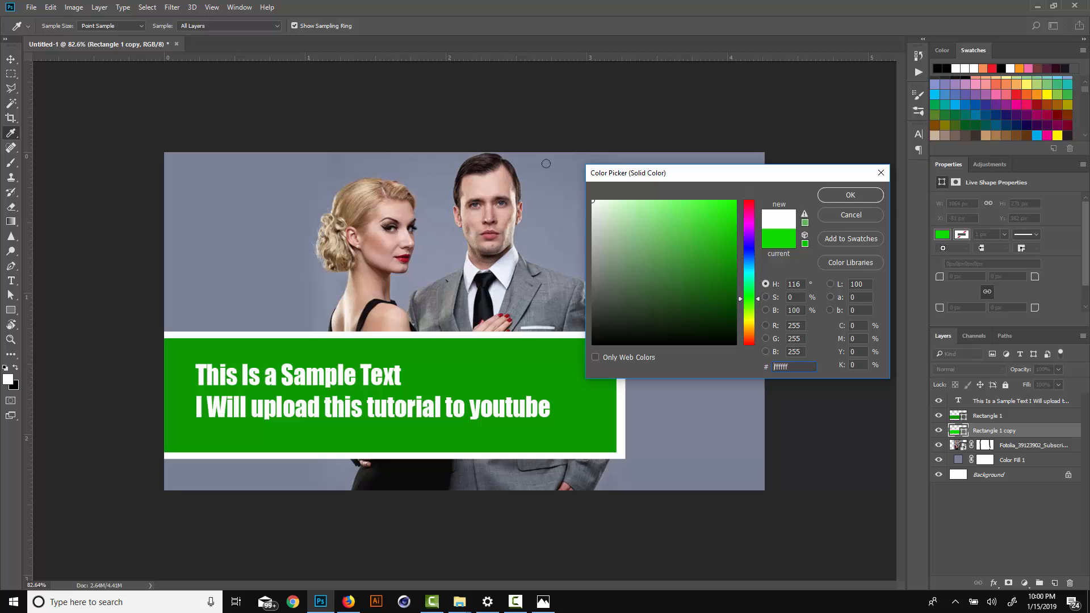
pyautogui.click(875, 198)
pyautogui.scroll(5, 624, 395)
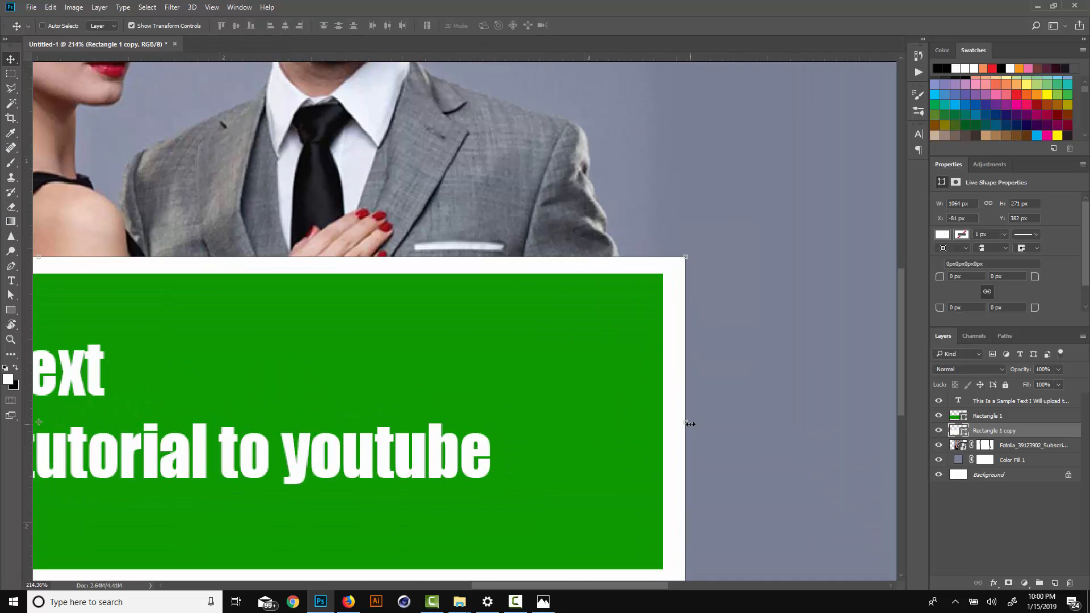
pyautogui.moveTo(689, 423); pyautogui.dragTo(681, 423)
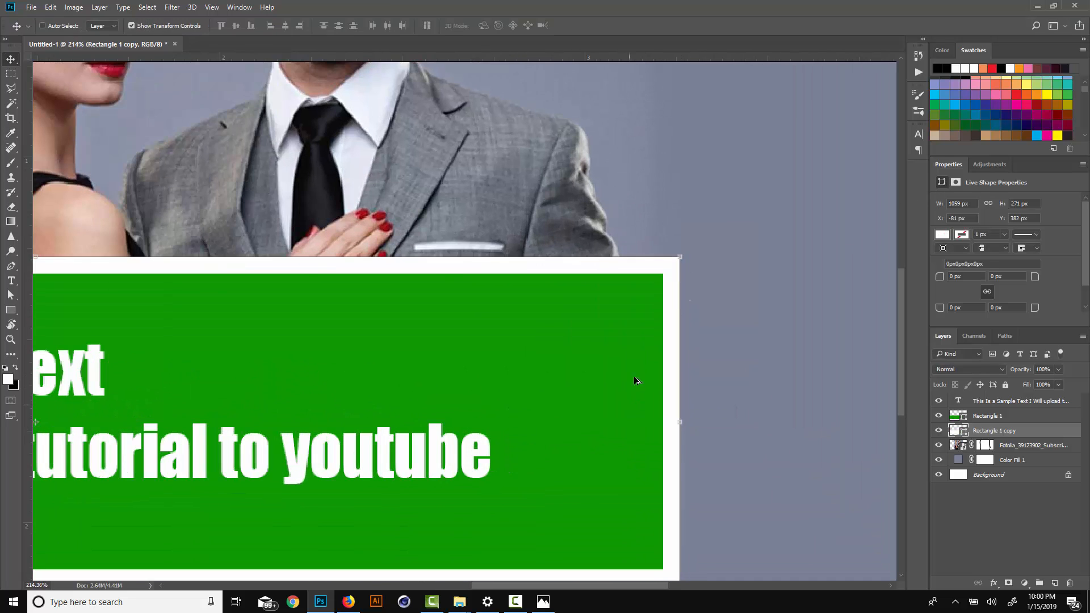
pyautogui.scroll(-3, 633, 376)
pyautogui.scroll(-2, 581, 315)
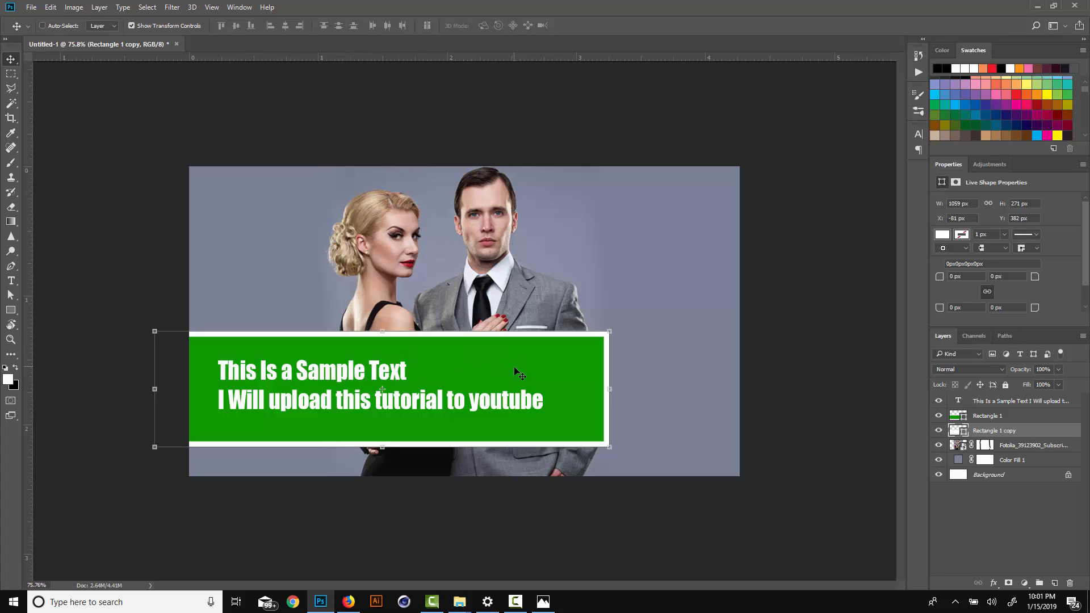
pyautogui.click(793, 409)
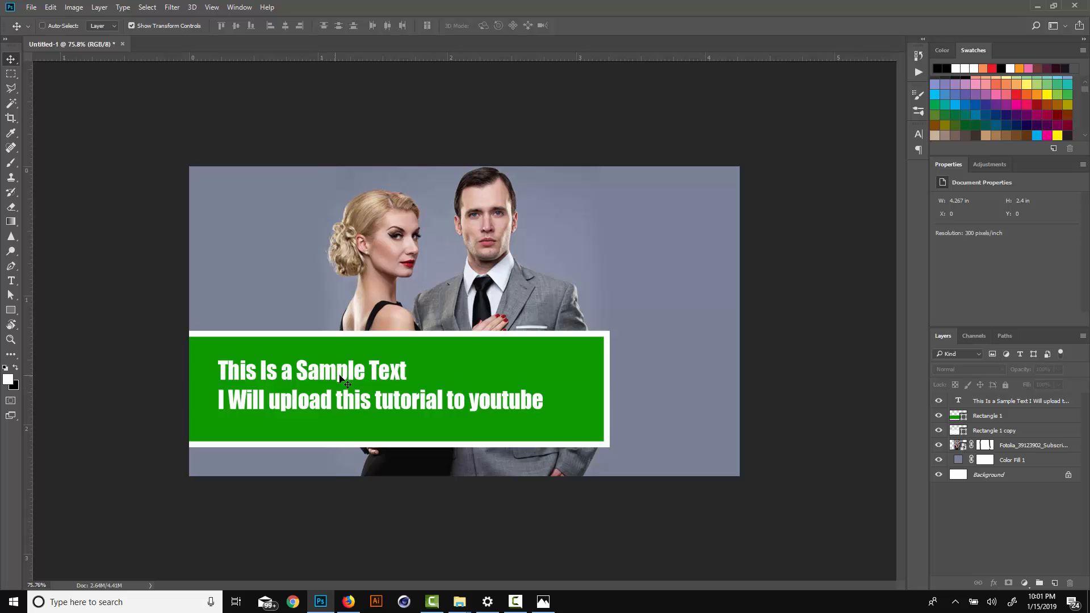
pyautogui.scroll(3, 440, 420)
pyautogui.scroll(-4, 540, 352)
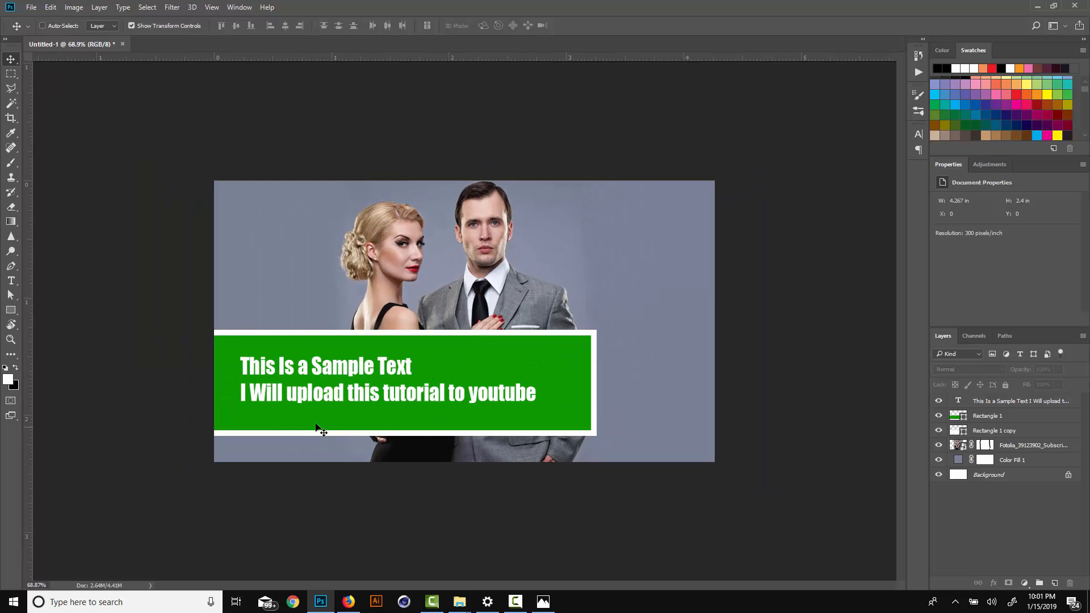
pyautogui.scroll(2, 312, 400)
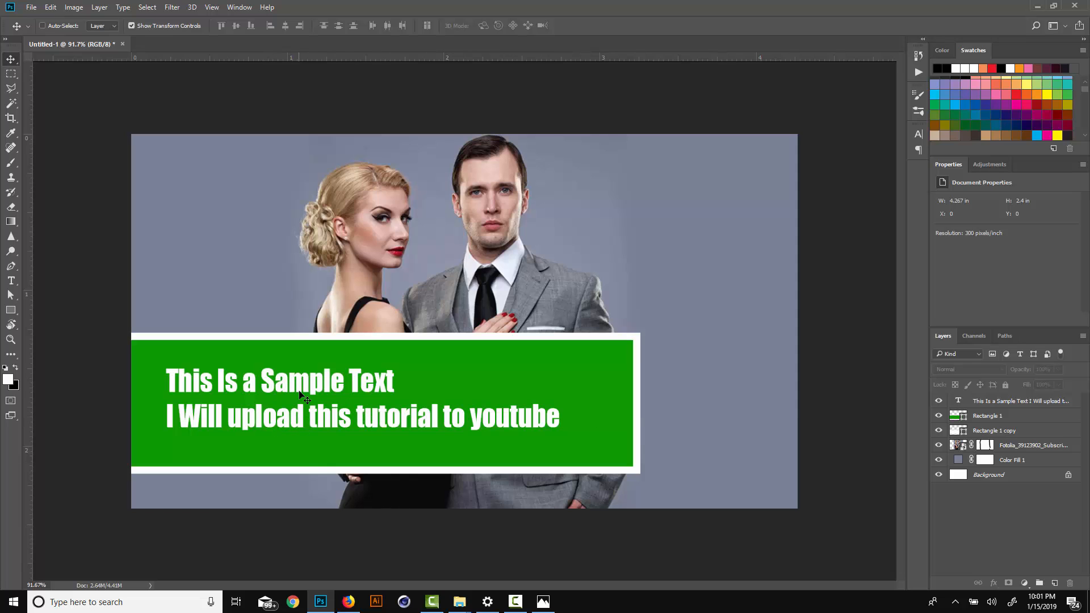
# Tighten the leading of the whole two-line text to 11.48 pt using the Character settings.
pyautogui.doubleClick(957, 402)
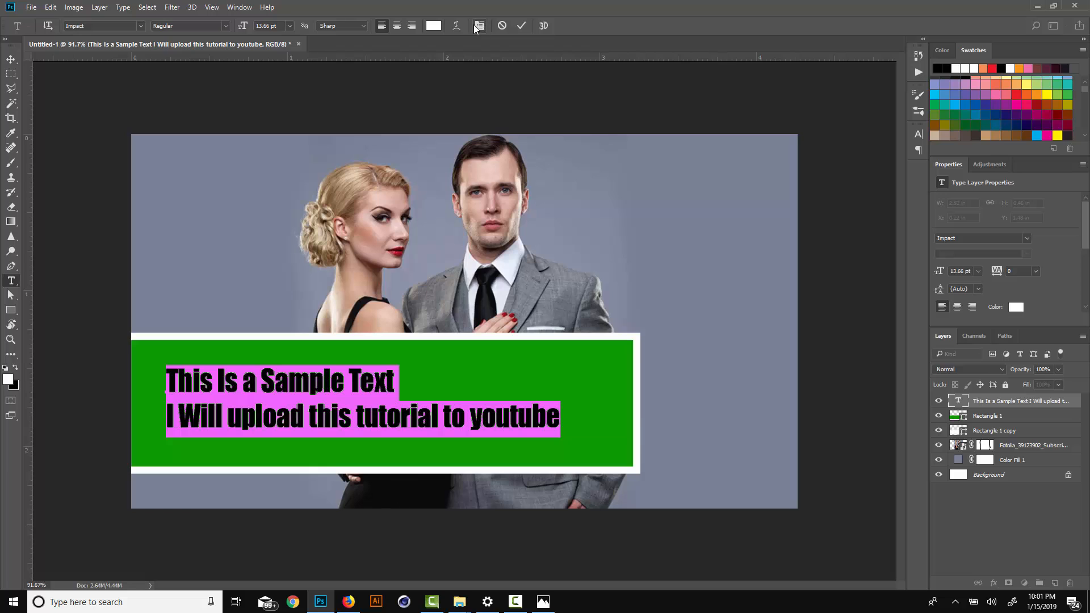
pyautogui.click(239, 7)
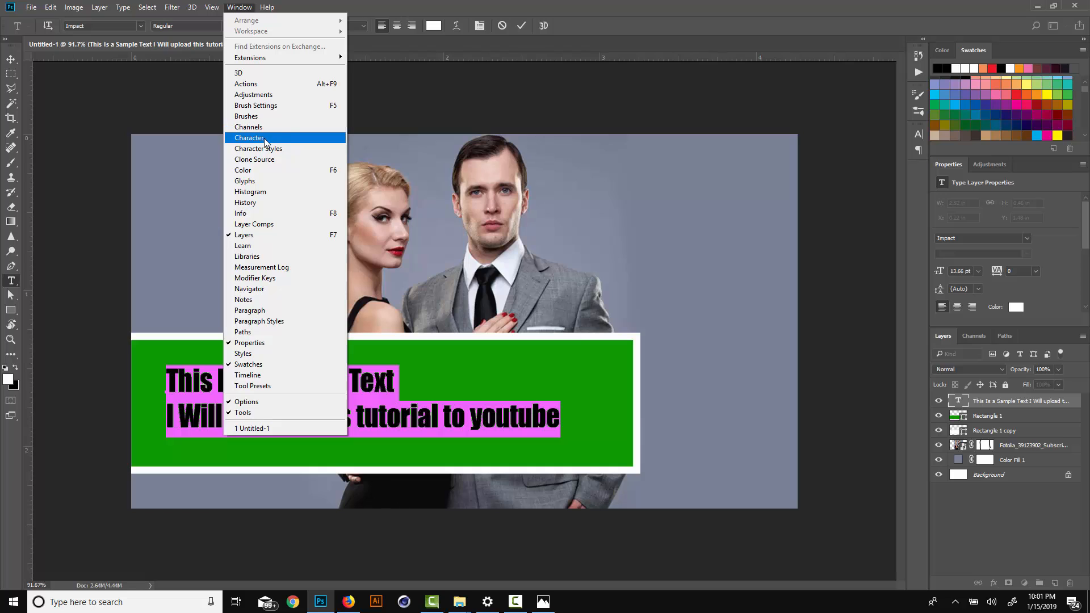
pyautogui.click(486, 26)
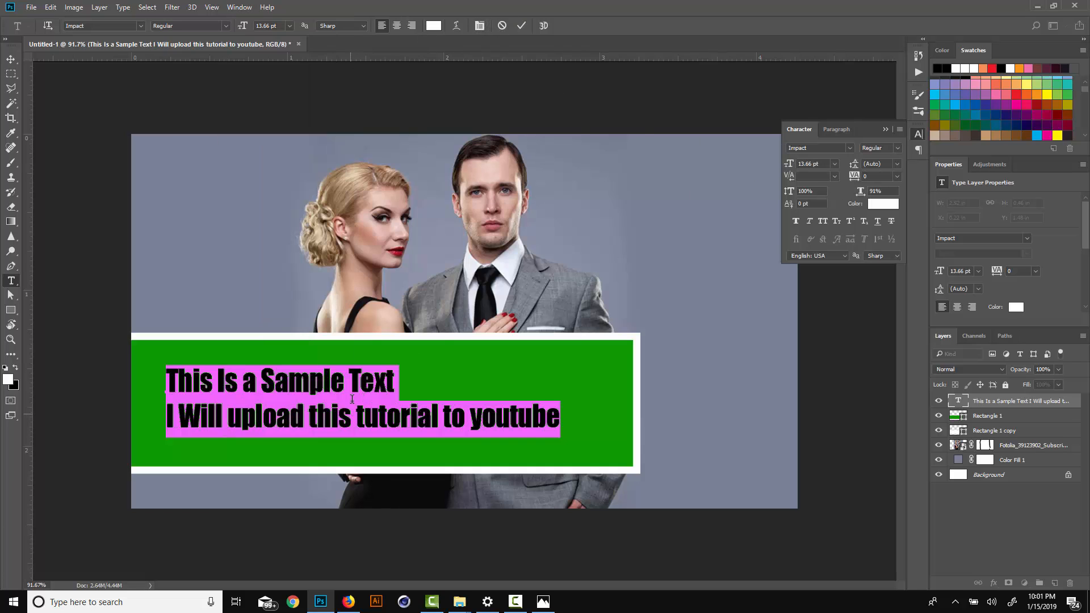
pyautogui.moveTo(855, 165); pyautogui.dragTo(875, 167)
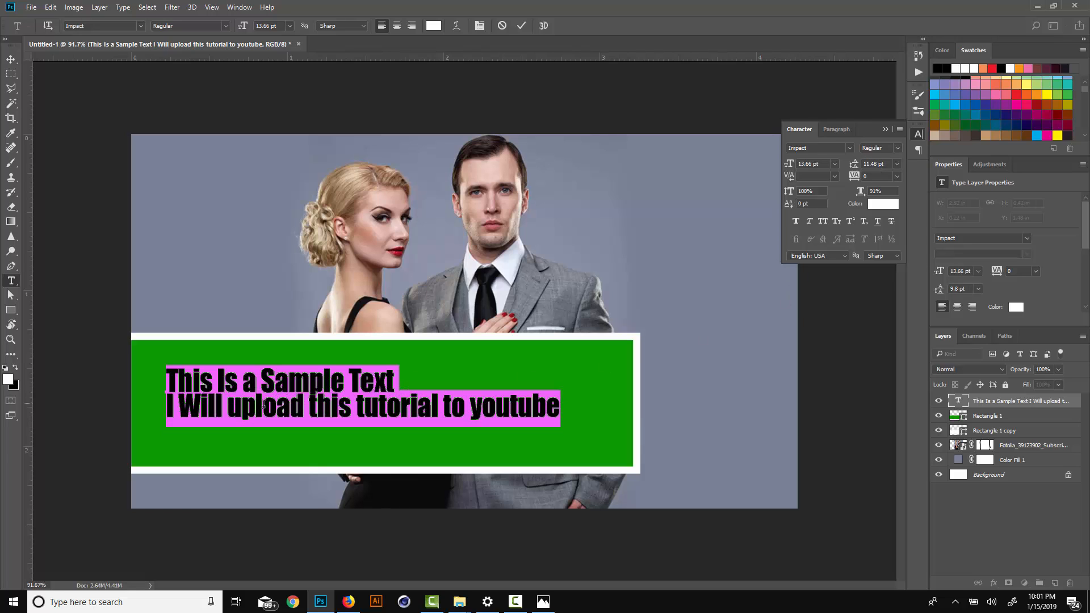
# Set the tracking of the second line, "I Will upload this tutorial to youtube", to 400.
pyautogui.click(224, 415)
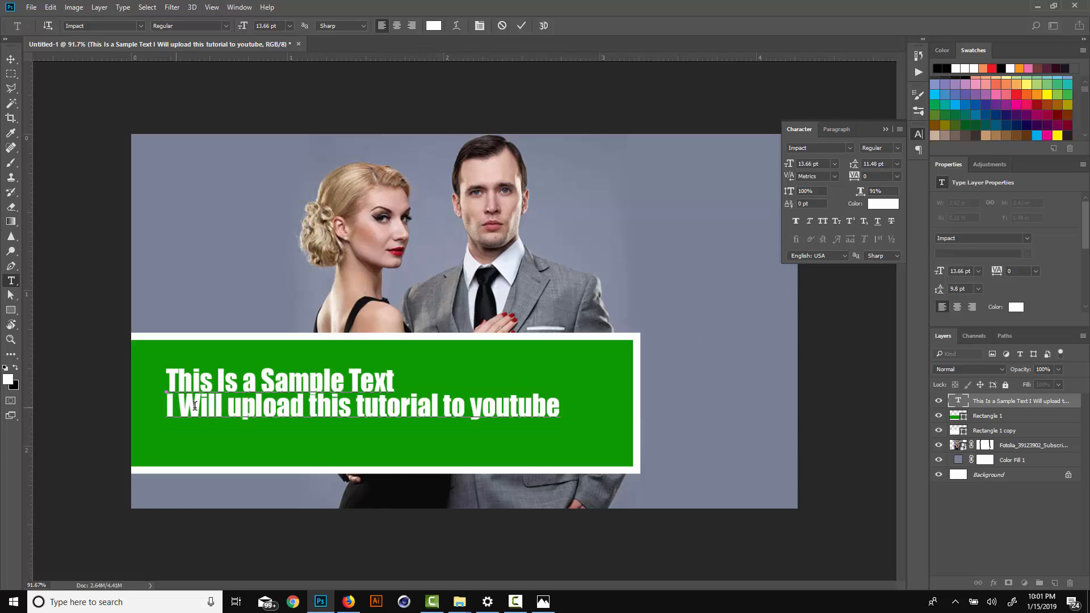
pyautogui.moveTo(168, 398); pyautogui.dragTo(581, 413)
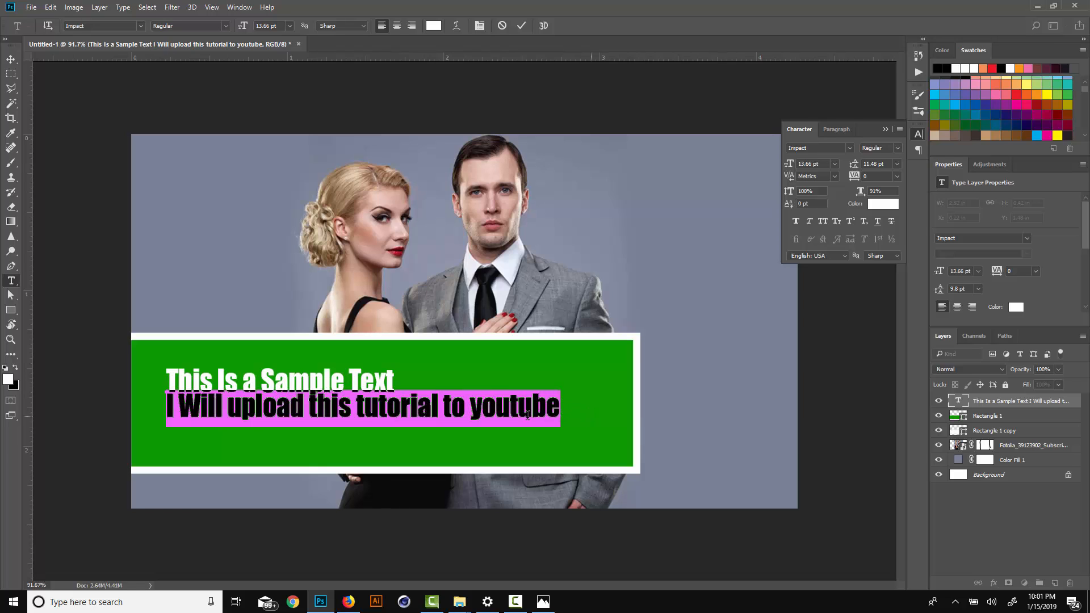
pyautogui.moveTo(856, 179); pyautogui.dragTo(867, 179)
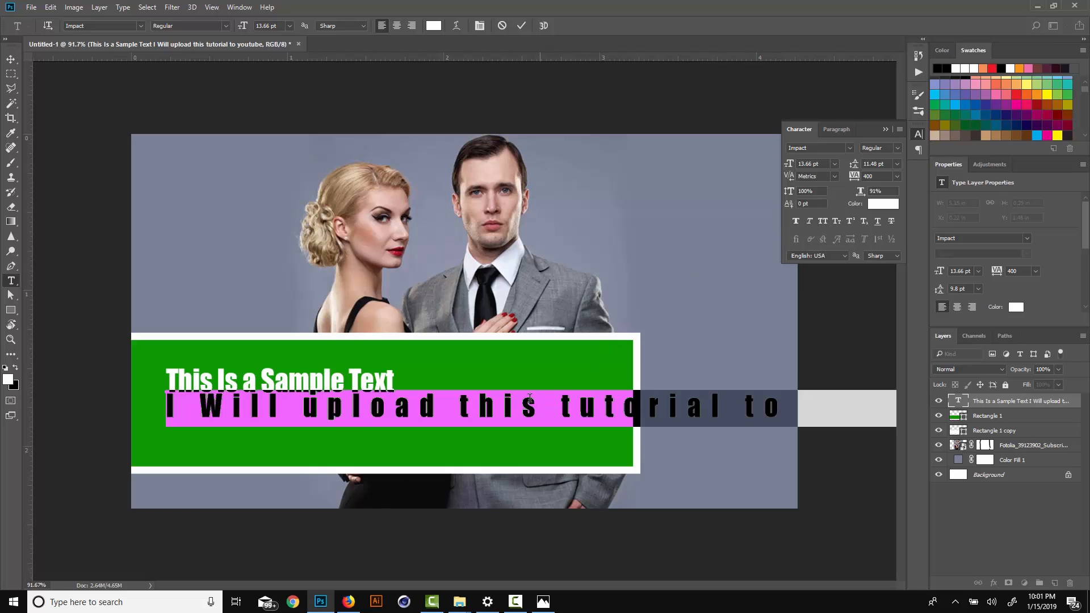
# Reset the character formatting of the whole two-line text to the default settings.
pyautogui.click(364, 392)
pyautogui.hotkey('ctrl', 'a')
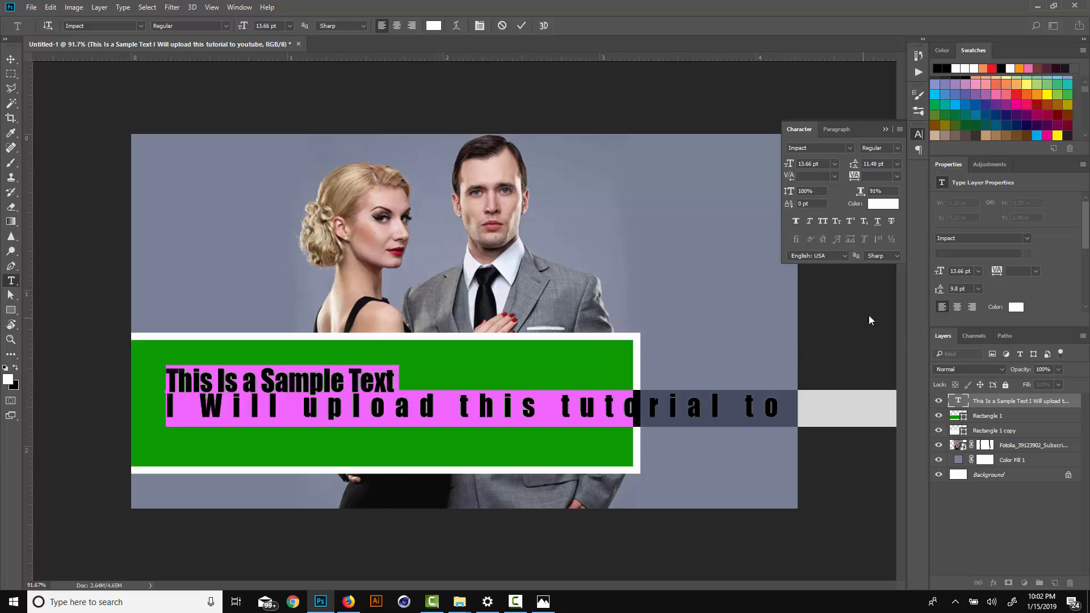
pyautogui.click(900, 129)
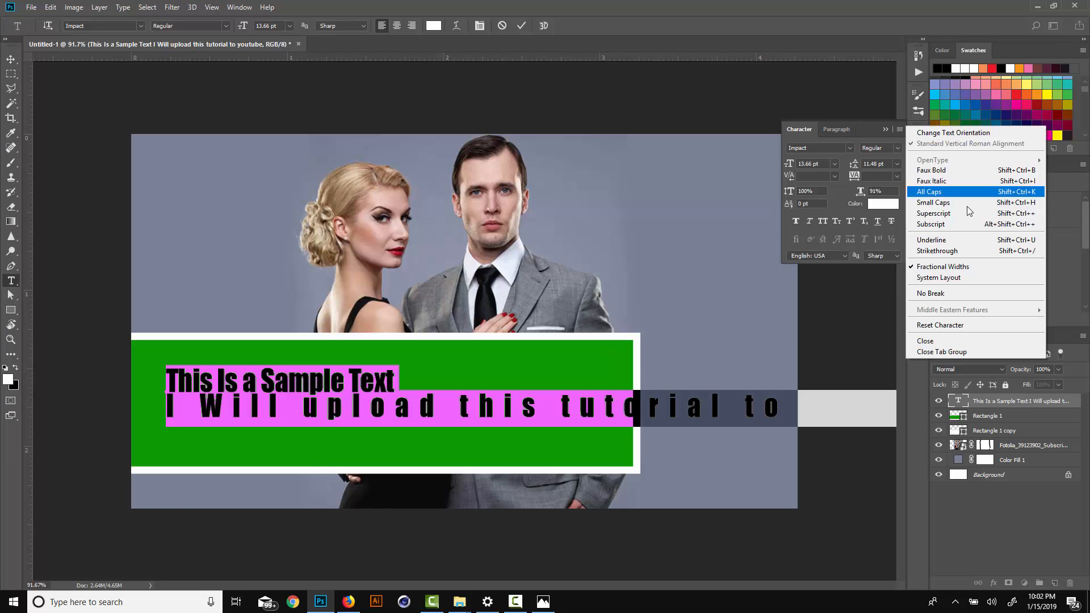
pyautogui.click(949, 327)
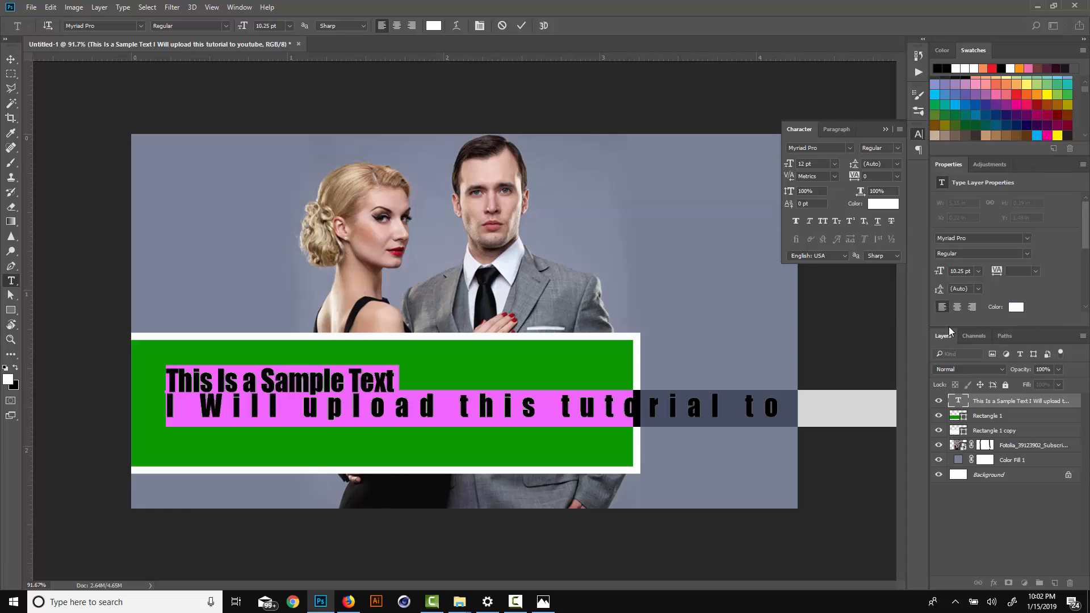
pyautogui.click(257, 389)
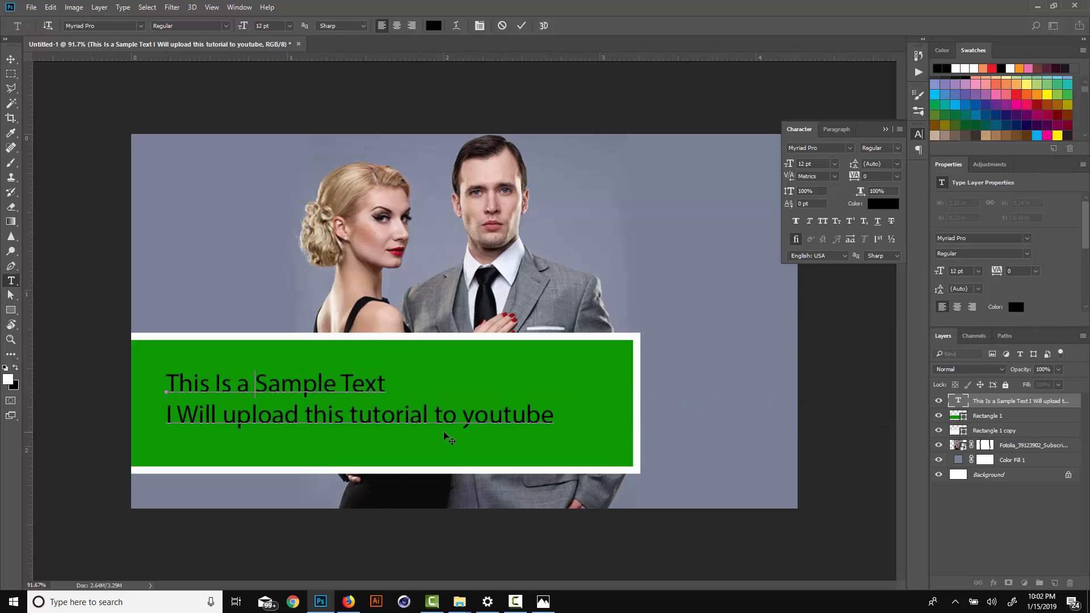
# Set the font of both text lines to Times New Roman Regular, commit it and collapse the Character settings.
pyautogui.moveTo(555, 414); pyautogui.dragTo(37, 378)
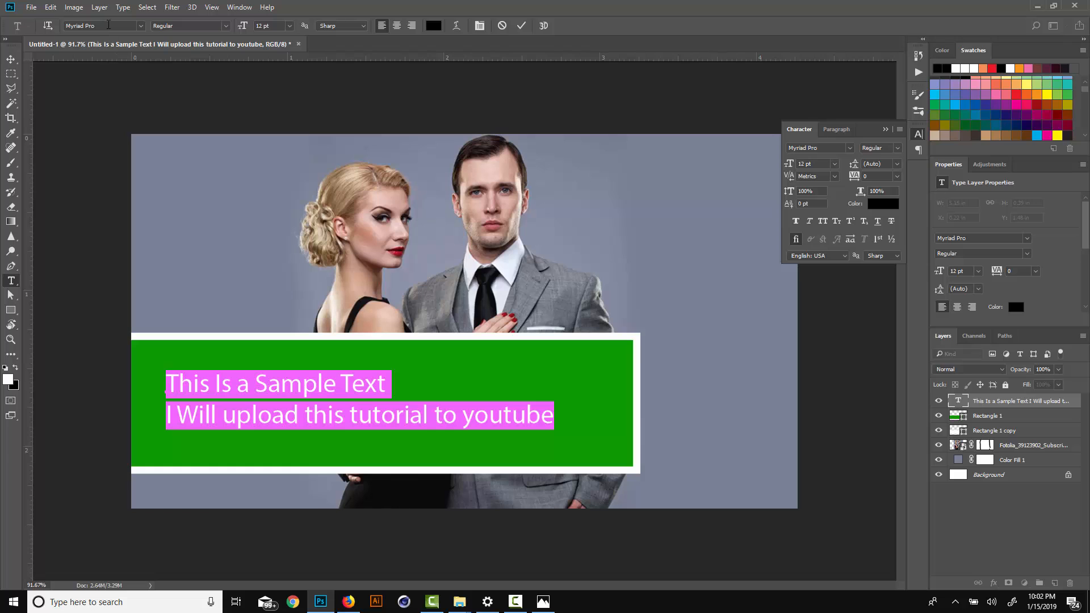
pyautogui.click(109, 25)
pyautogui.write('t')
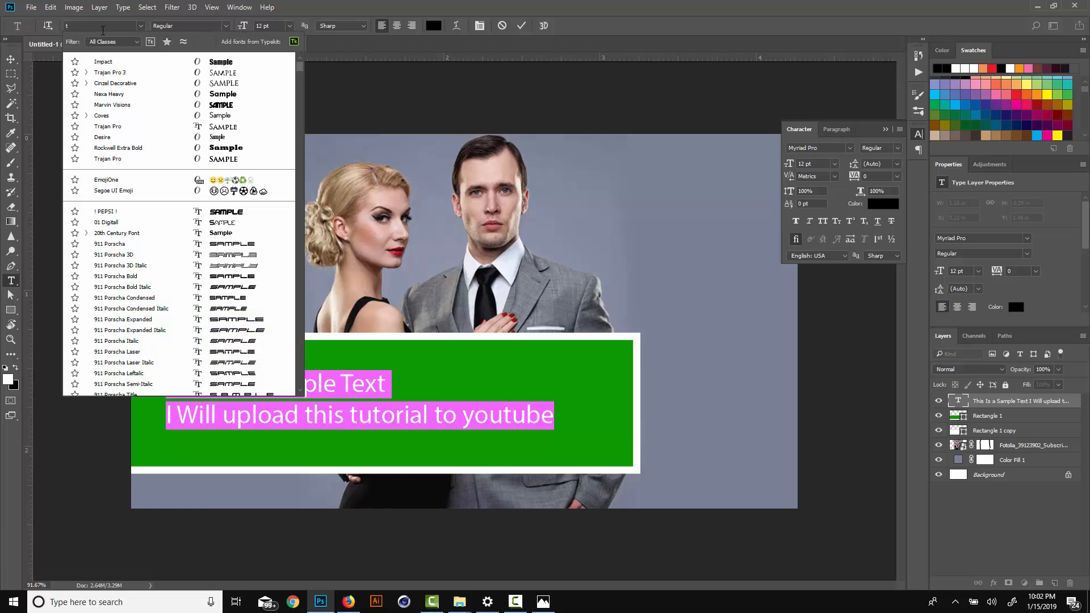
pyautogui.click(102, 27)
pyautogui.click(104, 27)
pyautogui.click(106, 28)
pyautogui.write('t')
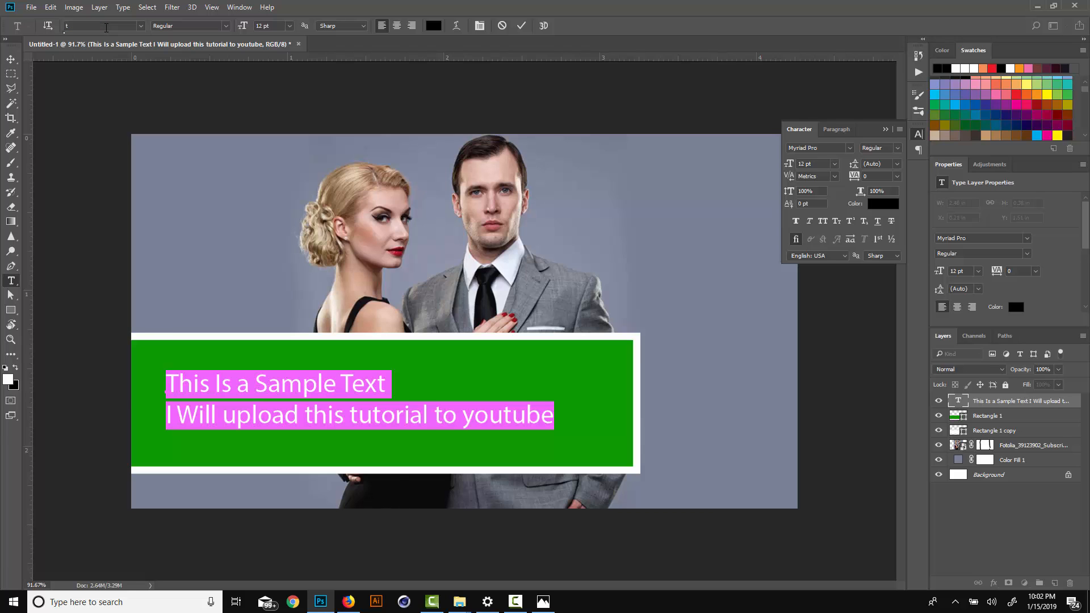
pyautogui.write('imes')
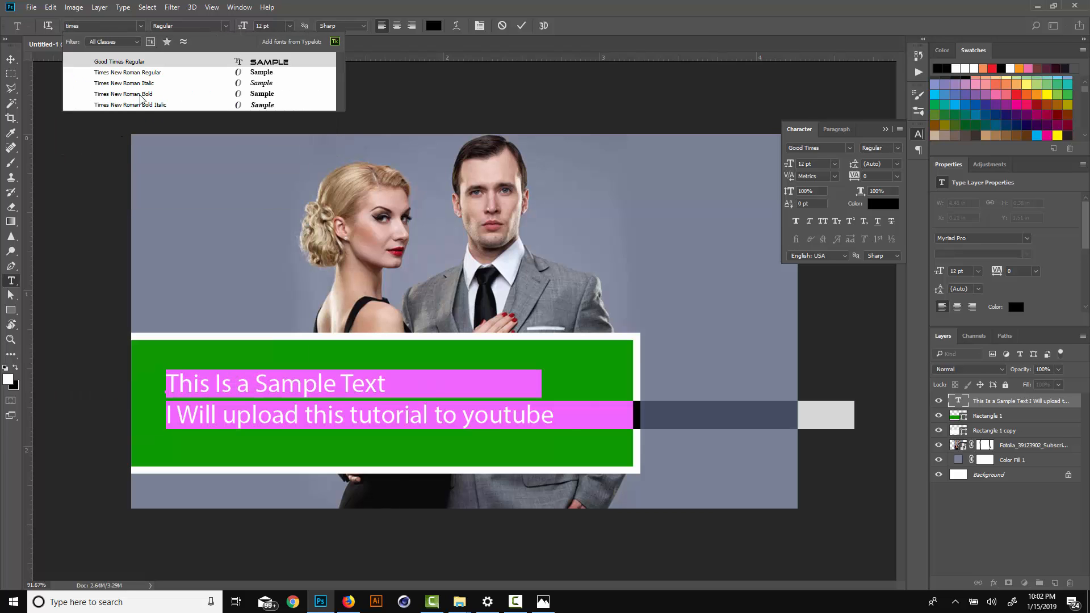
pyautogui.click(150, 74)
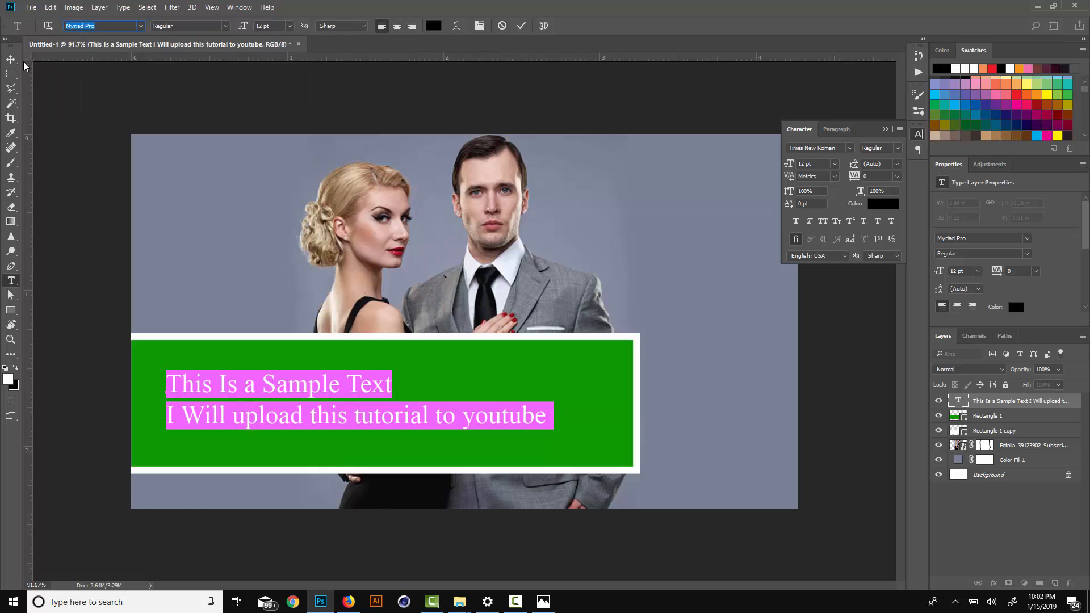
pyautogui.click(11, 58)
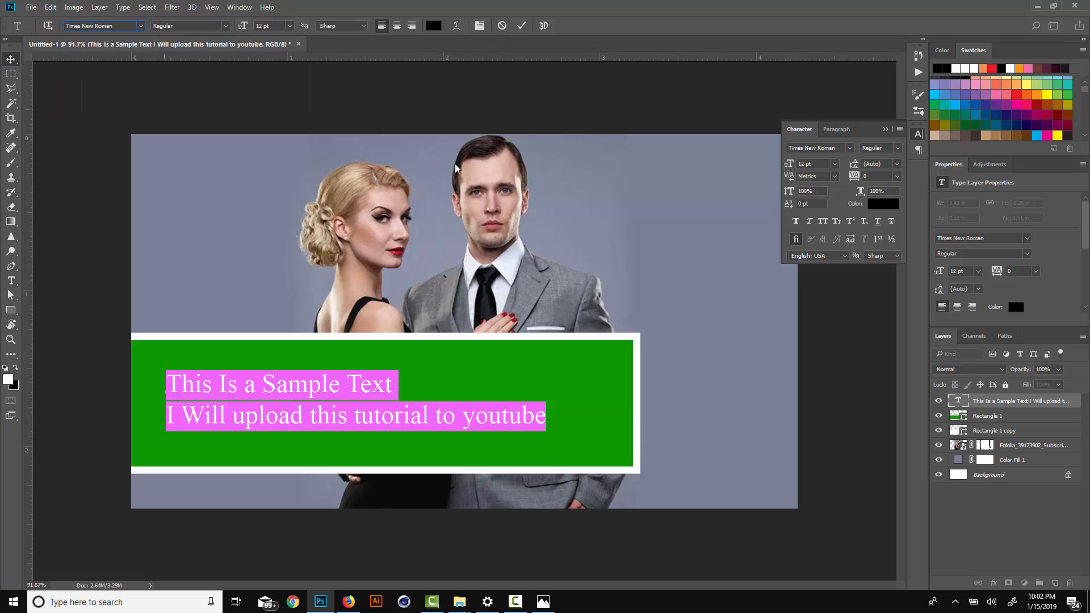
pyautogui.click(887, 130)
# Change the color of the whole two-line text to white (ffffff) and commit the edit.
pyautogui.scroll(-3, 426, 357)
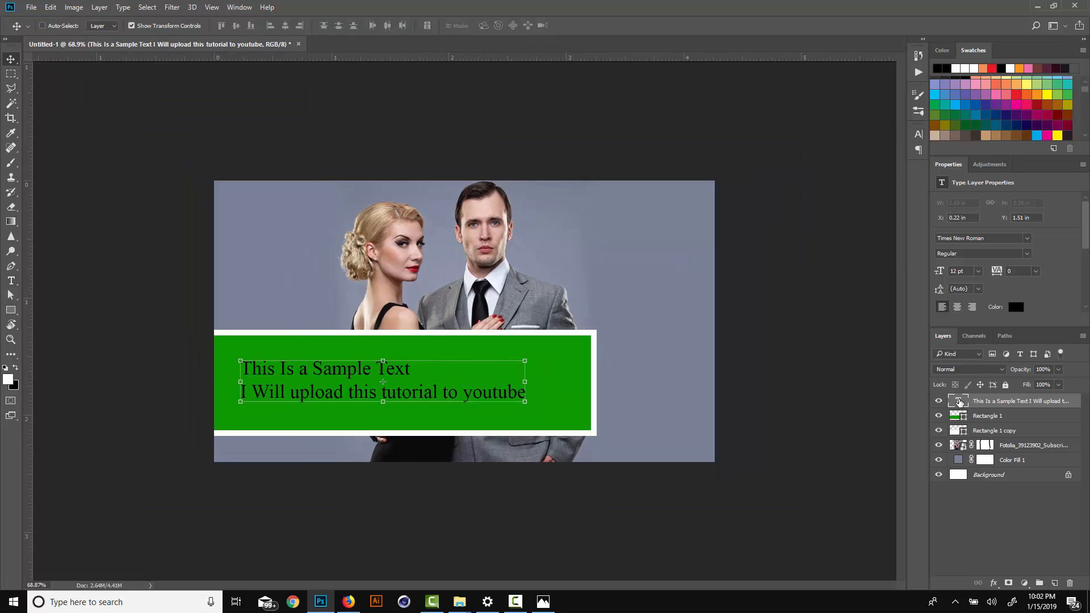
pyautogui.doubleClick(959, 402)
pyautogui.click(434, 25)
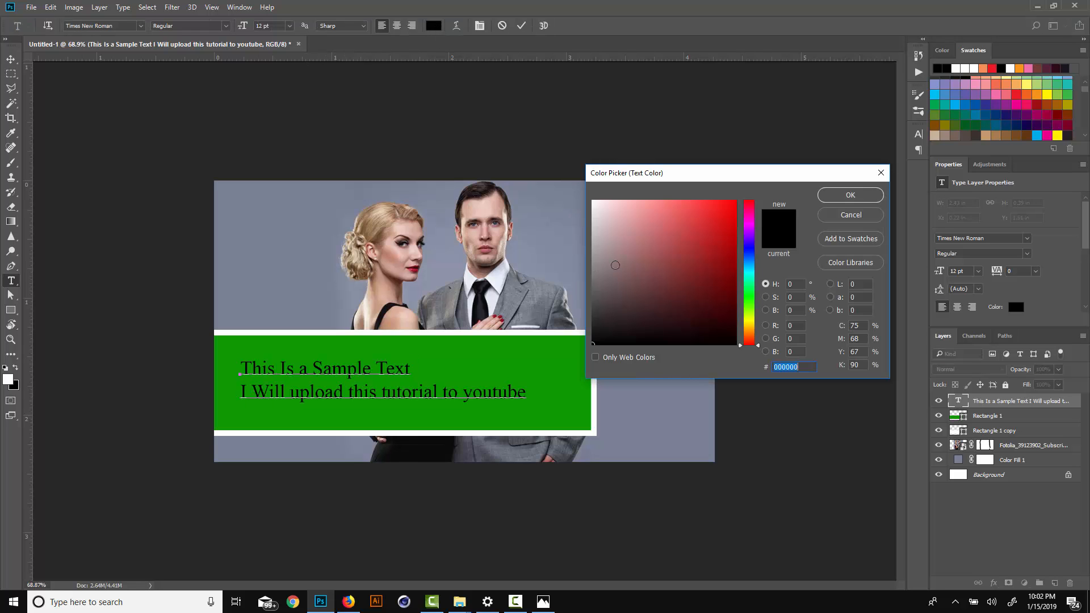
pyautogui.write('ffffff')
pyautogui.press('Return')
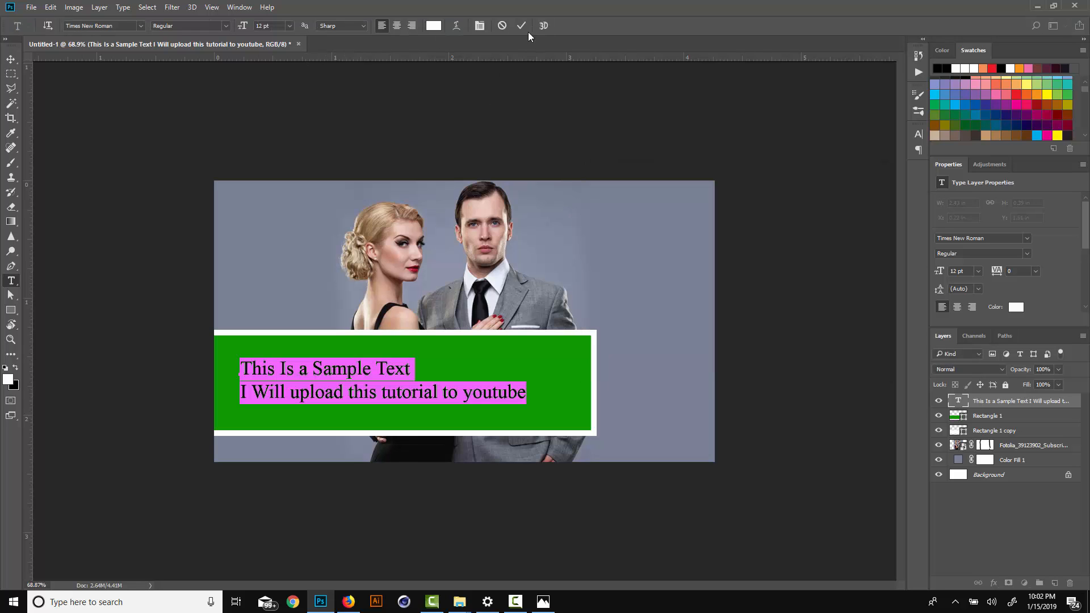
pyautogui.click(525, 28)
pyautogui.press('v')
pyautogui.scroll(-4, 477, 297)
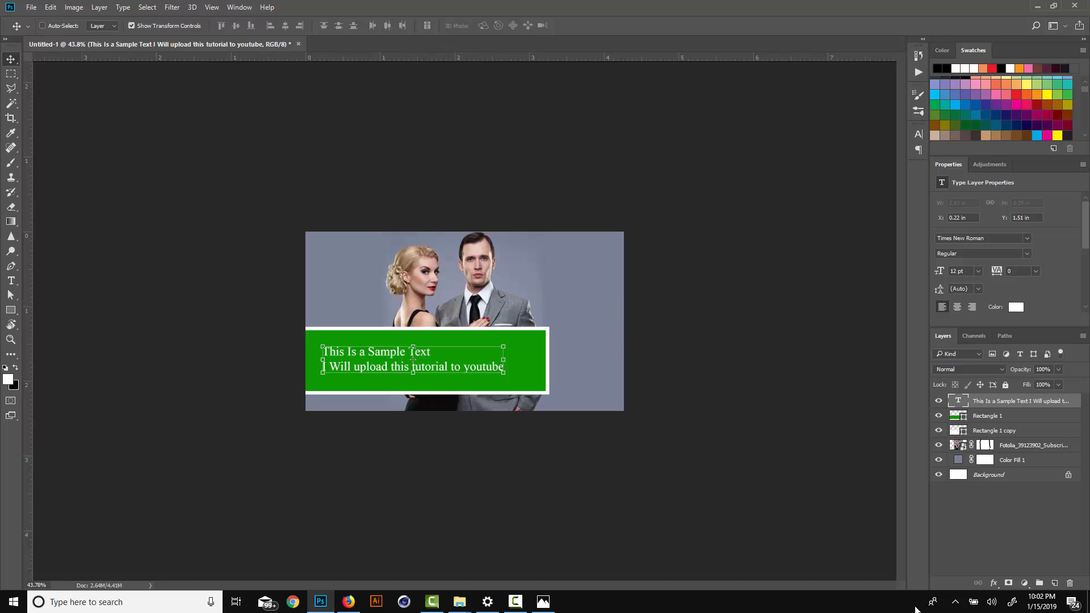
pyautogui.click(955, 602)
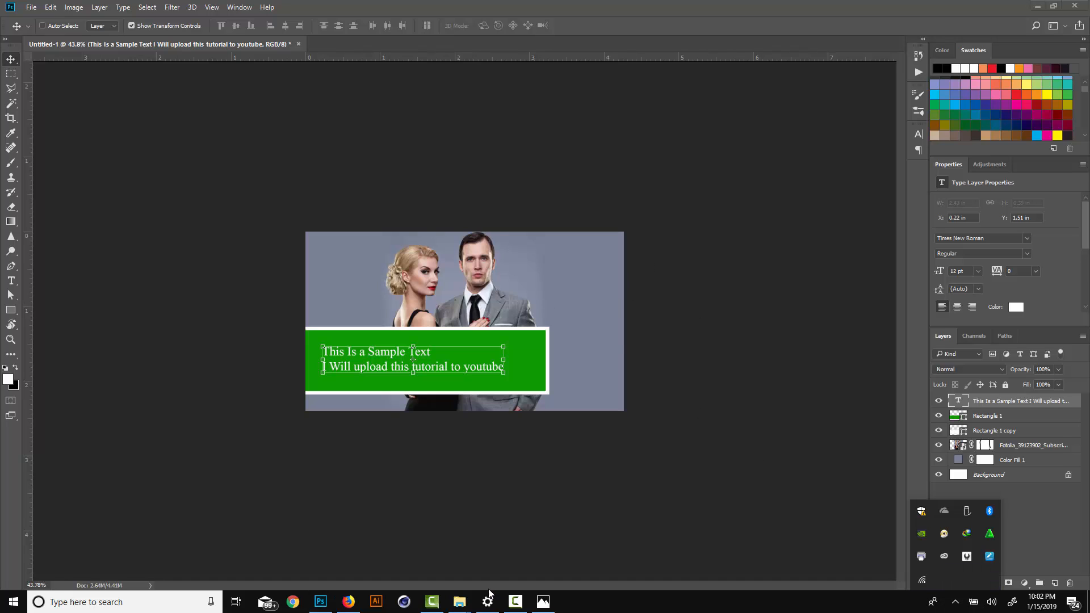